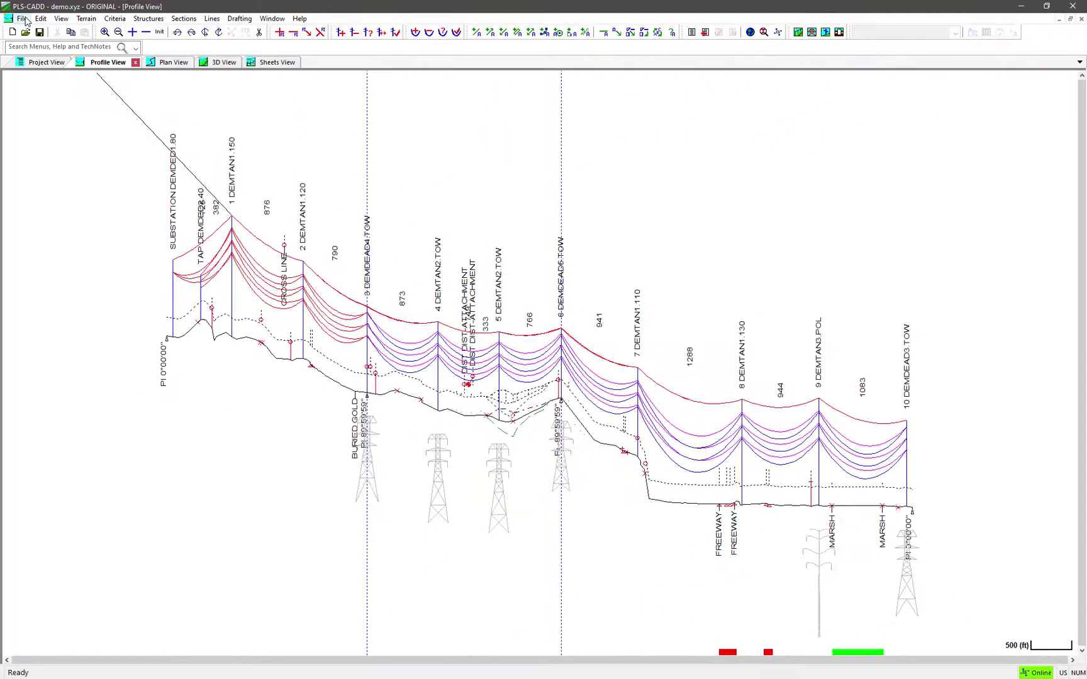
# - Open the program preferences and inspect the column options for row 7's Schema File
pyautogui.click(24, 19)
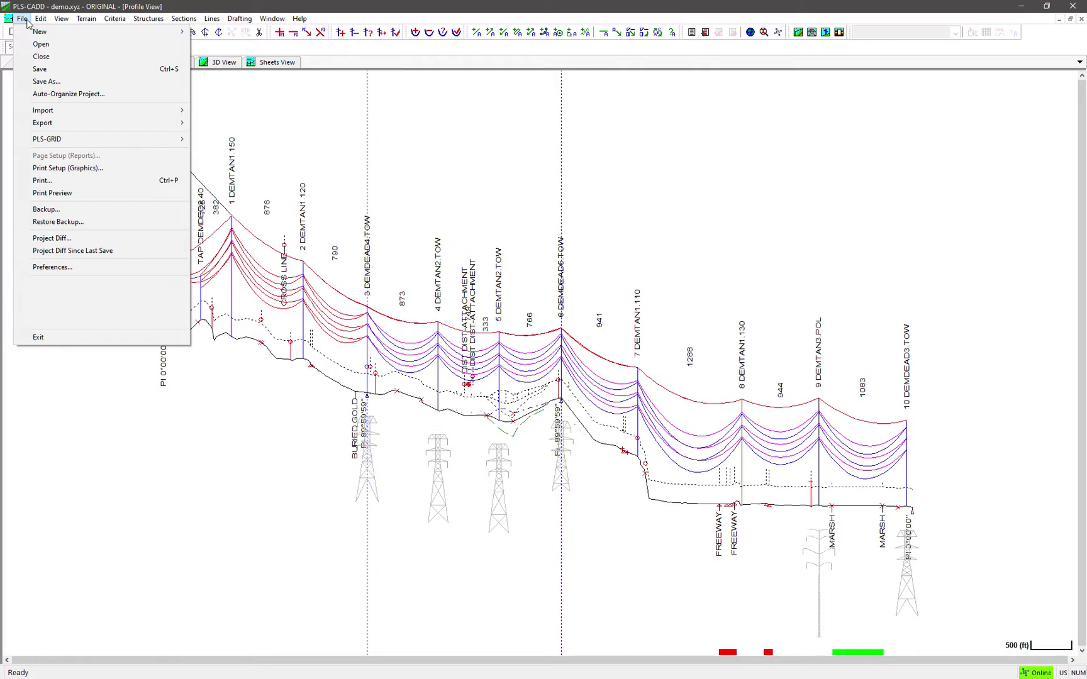
pyautogui.click(68, 265)
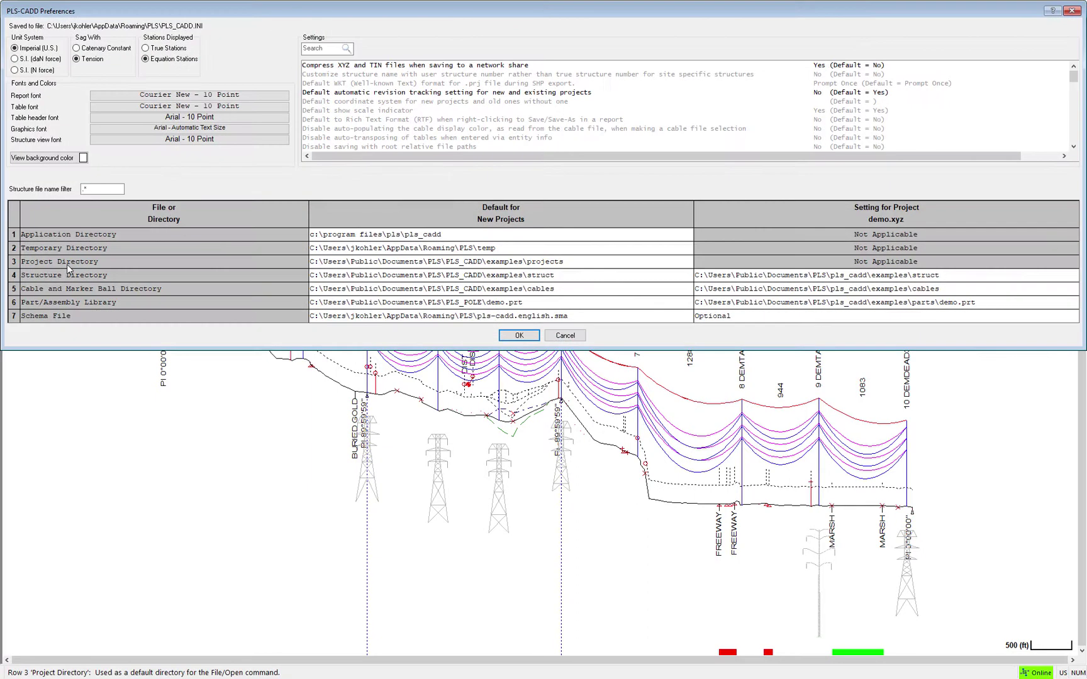
pyautogui.click(404, 321)
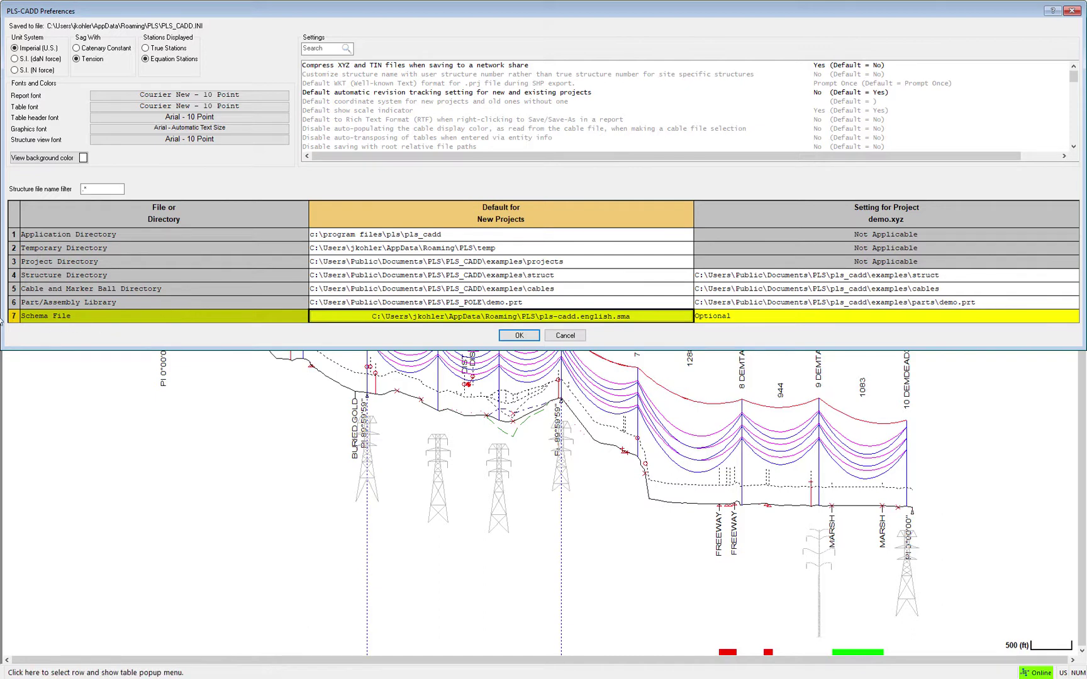
pyautogui.click(333, 316)
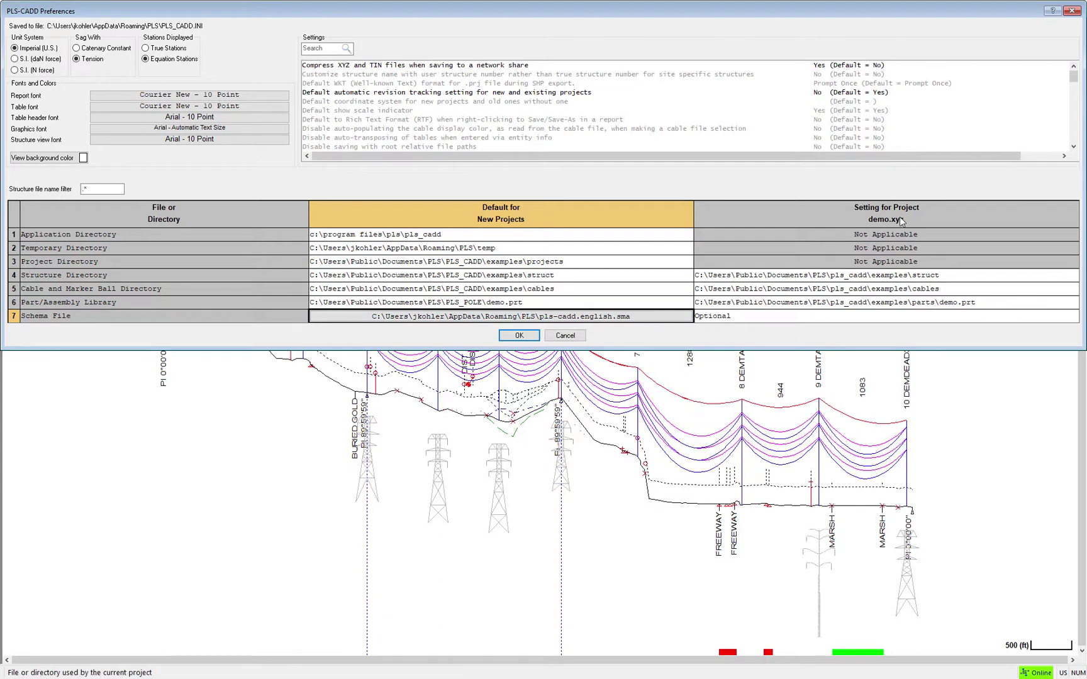
pyautogui.rightClick(860, 211)
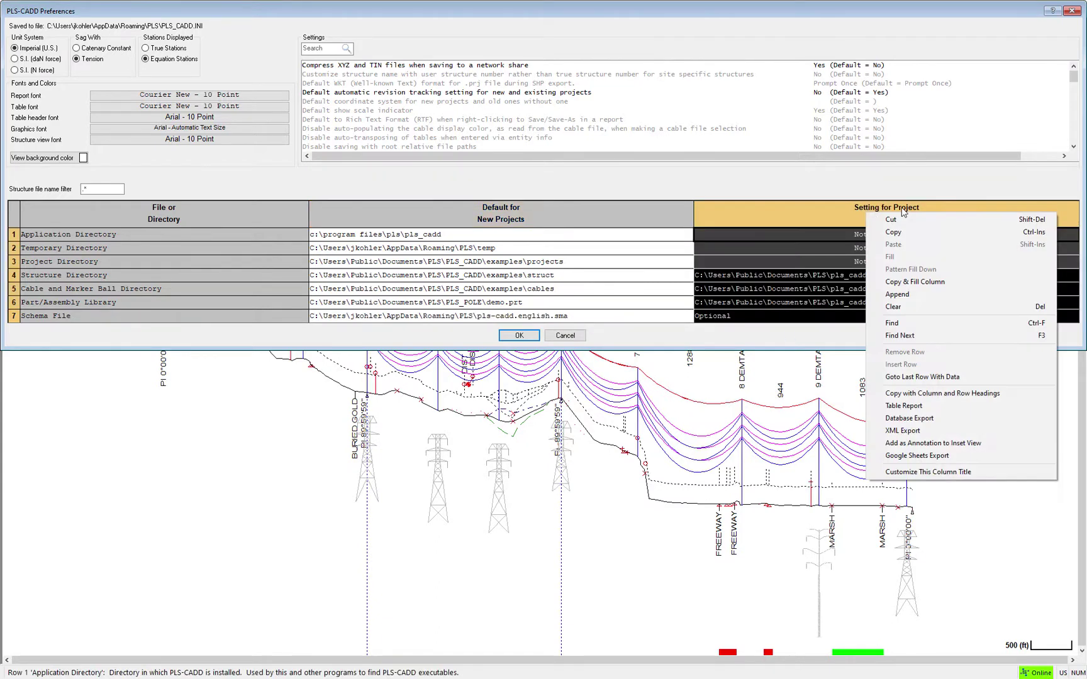
pyautogui.rightClick(602, 208)
pyautogui.rightClick(857, 212)
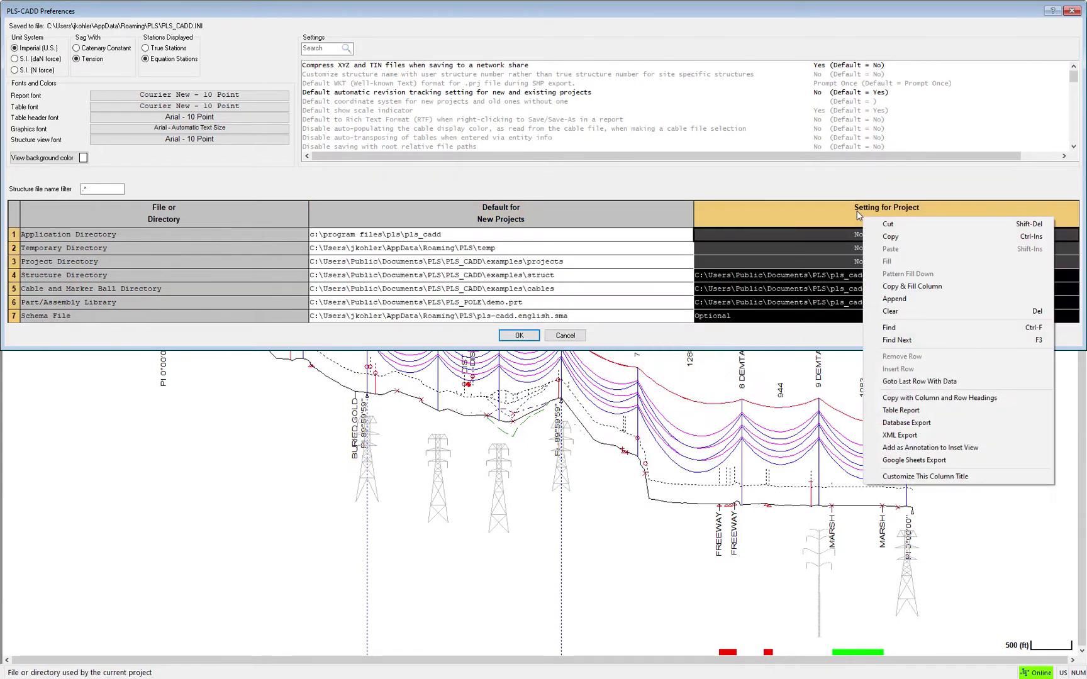
# - Review row 7's default and project Schema File values, then accept the preferences
pyautogui.click(773, 327)
pyautogui.click(740, 322)
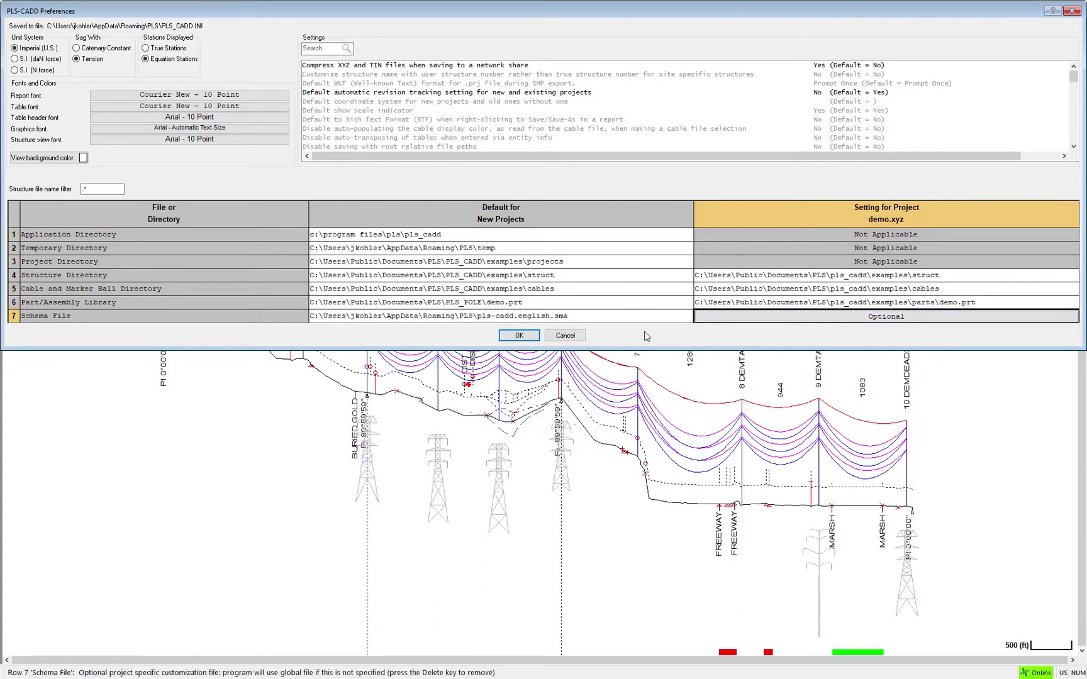
pyautogui.click(603, 317)
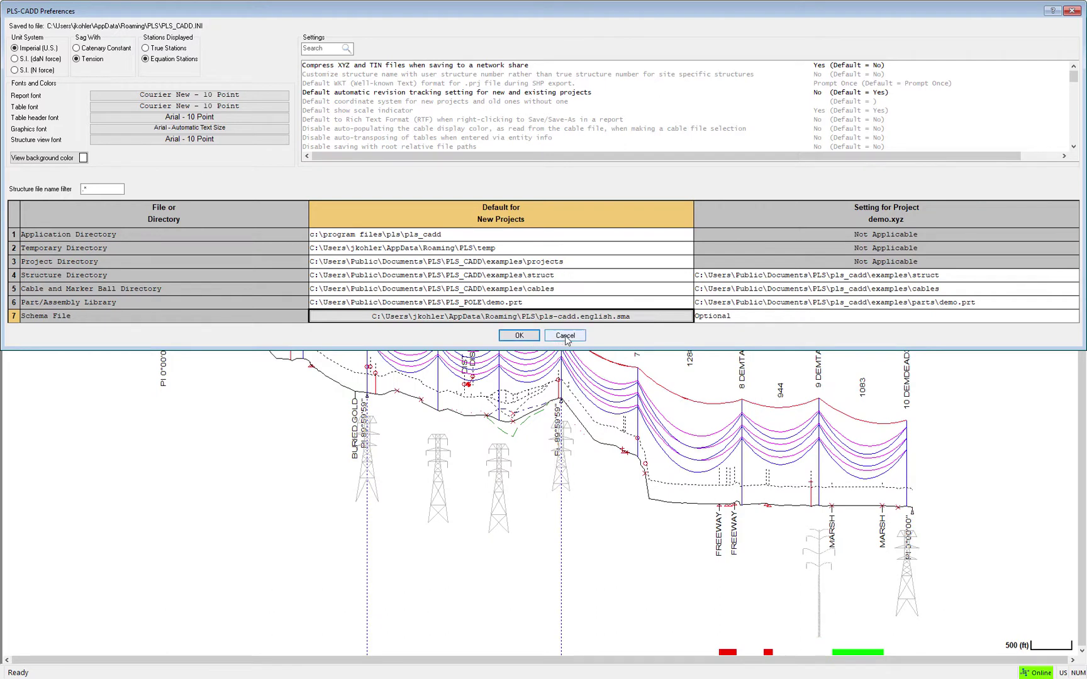
pyautogui.click(722, 320)
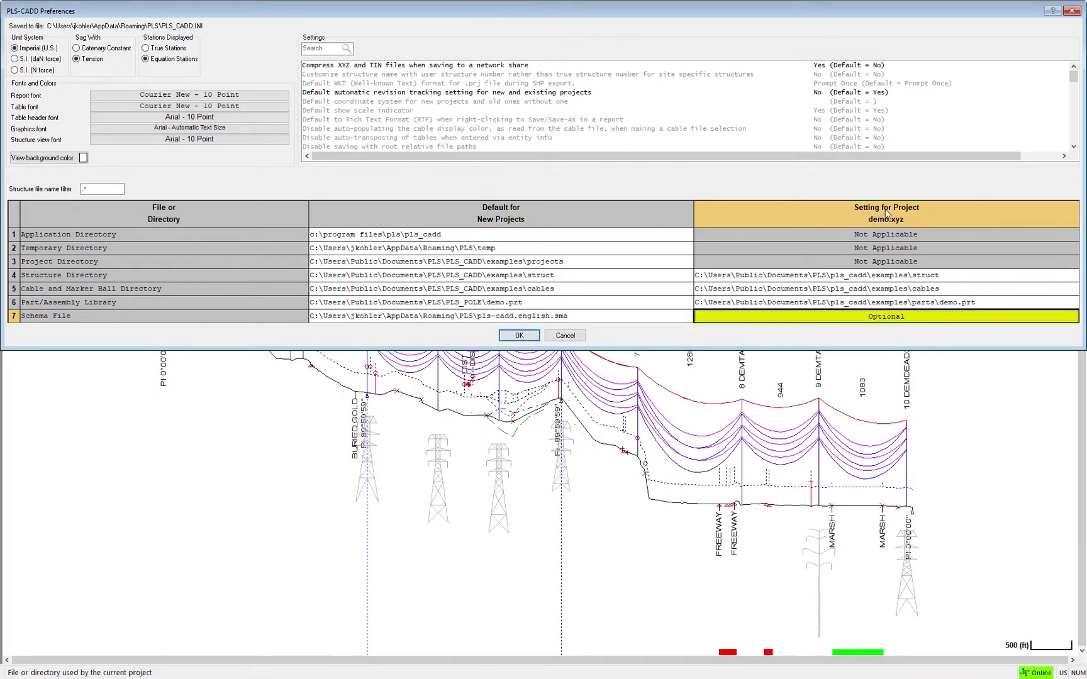
pyautogui.click(603, 317)
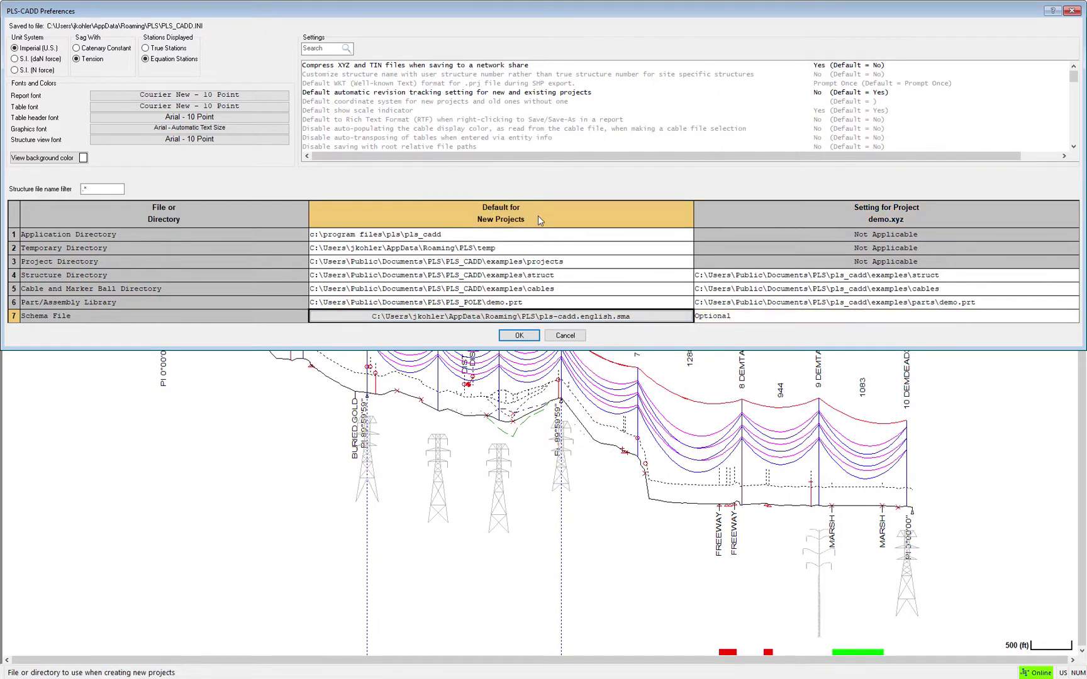
pyautogui.click(519, 337)
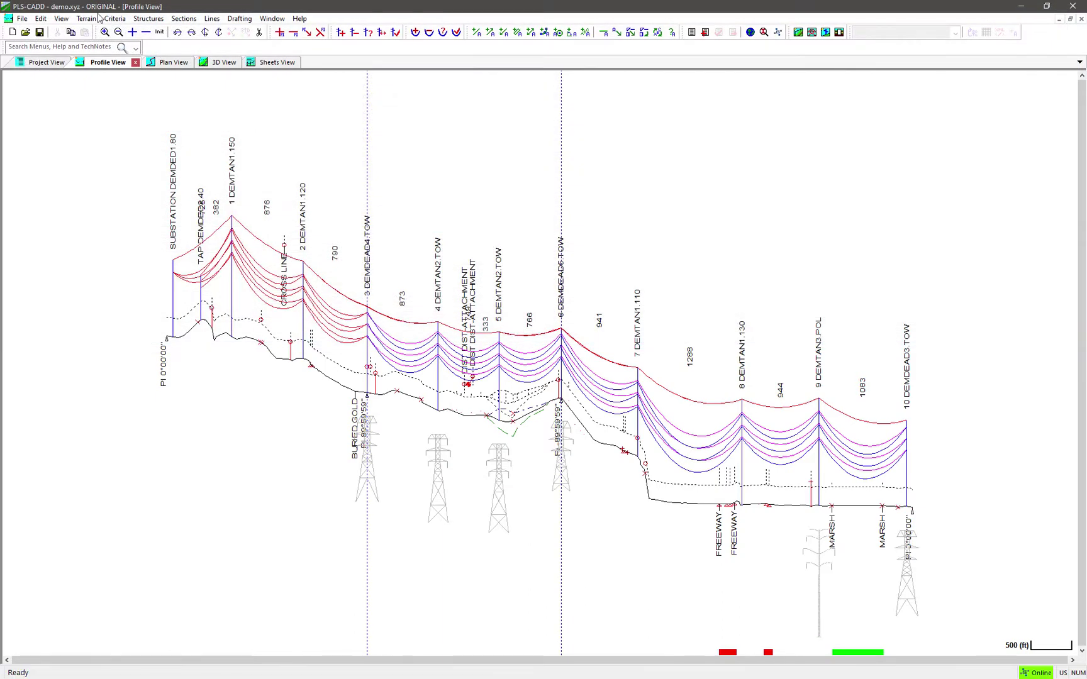
# - Try to display Custom Toolbar 1, and decline defining it for now
pyautogui.click(61, 18)
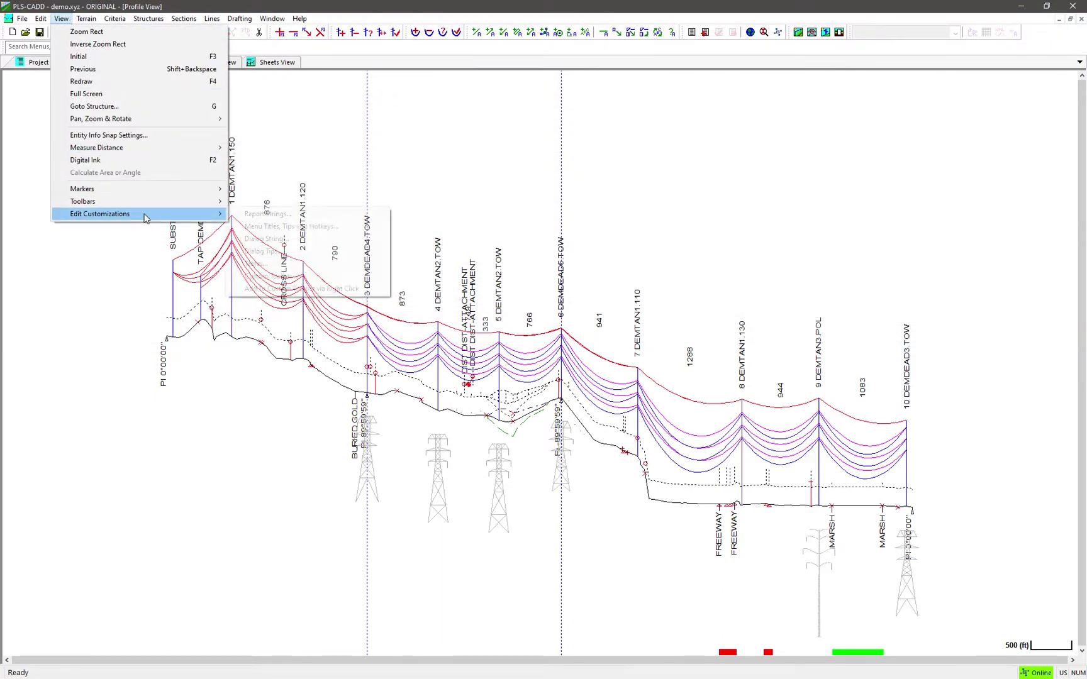
pyautogui.moveTo(146, 215)
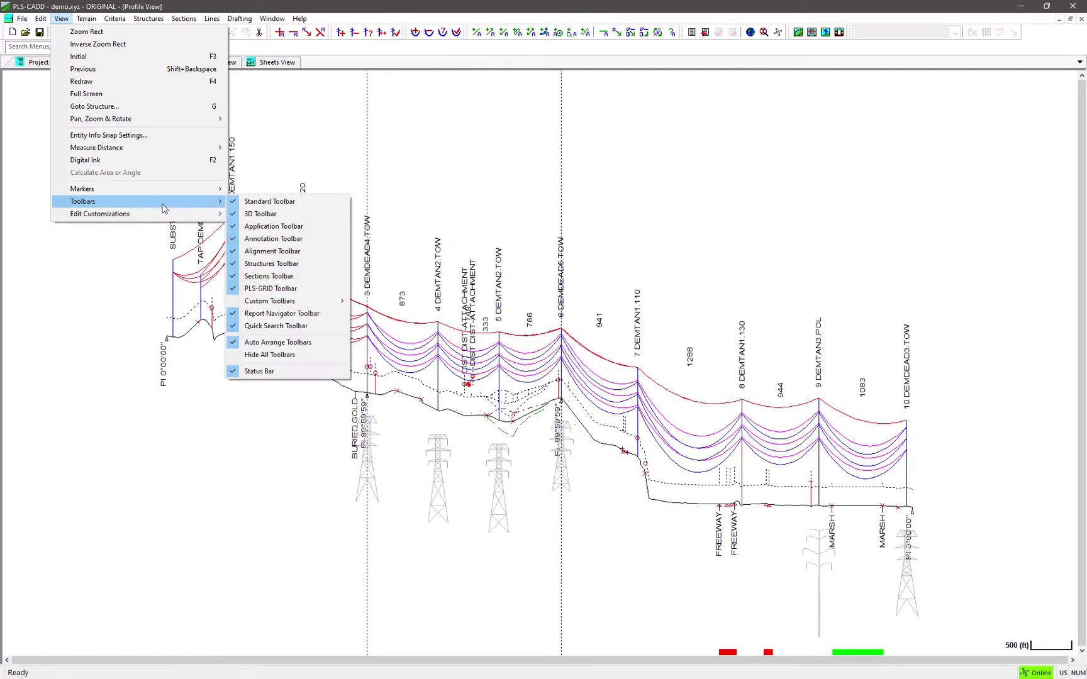
pyautogui.moveTo(302, 301)
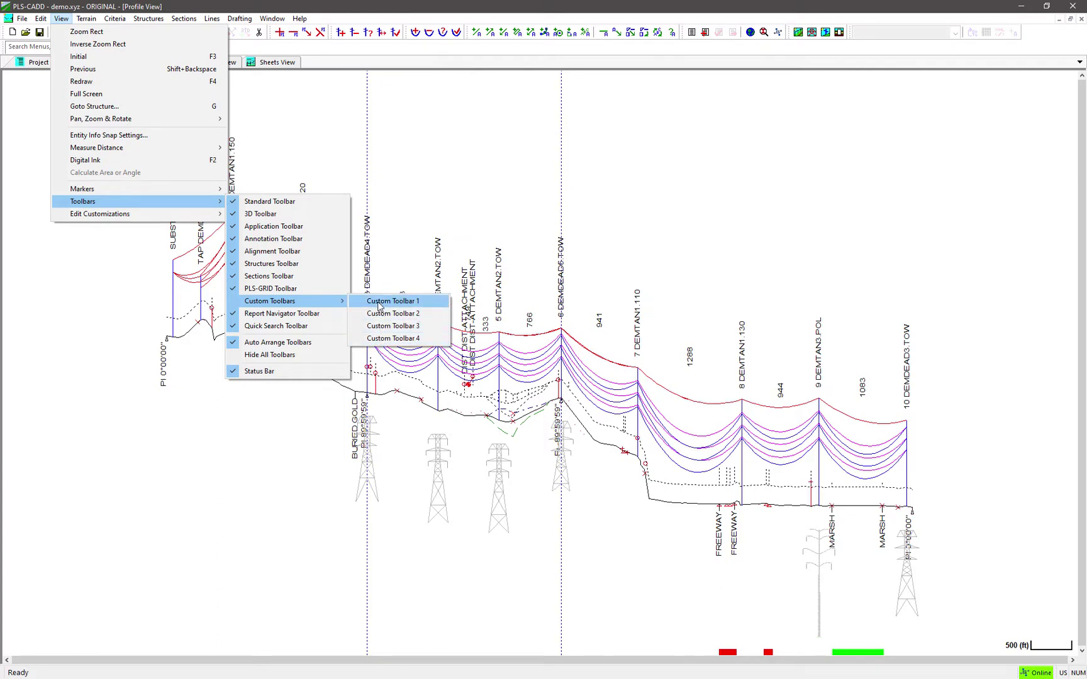
pyautogui.click(379, 302)
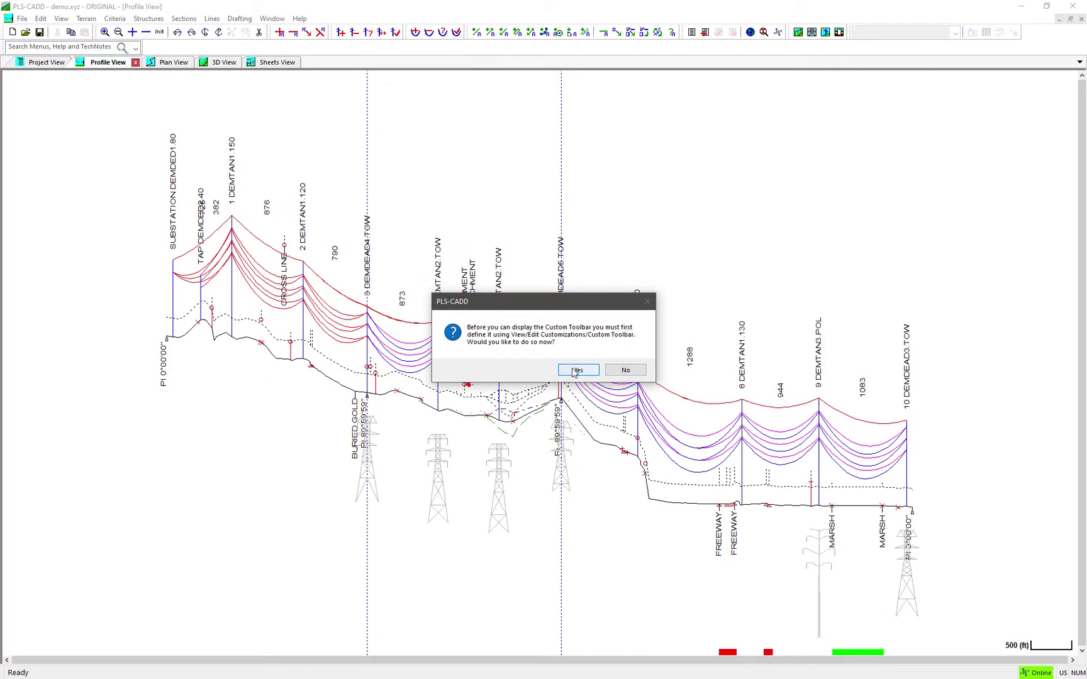
pyautogui.click(629, 371)
# - In the Edit Custom Toolbar dialog, leave row 1's toolbar blank and set its button type to Text
pyautogui.click(61, 18)
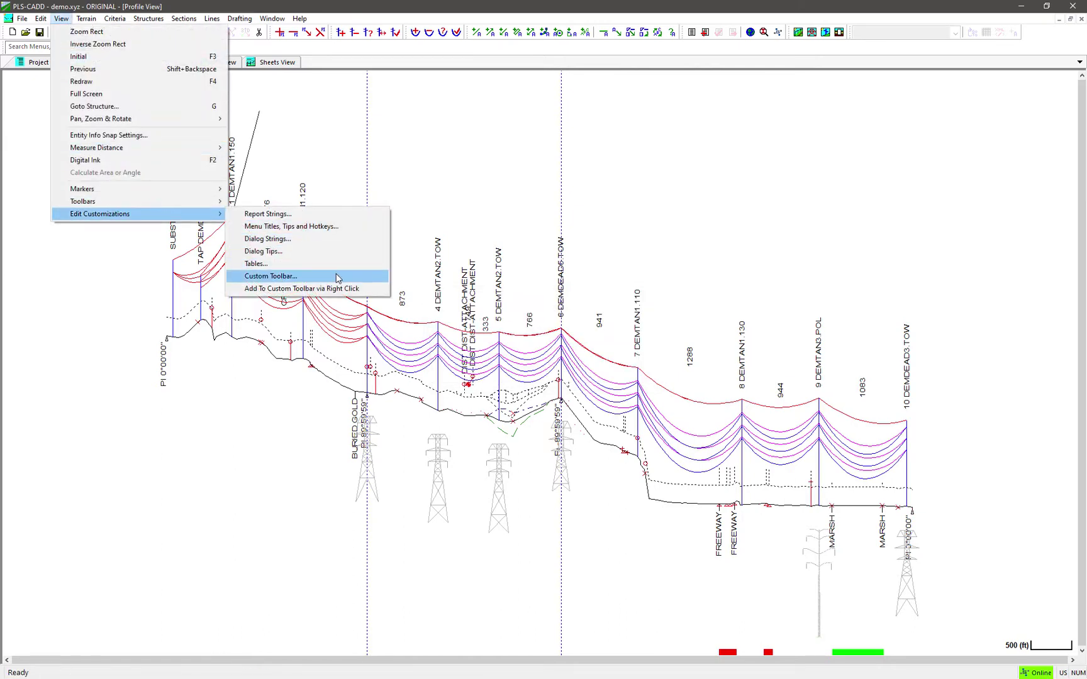
pyautogui.click(271, 276)
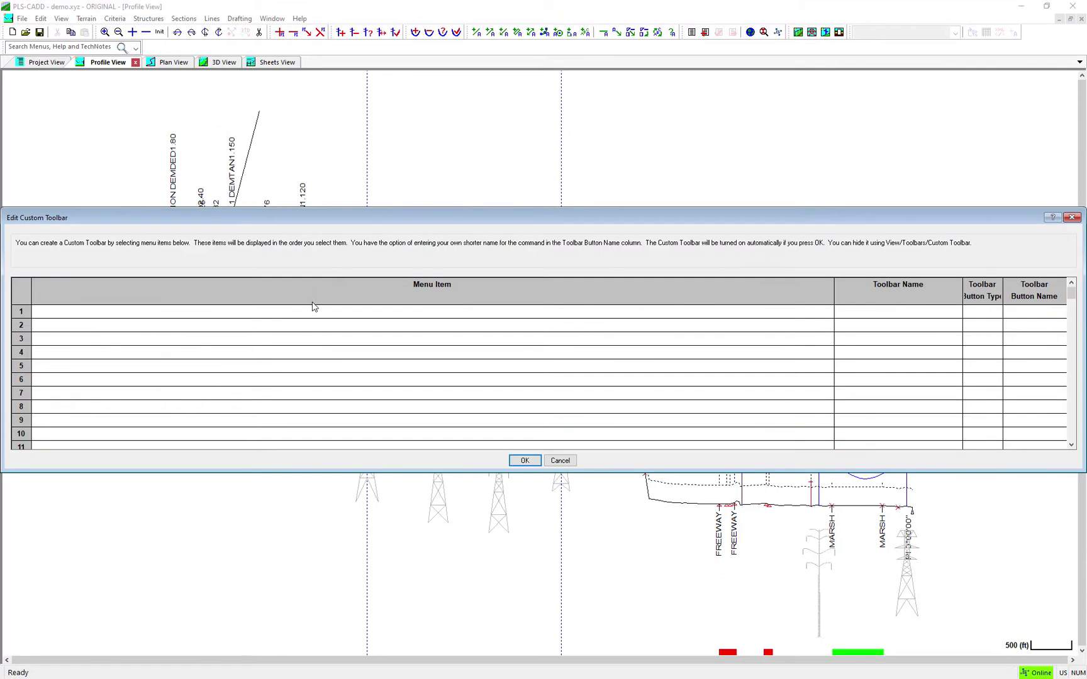
pyautogui.rightClick(436, 291)
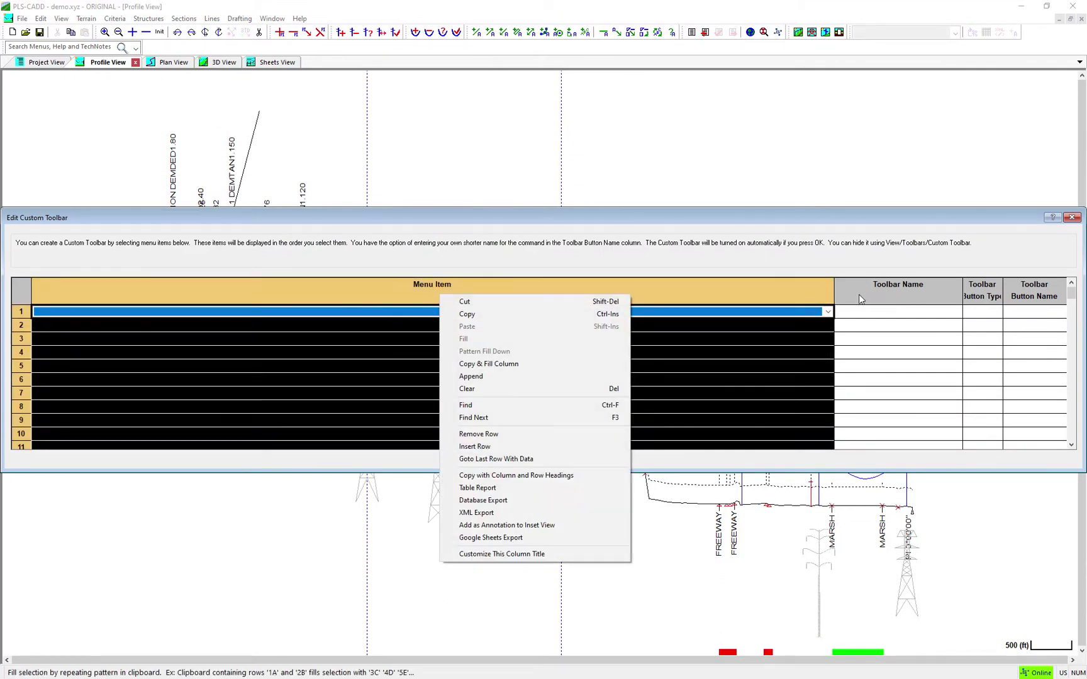
pyautogui.rightClick(861, 298)
pyautogui.click(860, 313)
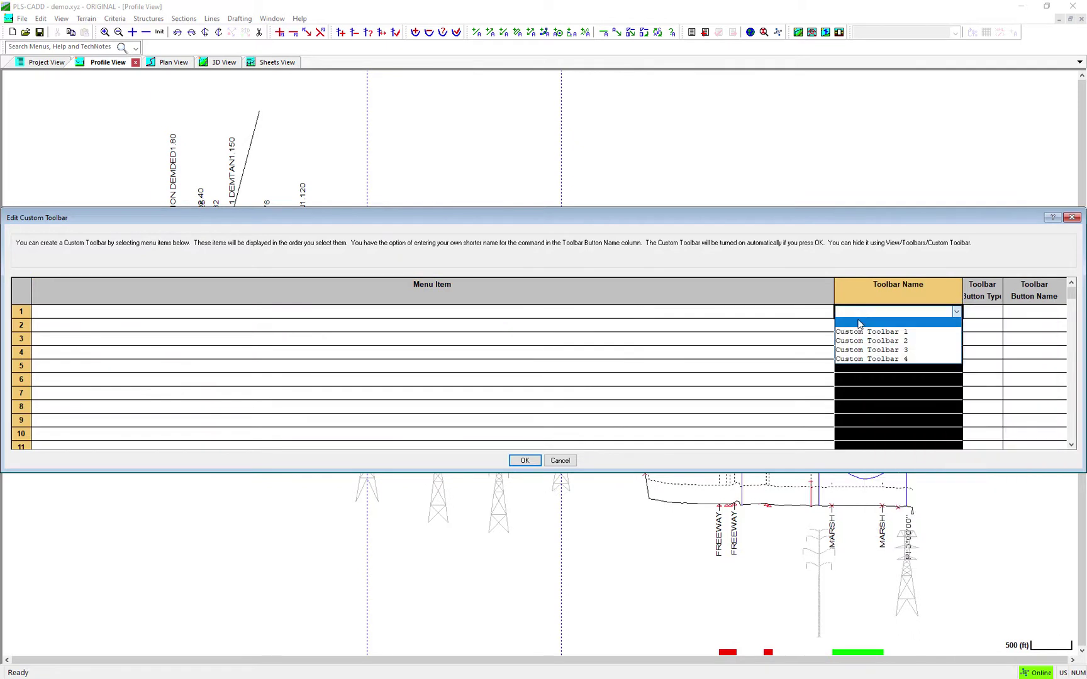
pyautogui.rightClick(986, 316)
pyautogui.click(986, 314)
pyautogui.click(986, 312)
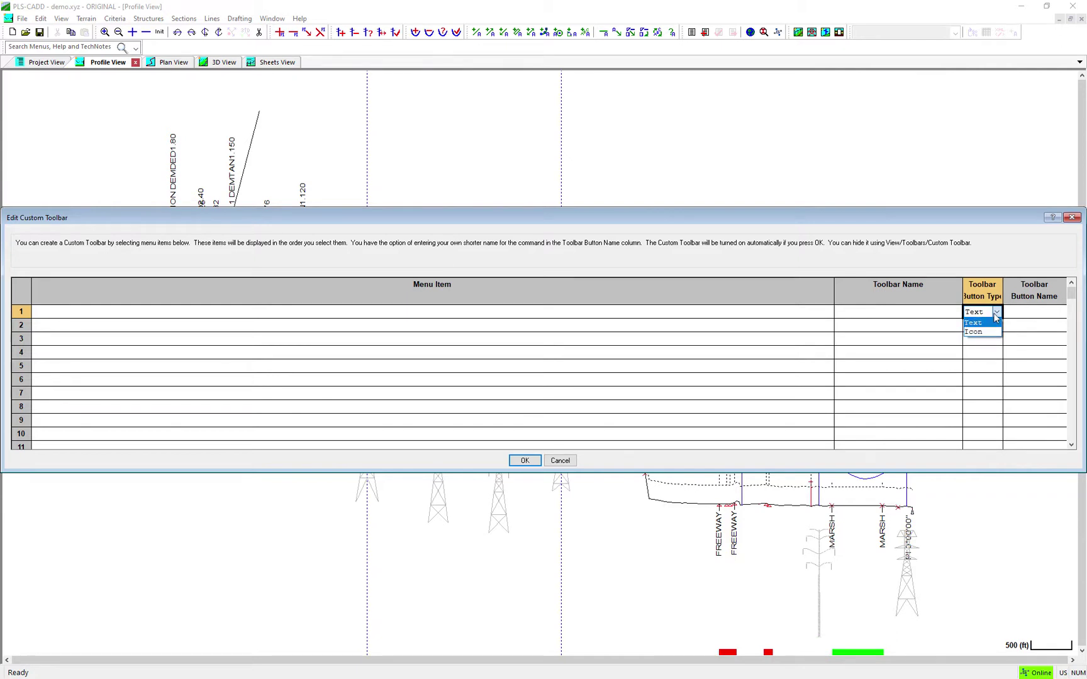
pyautogui.click(975, 323)
pyautogui.click(1027, 315)
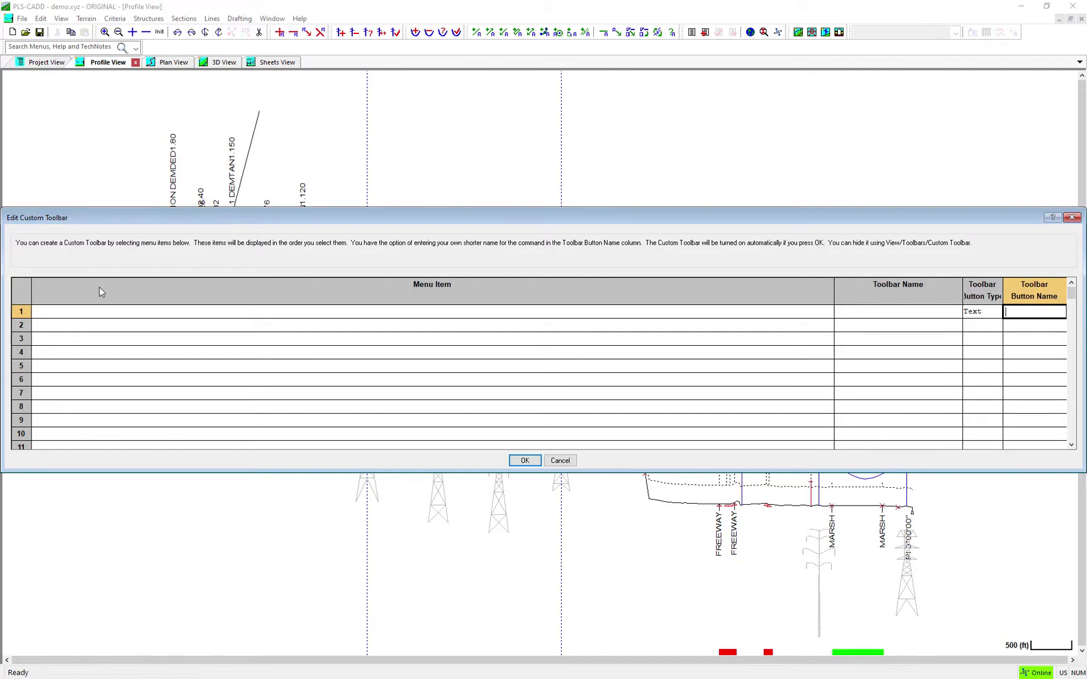
# - Choose Attachment Manager as row 1's menu command
pyautogui.click(80, 314)
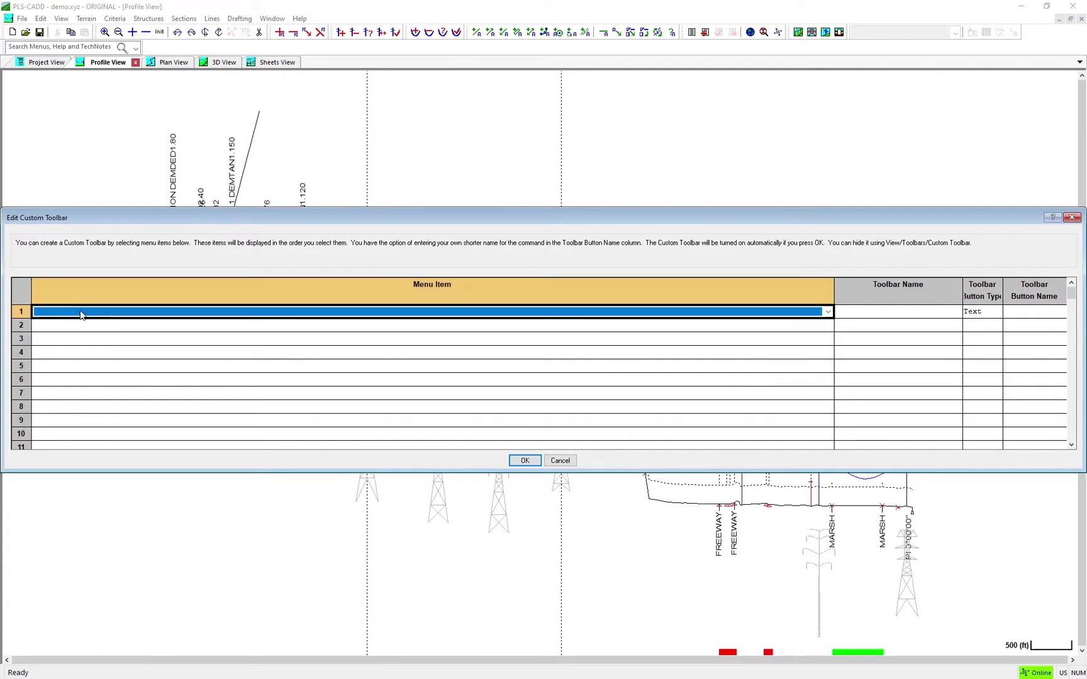
pyautogui.click(79, 313)
pyautogui.scroll(-15, 140, 430)
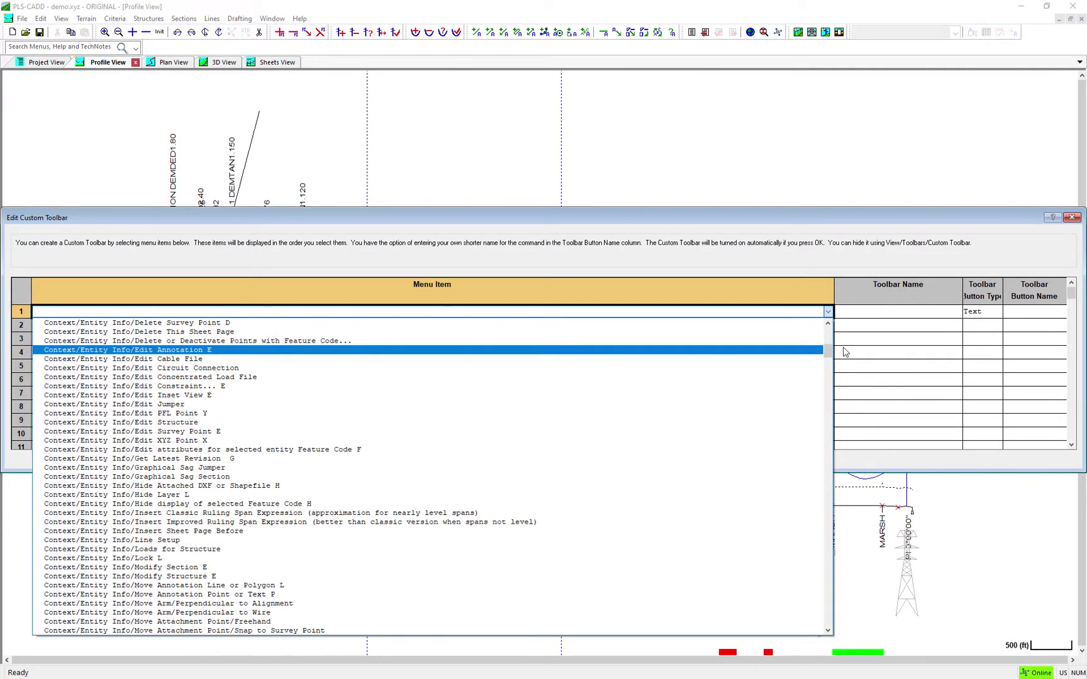
pyautogui.moveTo(830, 358); pyautogui.dragTo(837, 393)
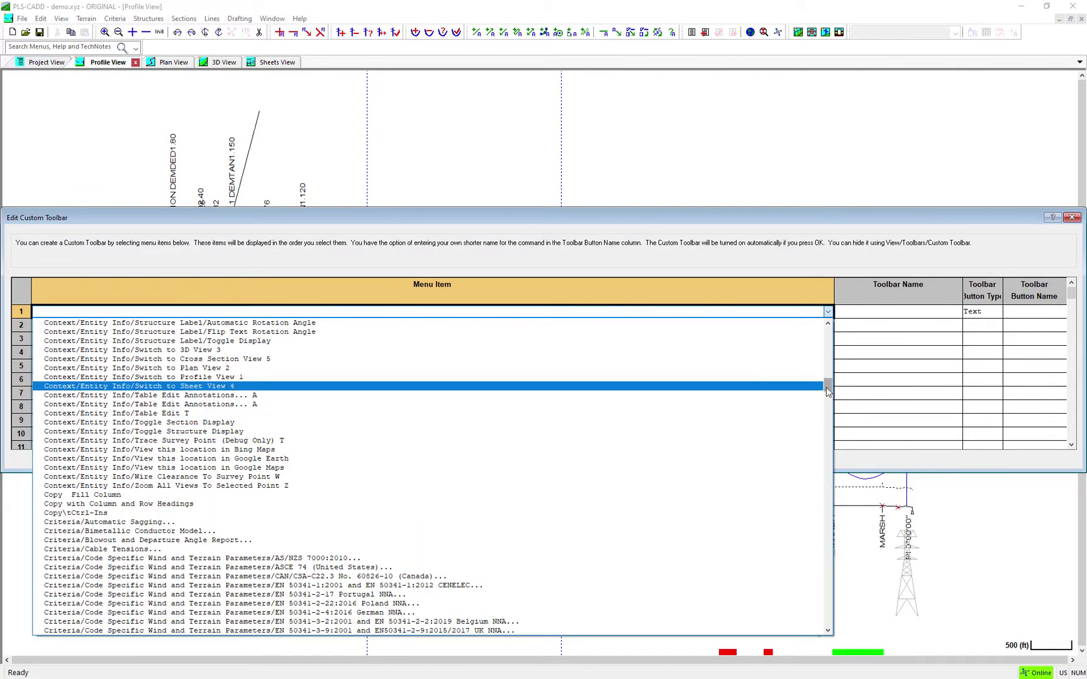
pyautogui.moveTo(827, 392); pyautogui.dragTo(841, 417)
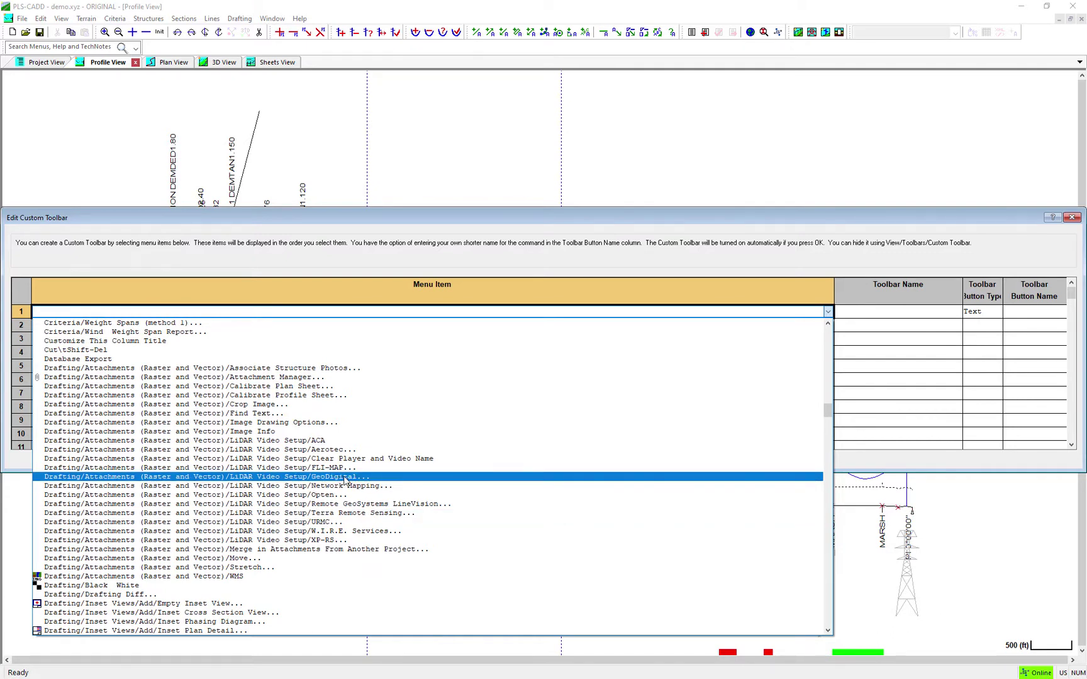
pyautogui.click(289, 378)
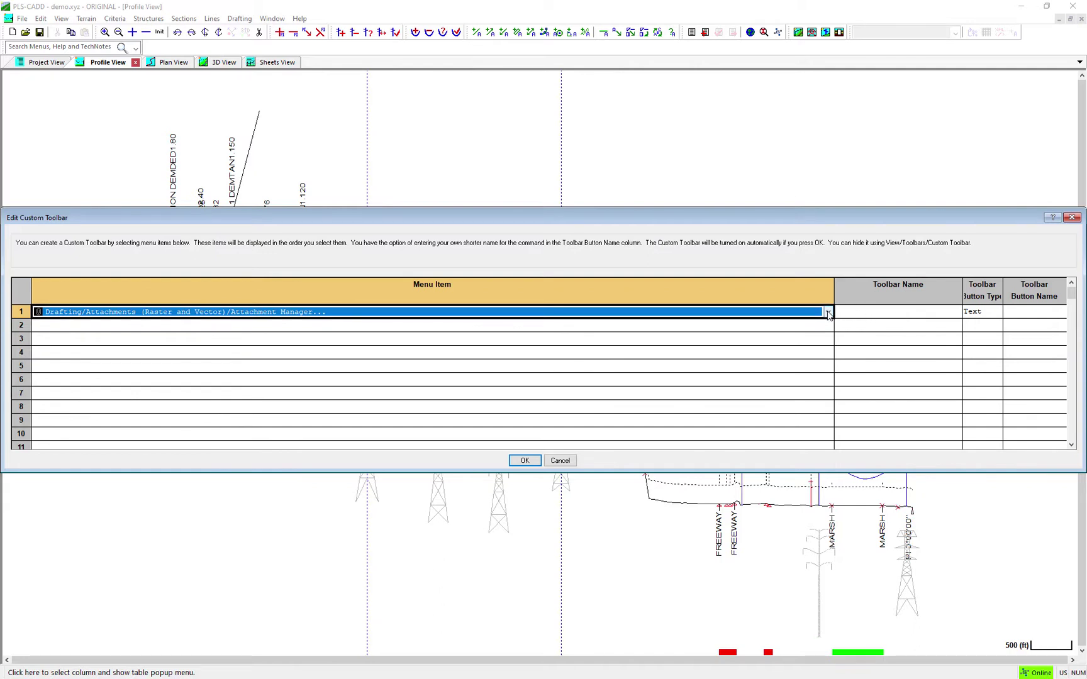
# - Assign row 1 to Custom Toolbar 1 with an Icon button type
pyautogui.click(912, 319)
pyautogui.click(912, 317)
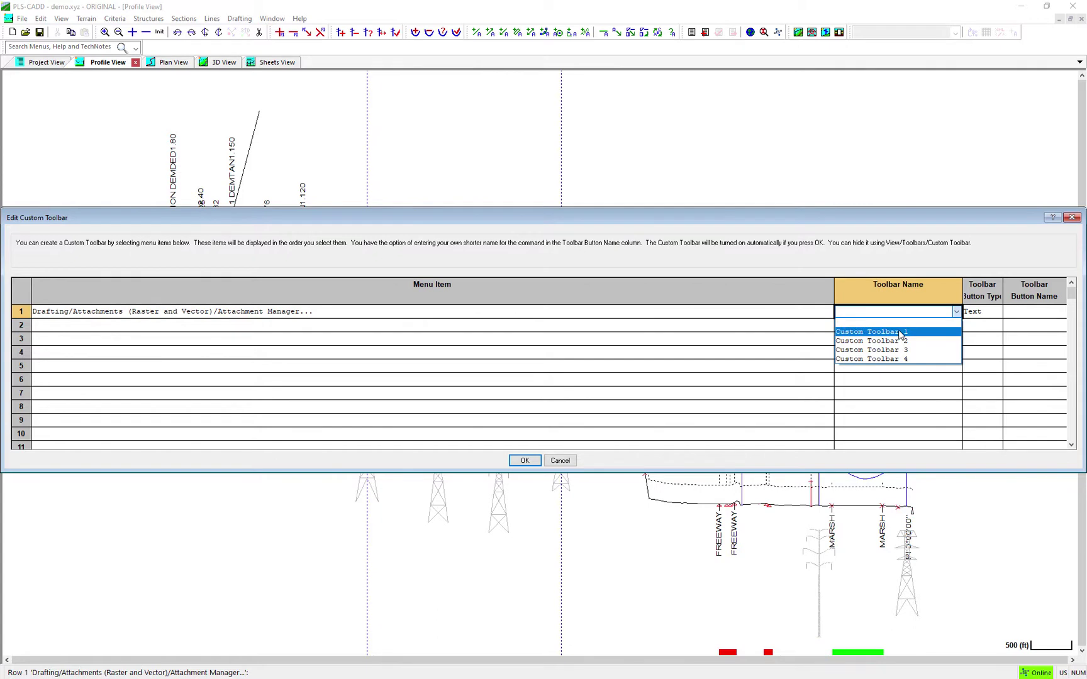
pyautogui.click(901, 332)
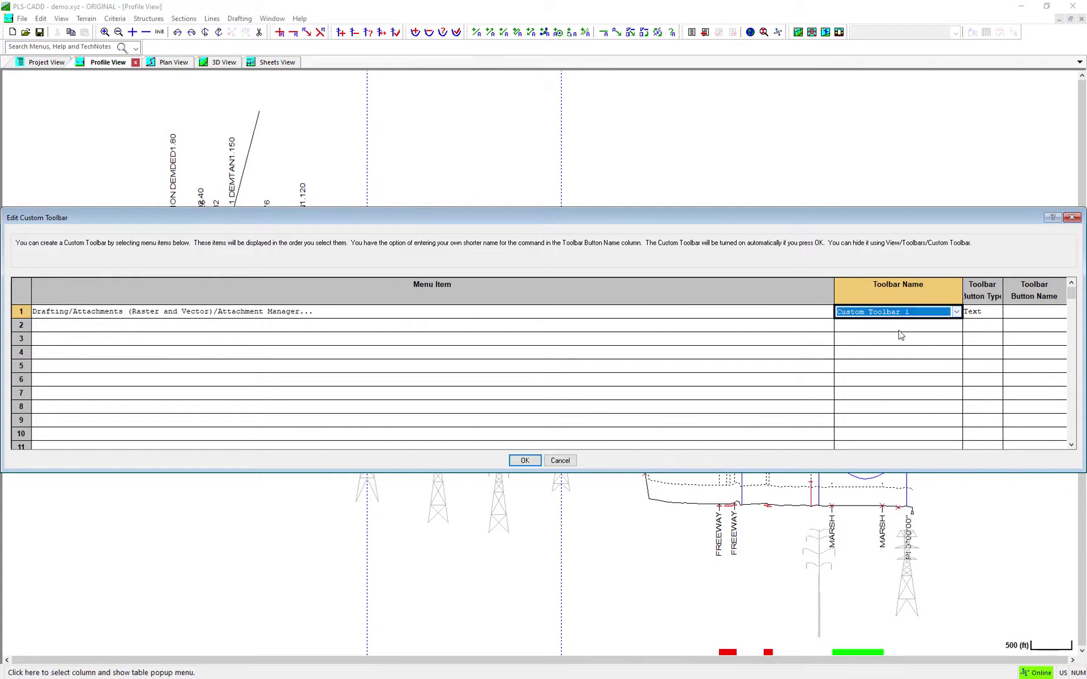
pyautogui.click(986, 316)
pyautogui.click(986, 316)
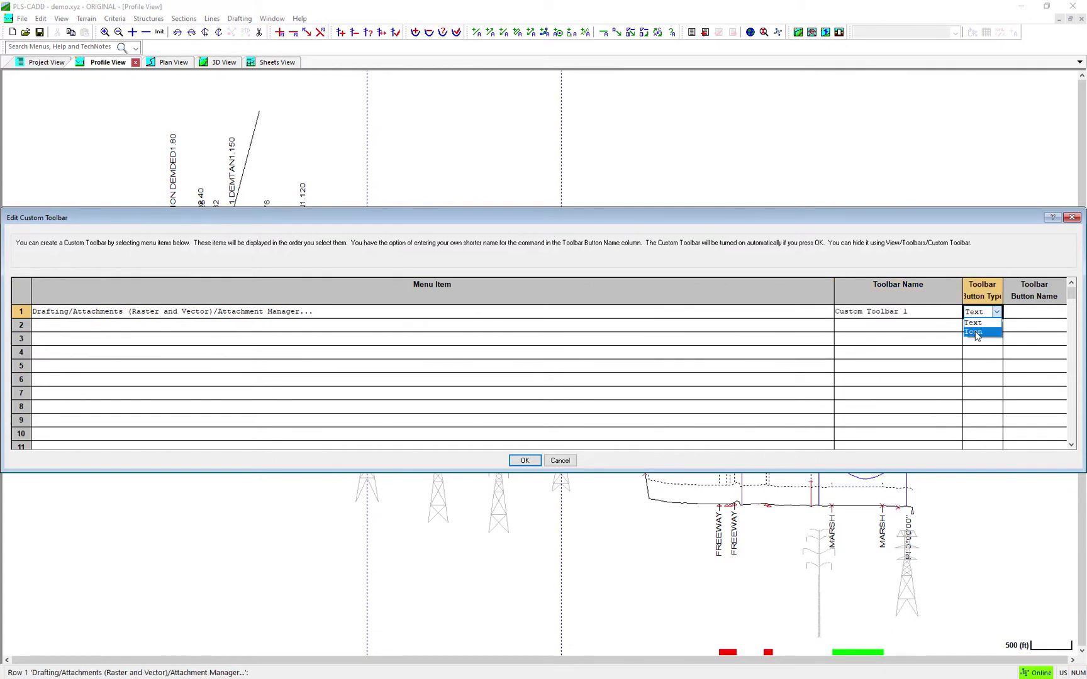
pyautogui.click(975, 333)
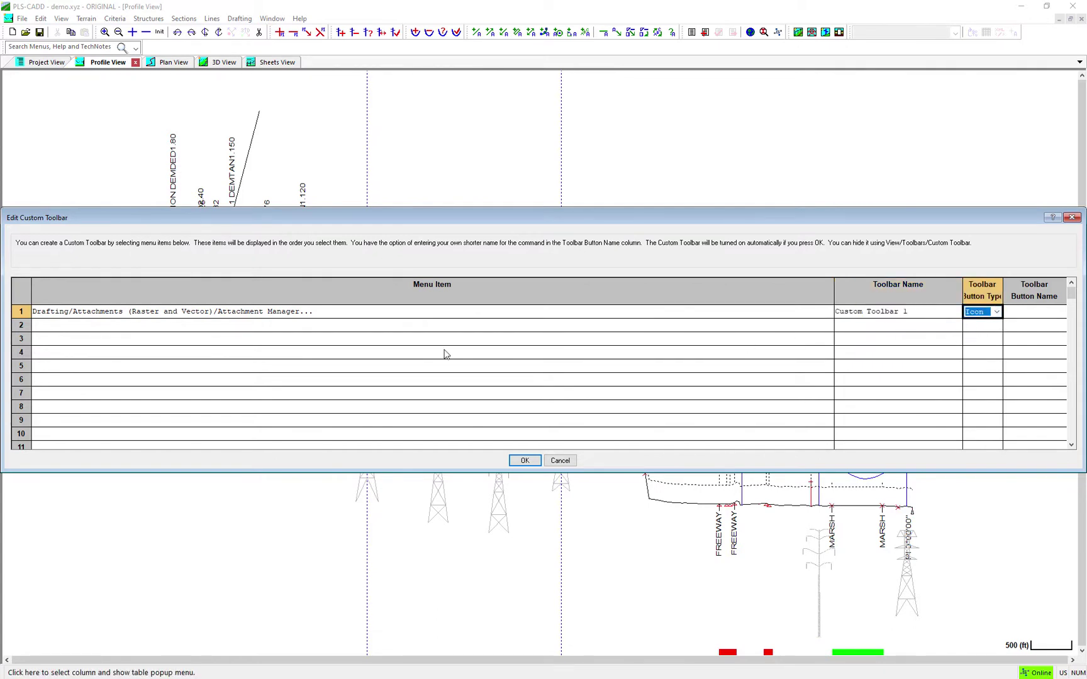
pyautogui.click(243, 326)
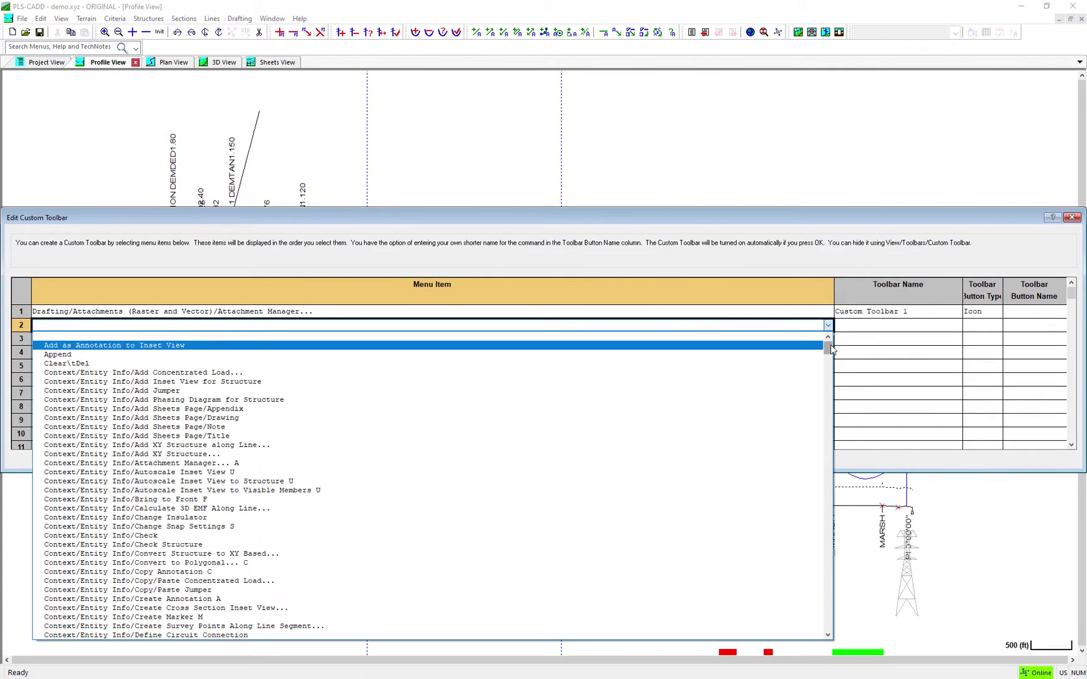
# - Set row 2 to Terrain/TIN/Display Options on Custom Toolbar 1, as a Text button named 'TIN Disp Options'
pyautogui.moveTo(831, 350); pyautogui.dragTo(820, 590)
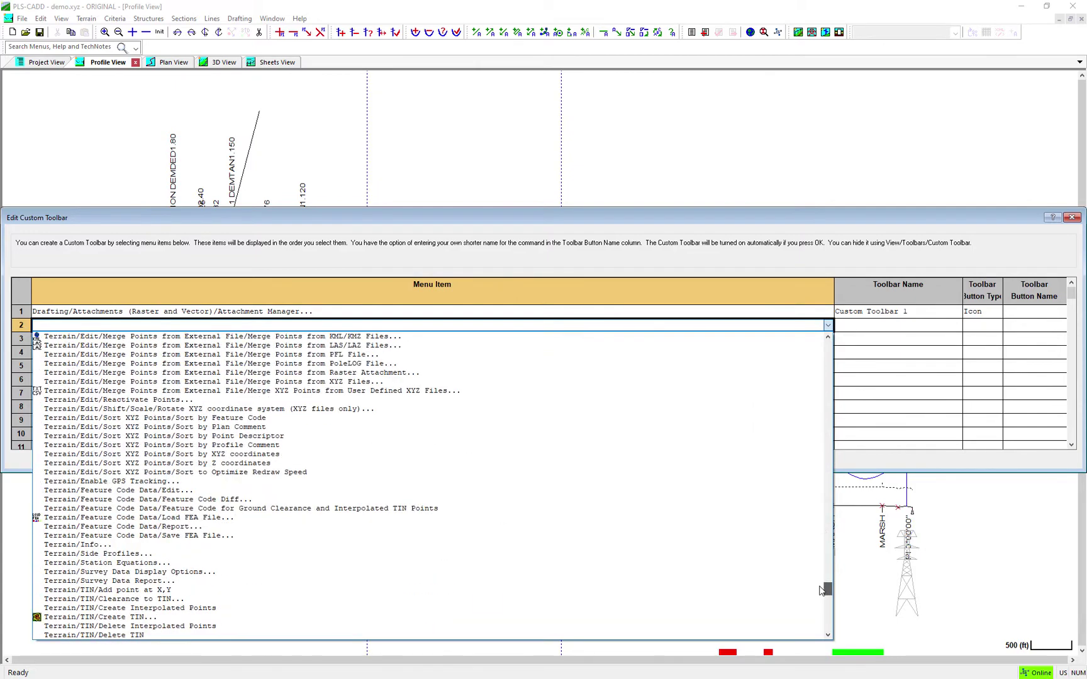
pyautogui.moveTo(826, 588); pyautogui.dragTo(826, 599)
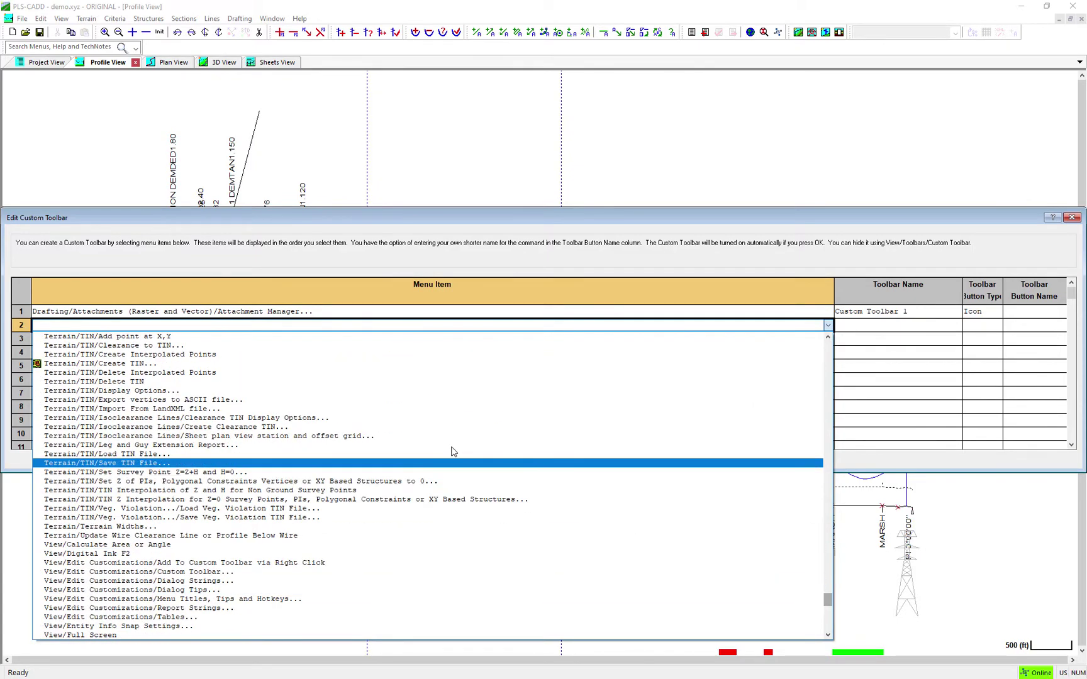
pyautogui.click(348, 391)
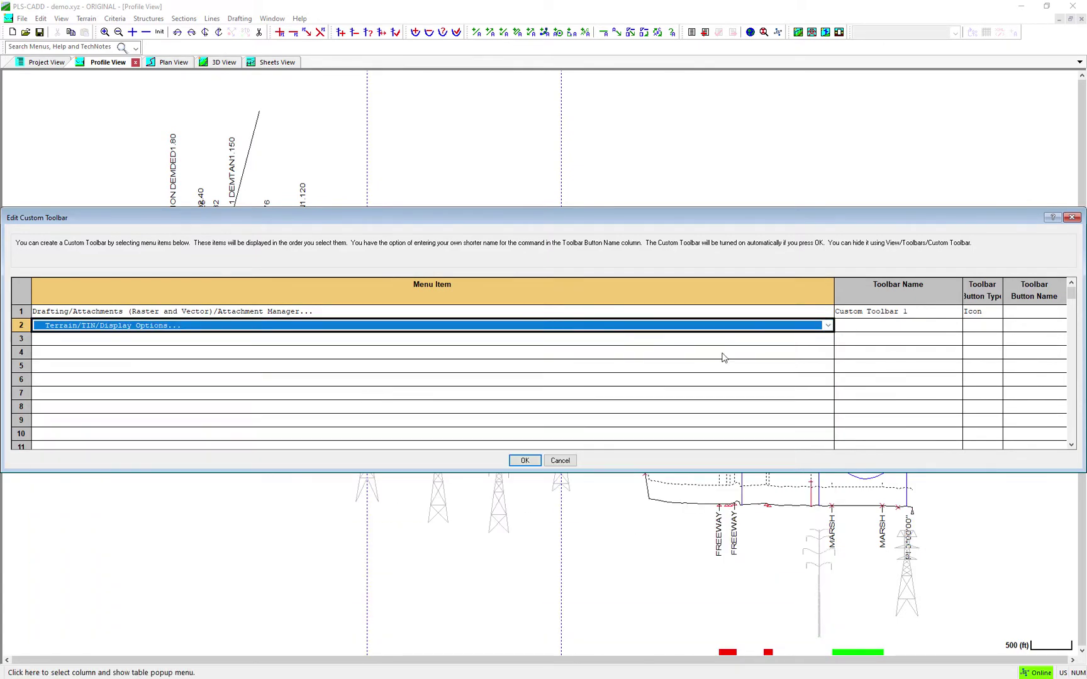
pyautogui.click(867, 327)
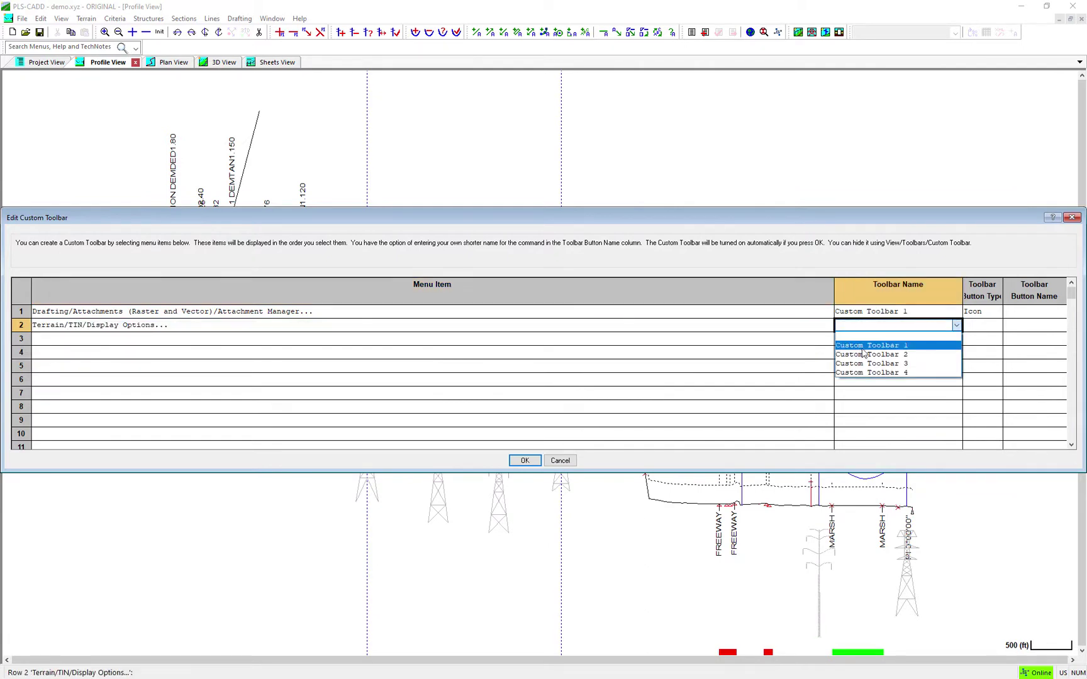
pyautogui.click(861, 345)
pyautogui.click(979, 325)
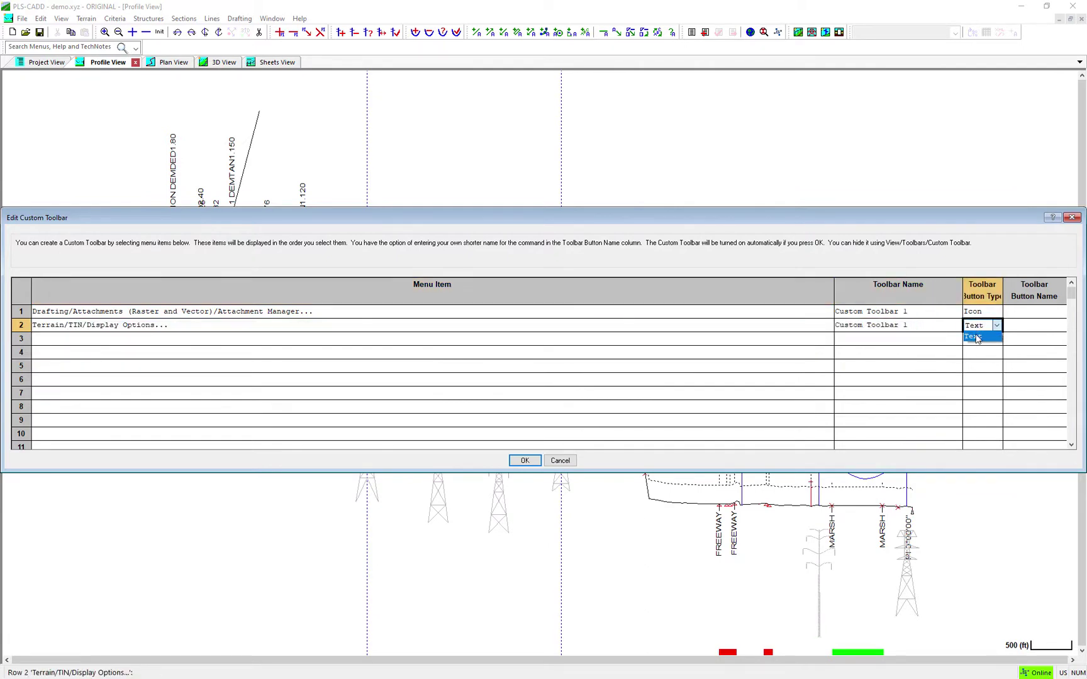
pyautogui.click(1019, 326)
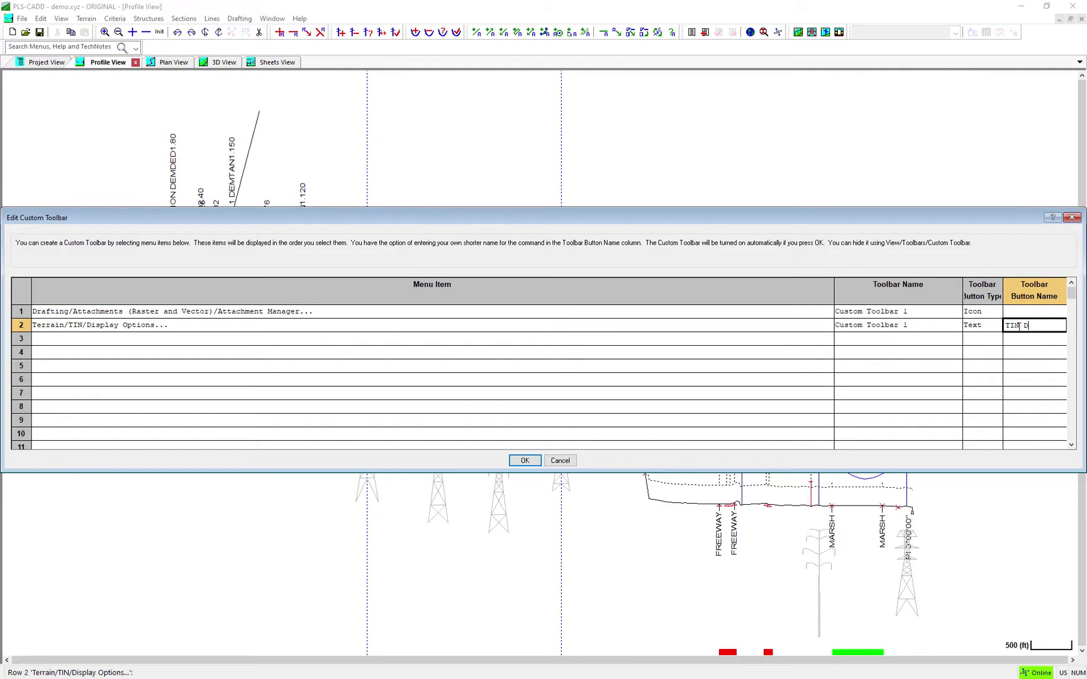
pyautogui.write('TIN Disp Options')
pyautogui.press('Tab')
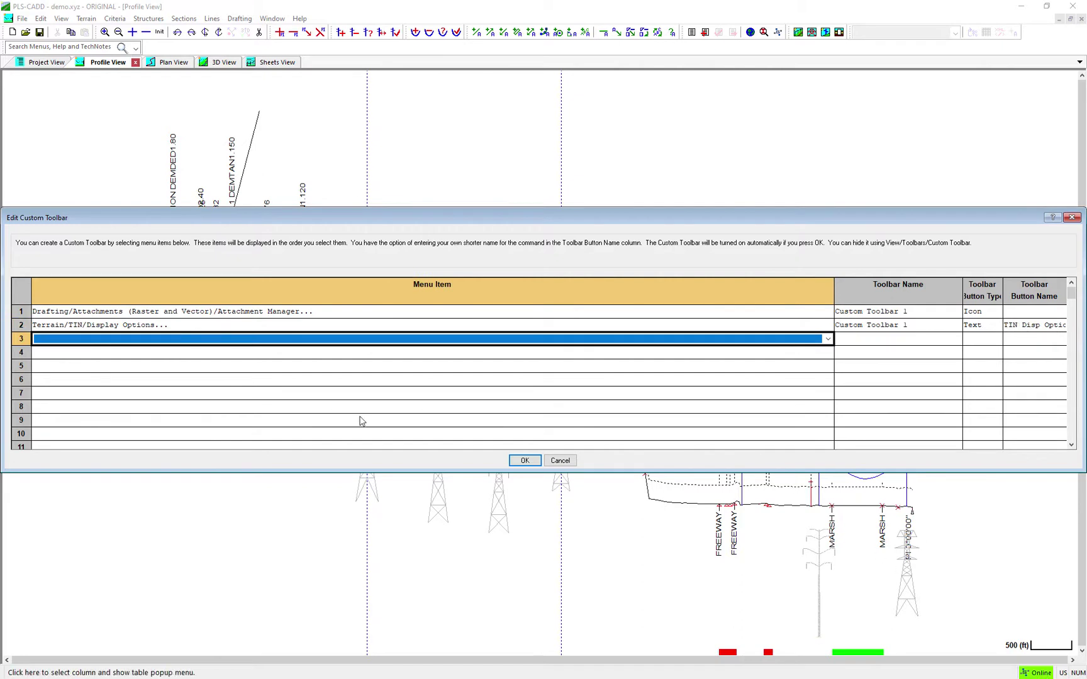
# - Save the toolbar, test the Attachment Manager and TIN Disp Options buttons, then close the floating toolbars
pyautogui.click(523, 460)
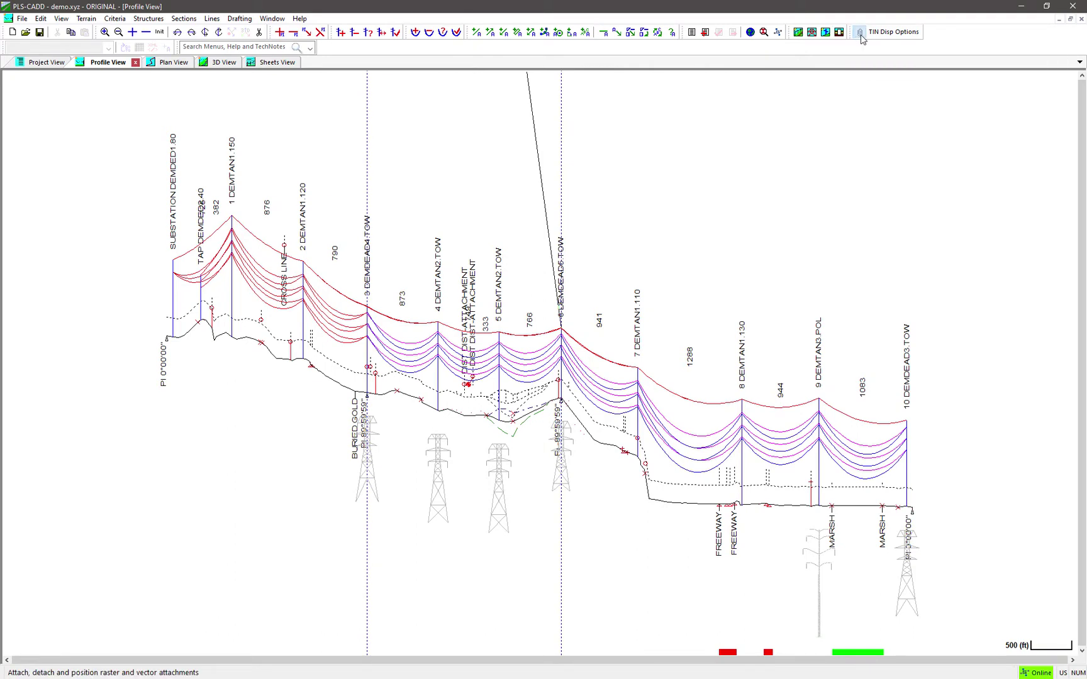
pyautogui.click(861, 34)
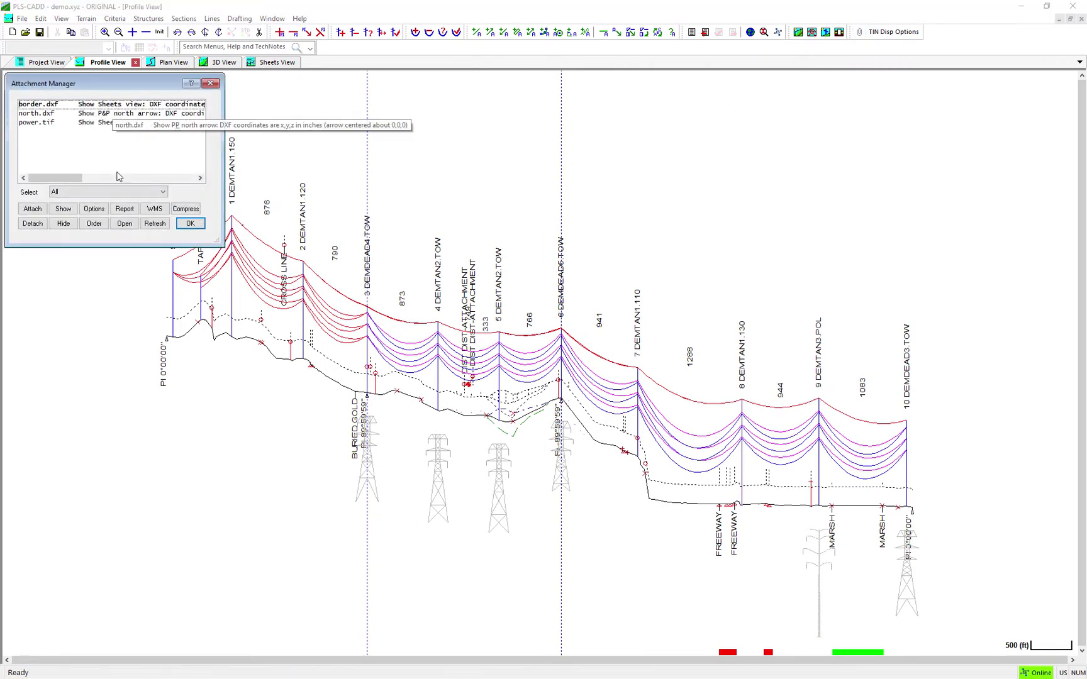
pyautogui.click(213, 84)
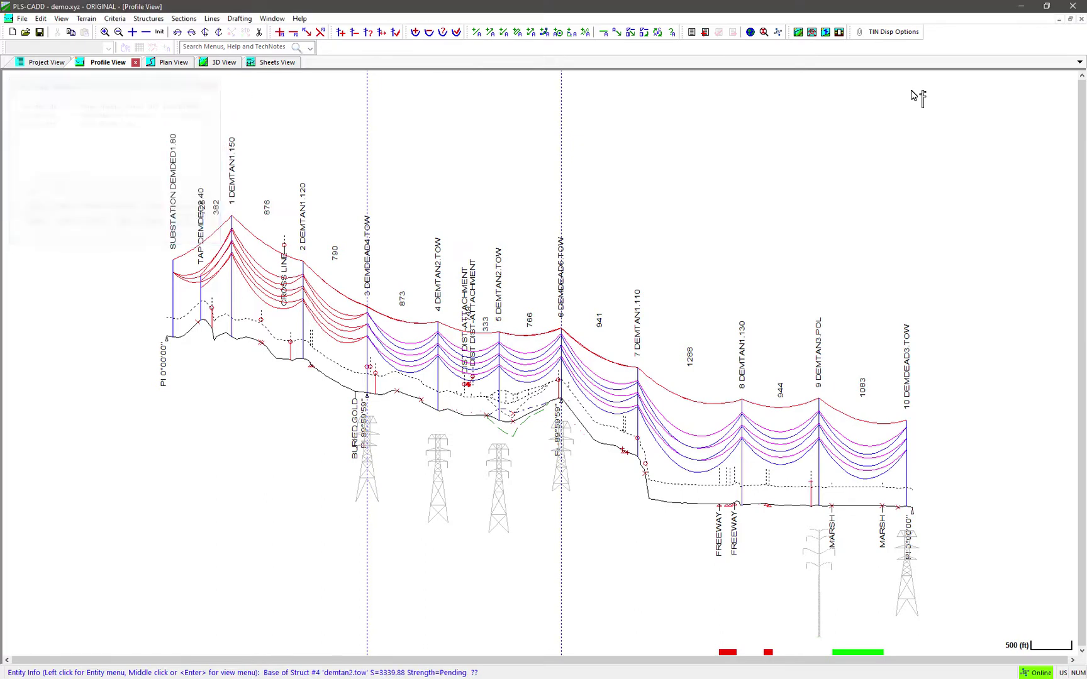
pyautogui.click(894, 32)
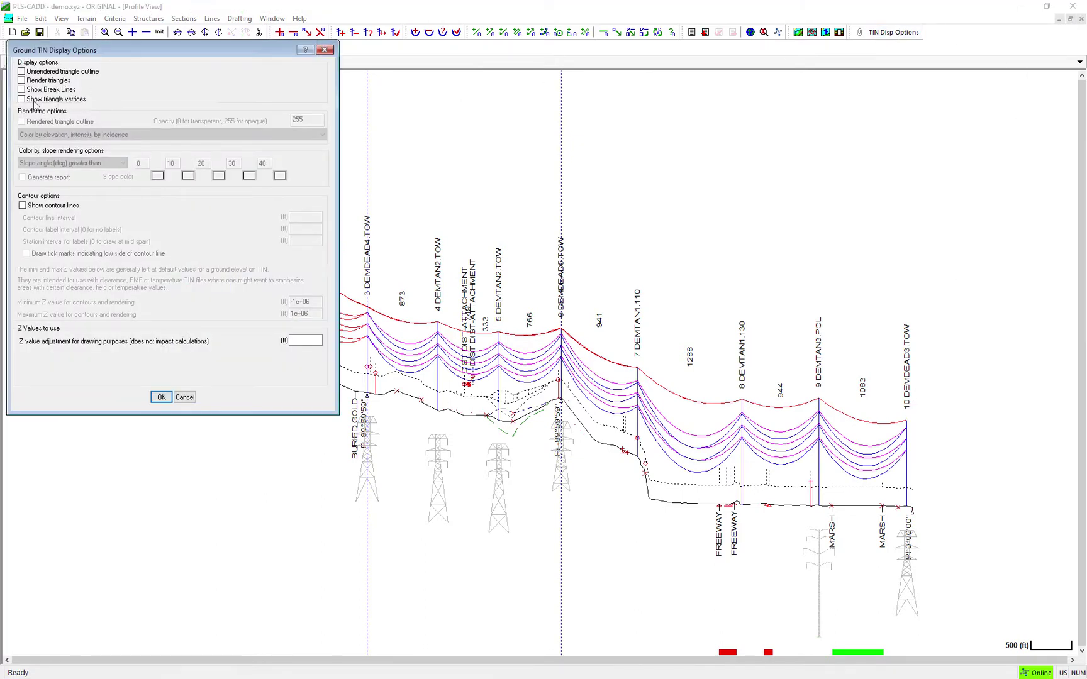
pyautogui.click(324, 50)
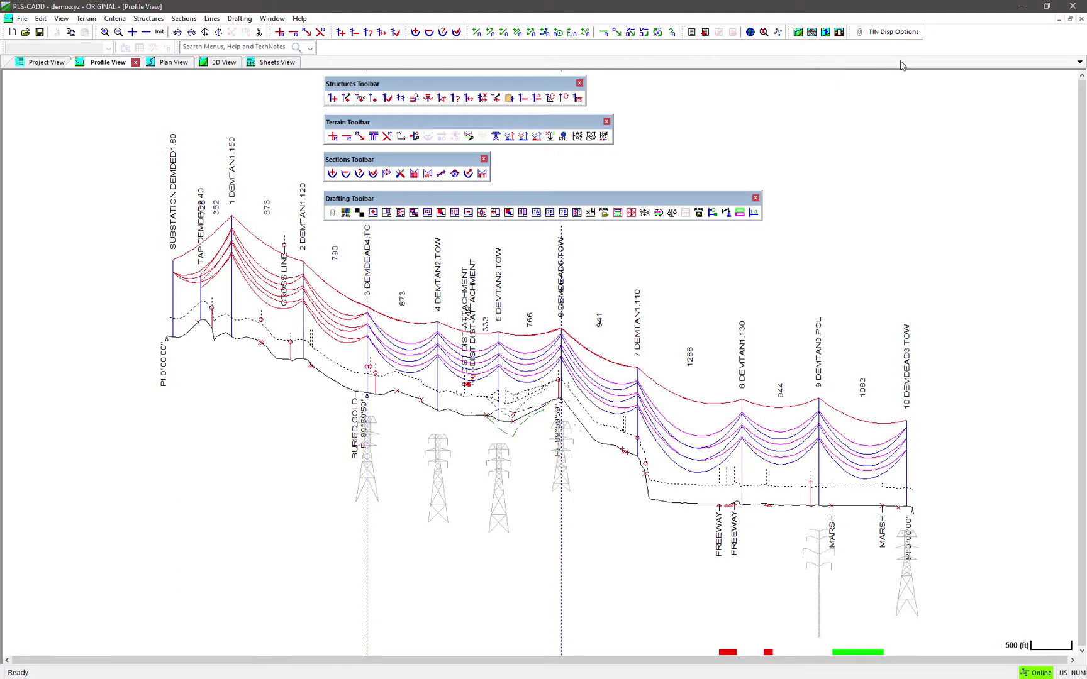
pyautogui.click(850, 31)
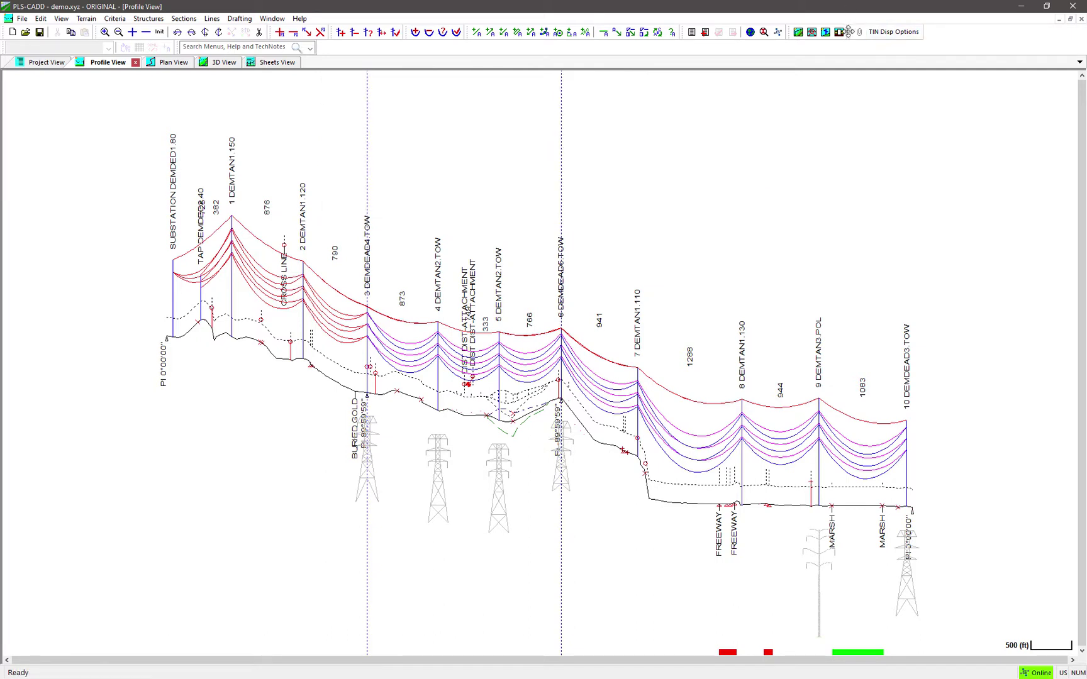
pyautogui.moveTo(849, 31)
pyautogui.mouseDown()
pyautogui.moveTo(733, 151)
pyautogui.moveTo(626, 173)
pyautogui.moveTo(102, 170)
pyautogui.moveTo(19, 192)
pyautogui.moveTo(2, 221)
pyautogui.moveTo(31, 223)
pyautogui.moveTo(8, 226)
pyautogui.moveTo(94, 191)
pyautogui.moveTo(555, 551)
pyautogui.moveTo(546, 674)
pyautogui.moveTo(871, 36)
pyautogui.moveTo(862, 32)
pyautogui.mouseUp()
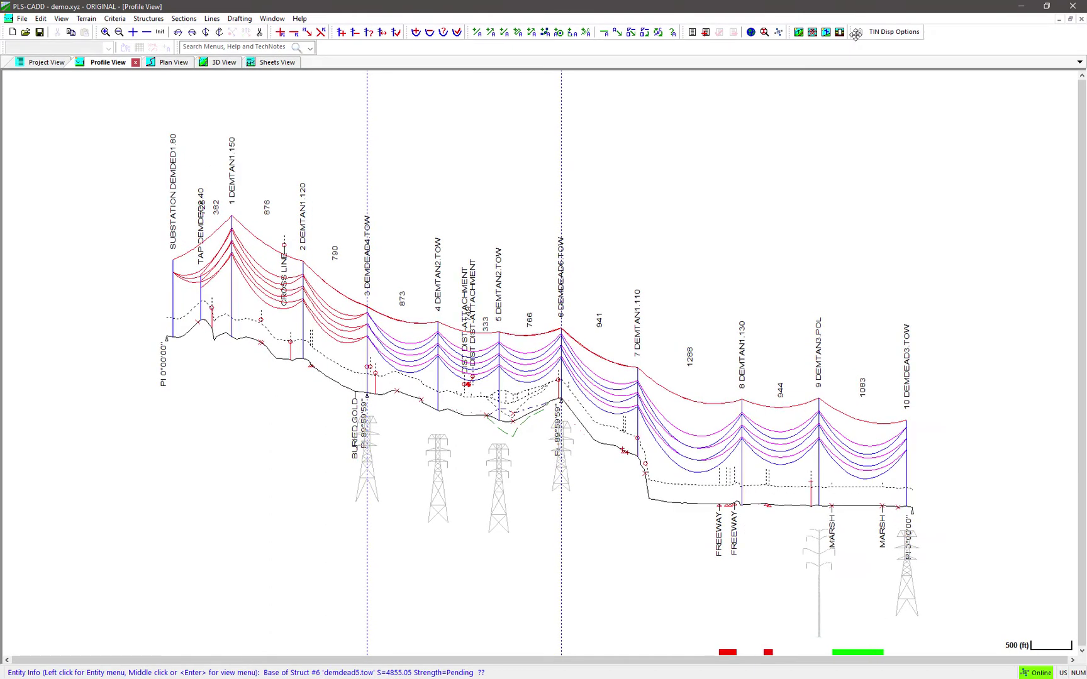
# - Open the Menu Titles, Tips and Hotkeys customization editor
pyautogui.click(63, 19)
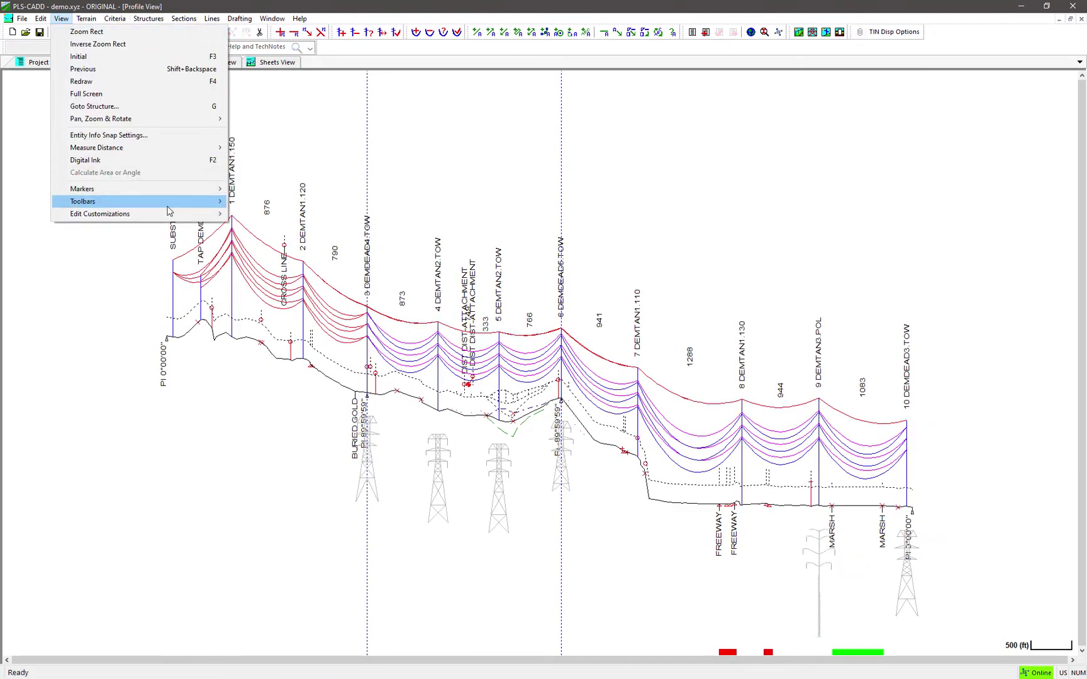
pyautogui.moveTo(175, 215)
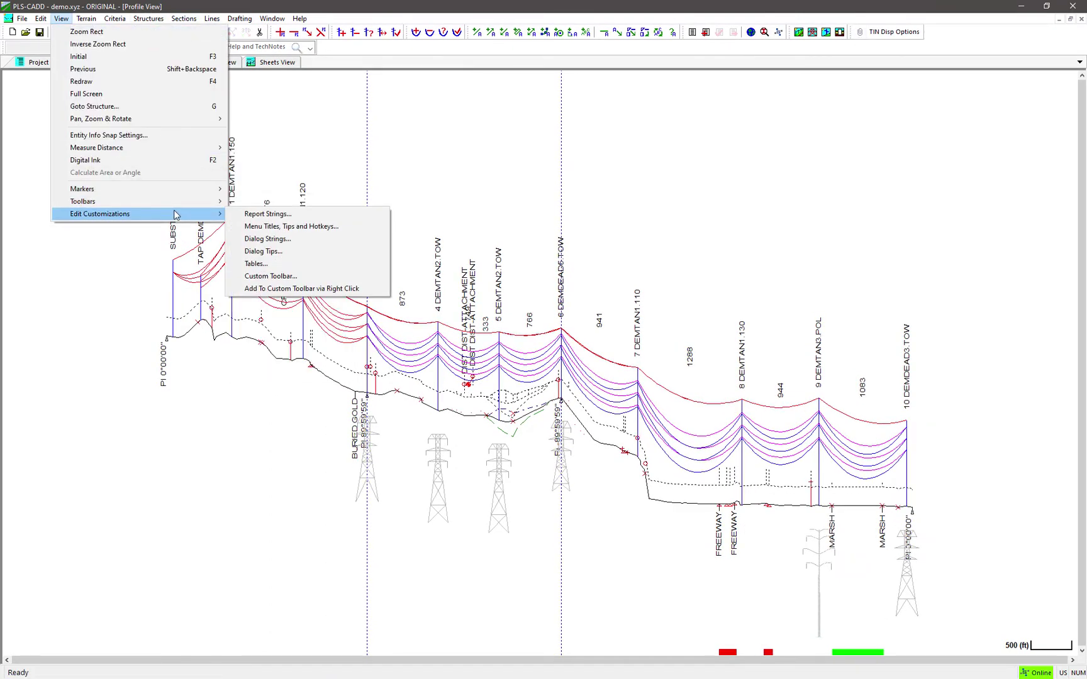
pyautogui.click(328, 227)
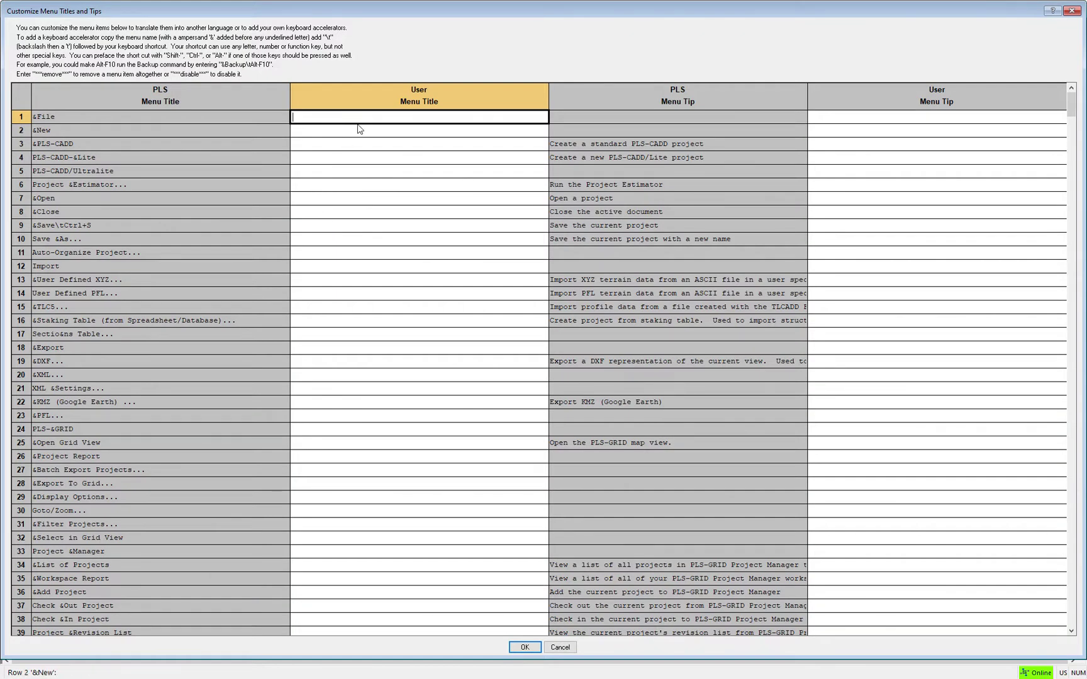
pyautogui.scroll(-5, 307, 255)
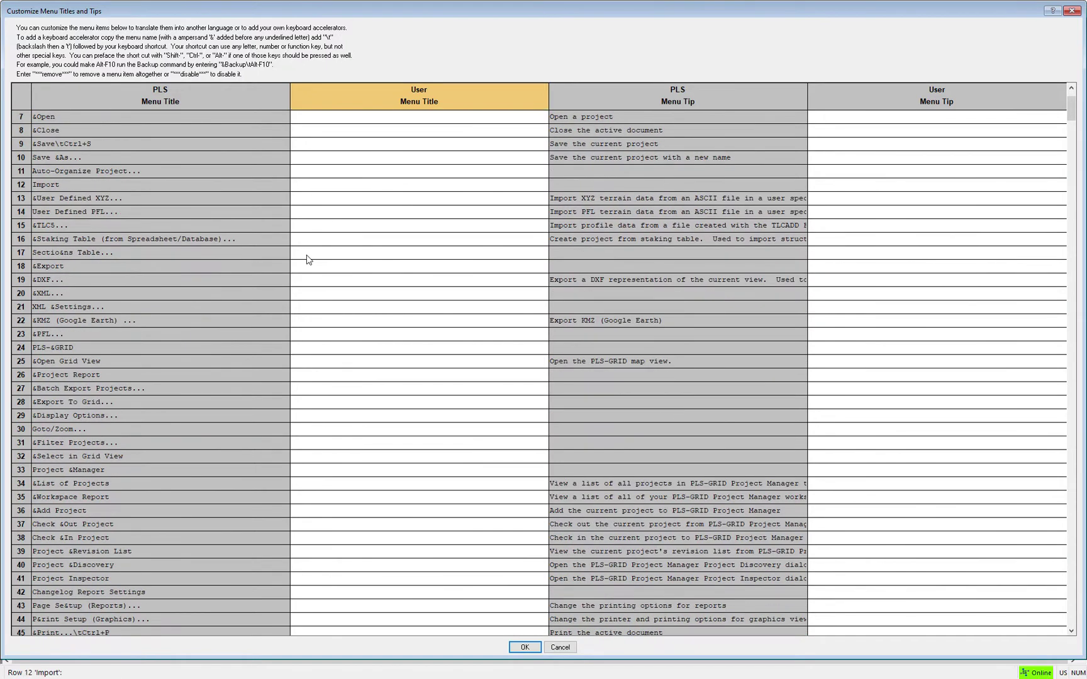
pyautogui.scroll(5, 307, 260)
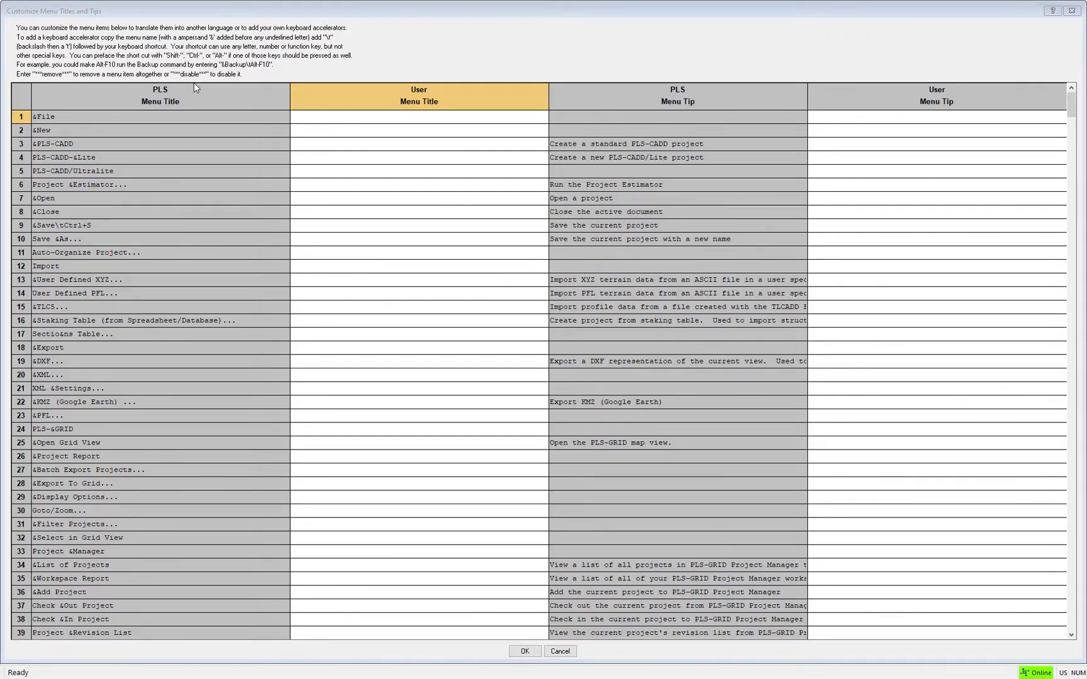
pyautogui.rightClick(194, 82)
pyautogui.click(136, 126)
pyautogui.scroll(-1, 138, 158)
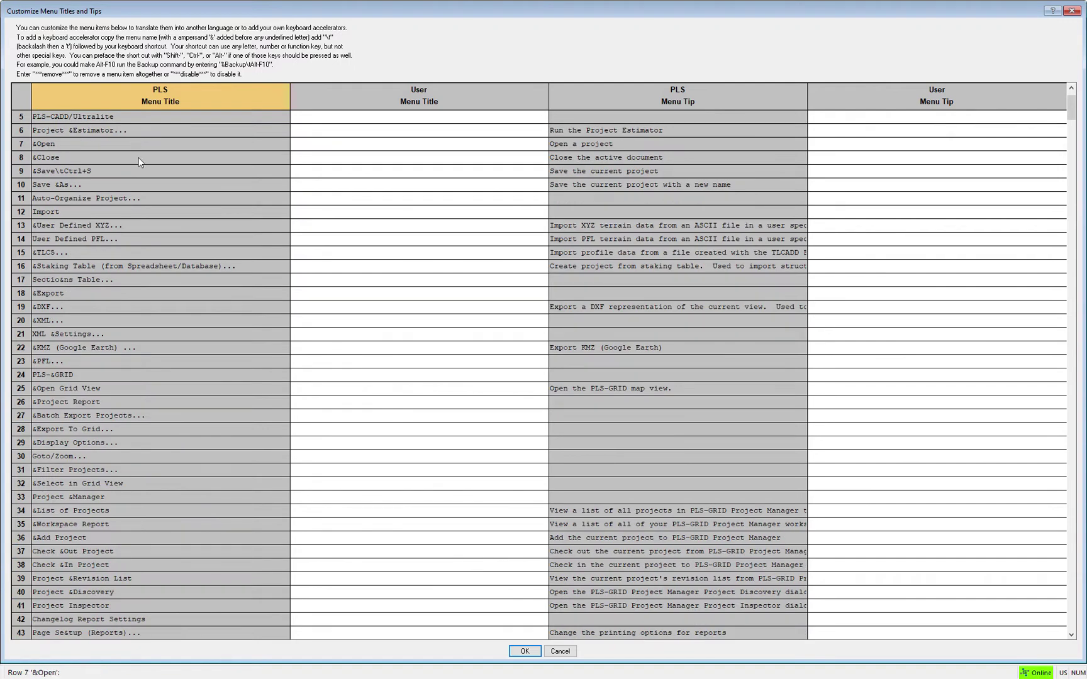
pyautogui.scroll(-2, 158, 207)
pyautogui.scroll(3, 158, 207)
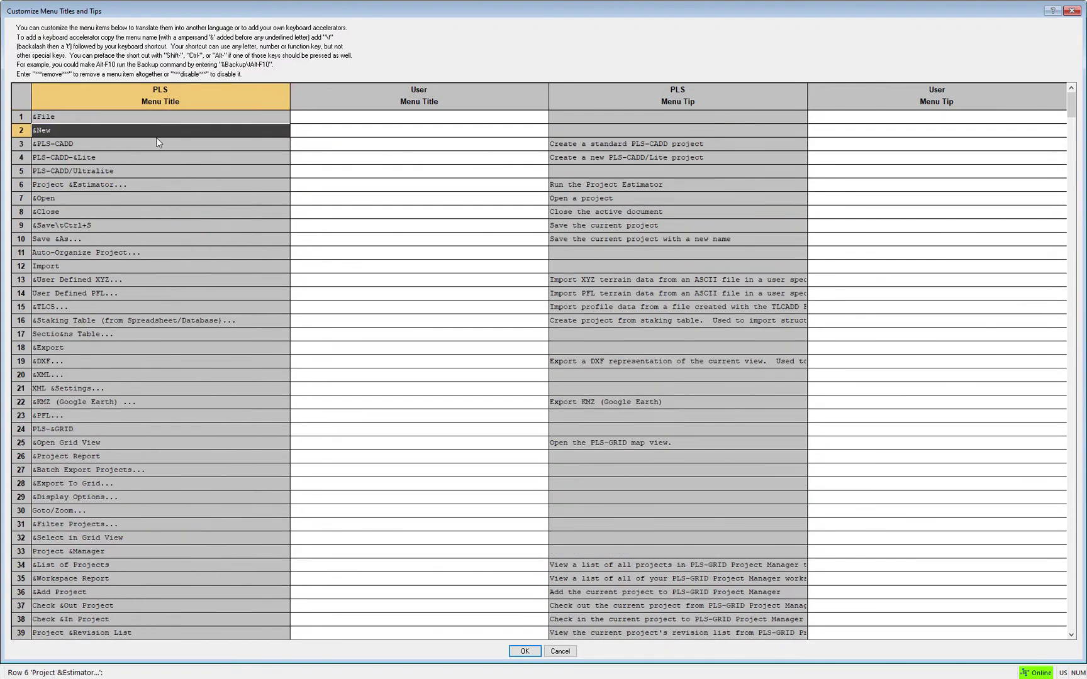
# - Search the PLS Menu Title column for Sectio&ns and enter Wires as its user title
pyautogui.click(158, 96)
pyautogui.rightClick(154, 93)
pyautogui.click(185, 206)
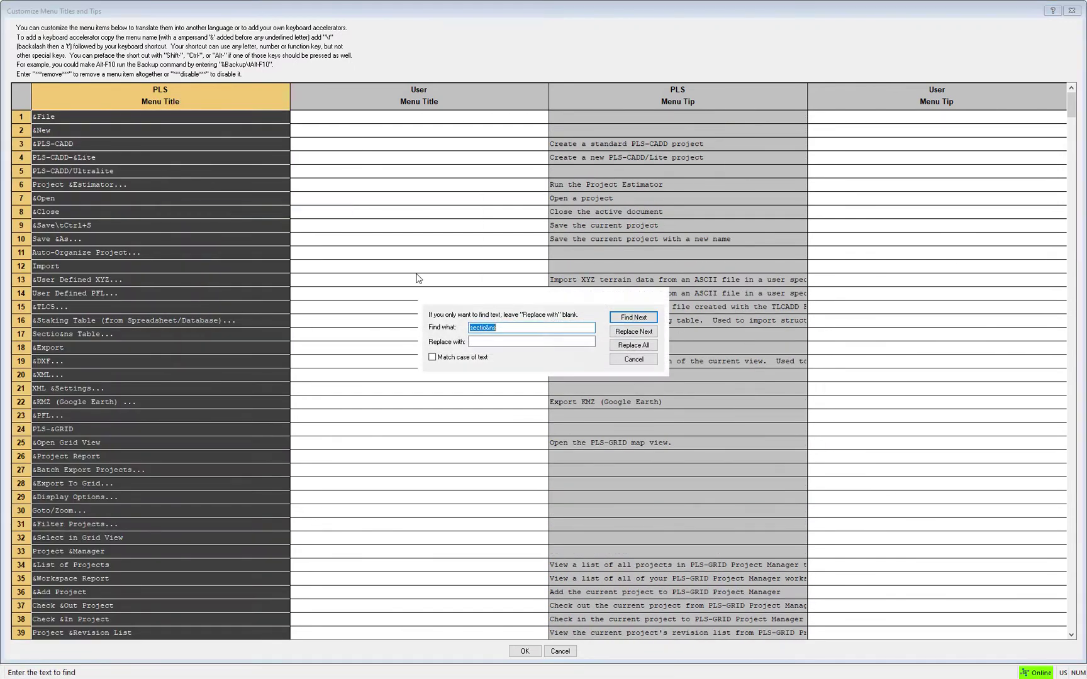
pyautogui.click(634, 317)
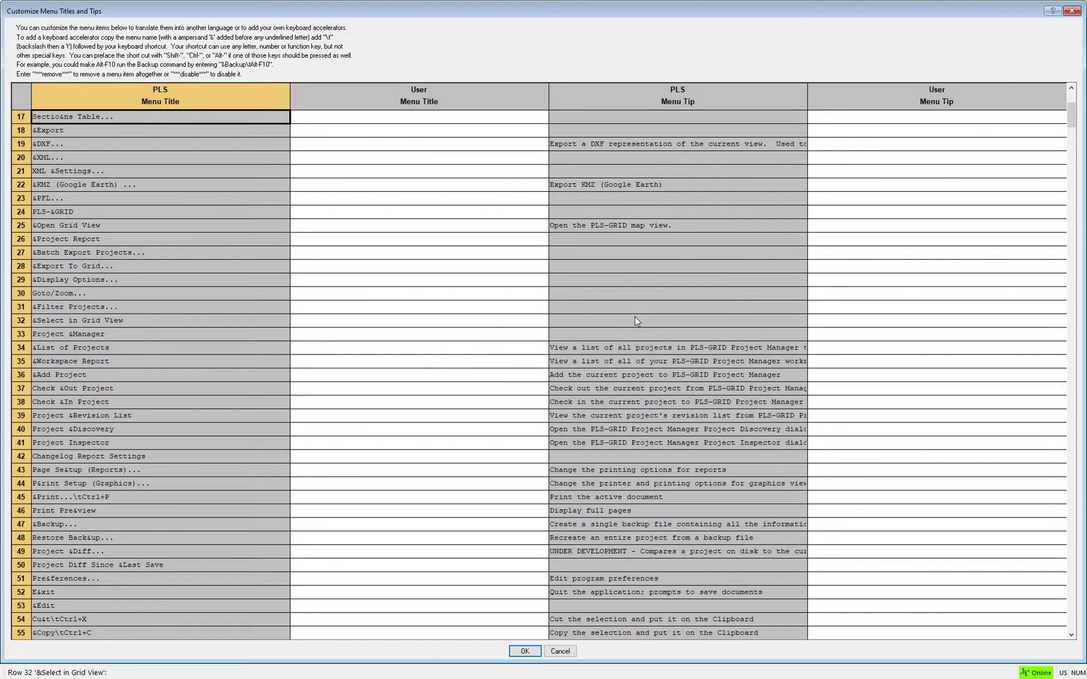
pyautogui.press('F3')
pyautogui.click(437, 117)
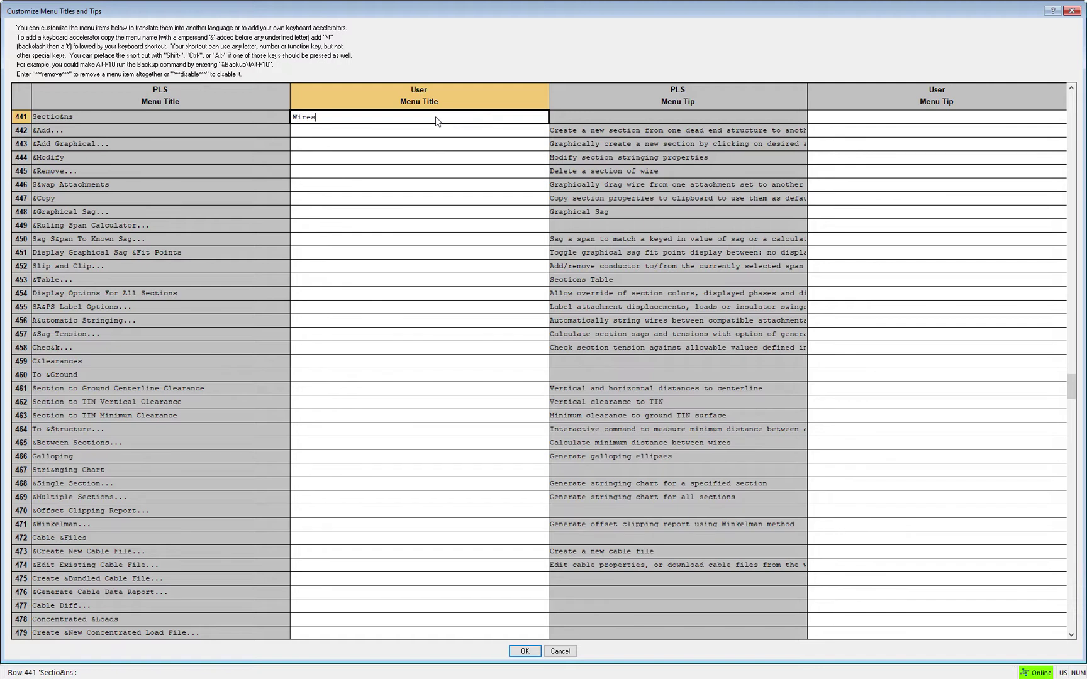
# - Apply the title change and check the renamed Wires menu
pyautogui.click(523, 651)
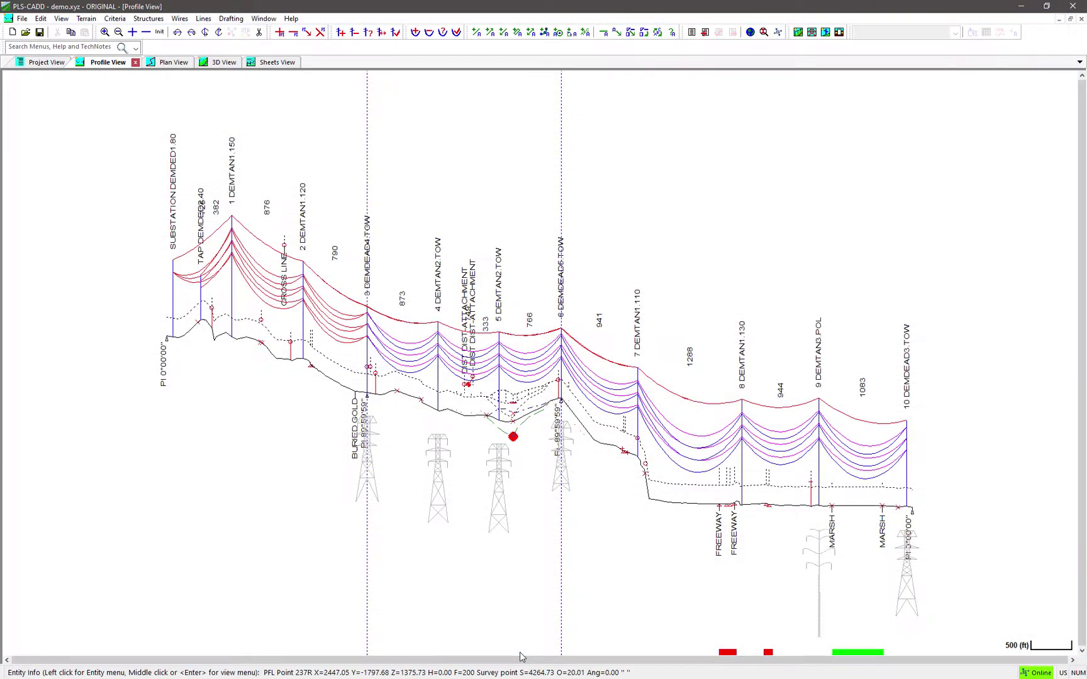
pyautogui.click(179, 19)
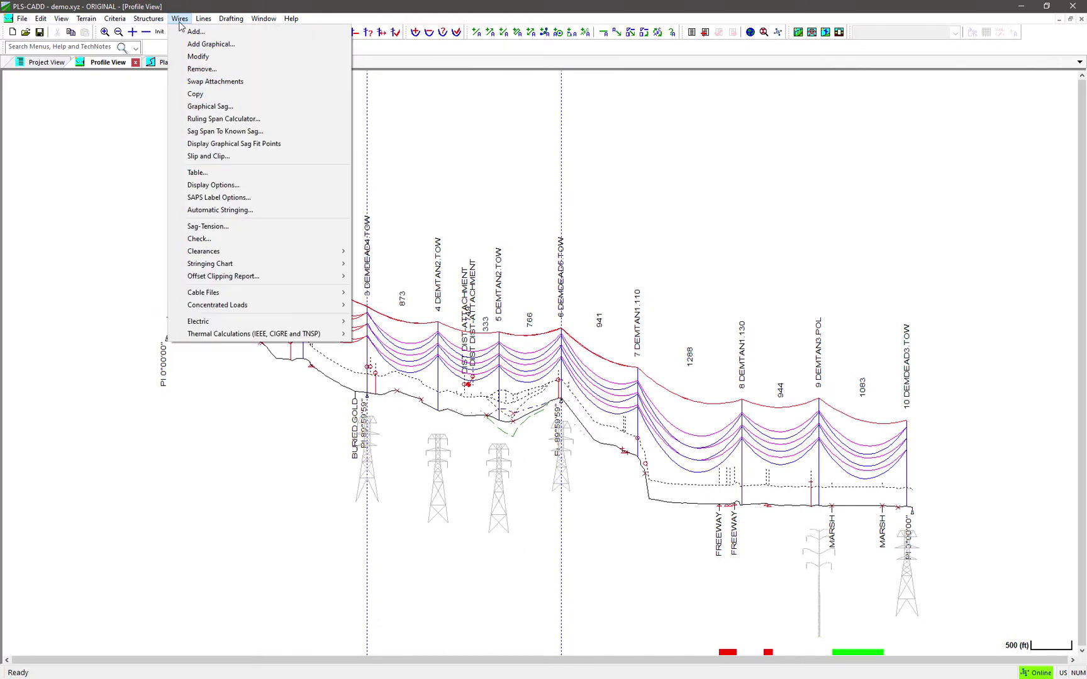
pyautogui.click(180, 23)
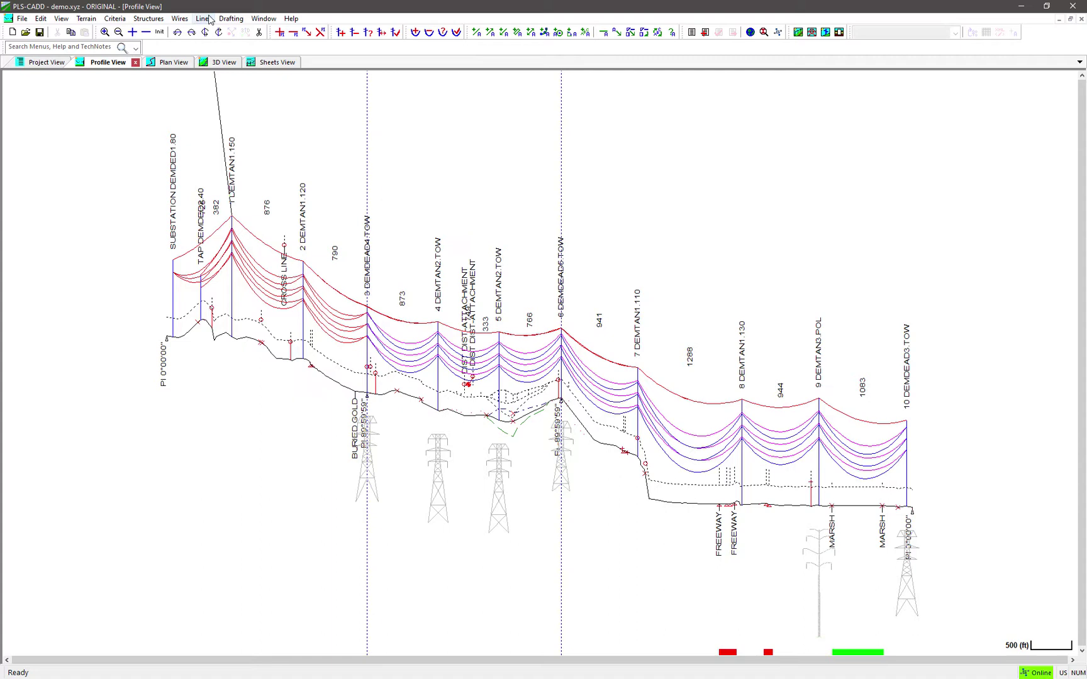
# - Download Spanish as an alternate interface language and dismiss the warning
pyautogui.click(264, 19)
pyautogui.moveTo(292, 19)
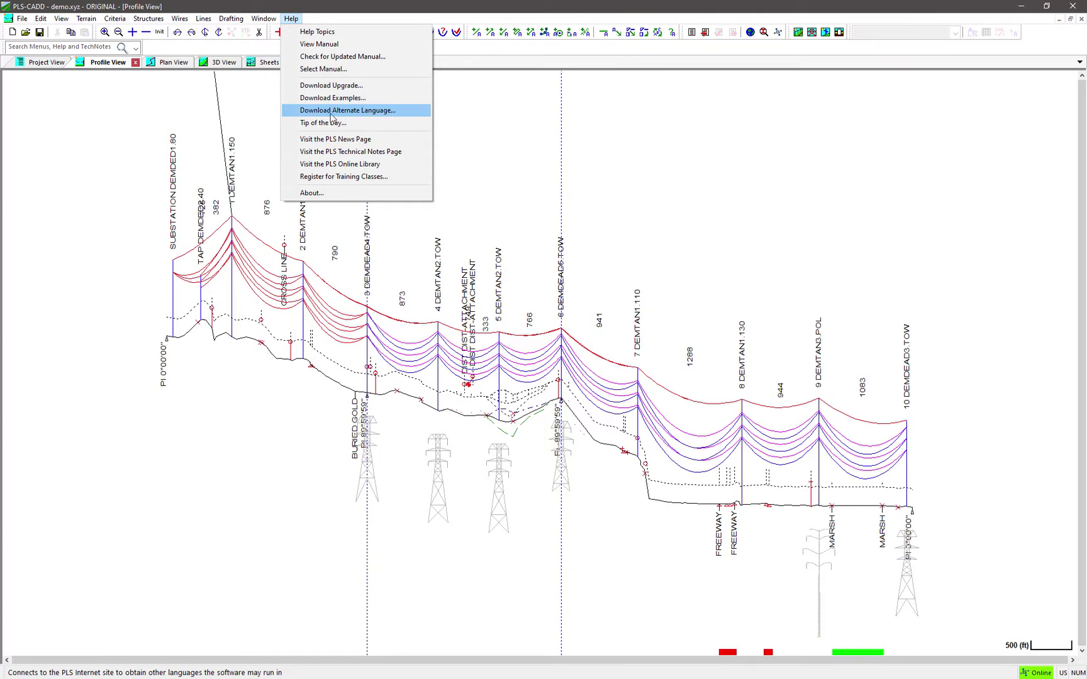
pyautogui.click(393, 109)
pyautogui.click(516, 339)
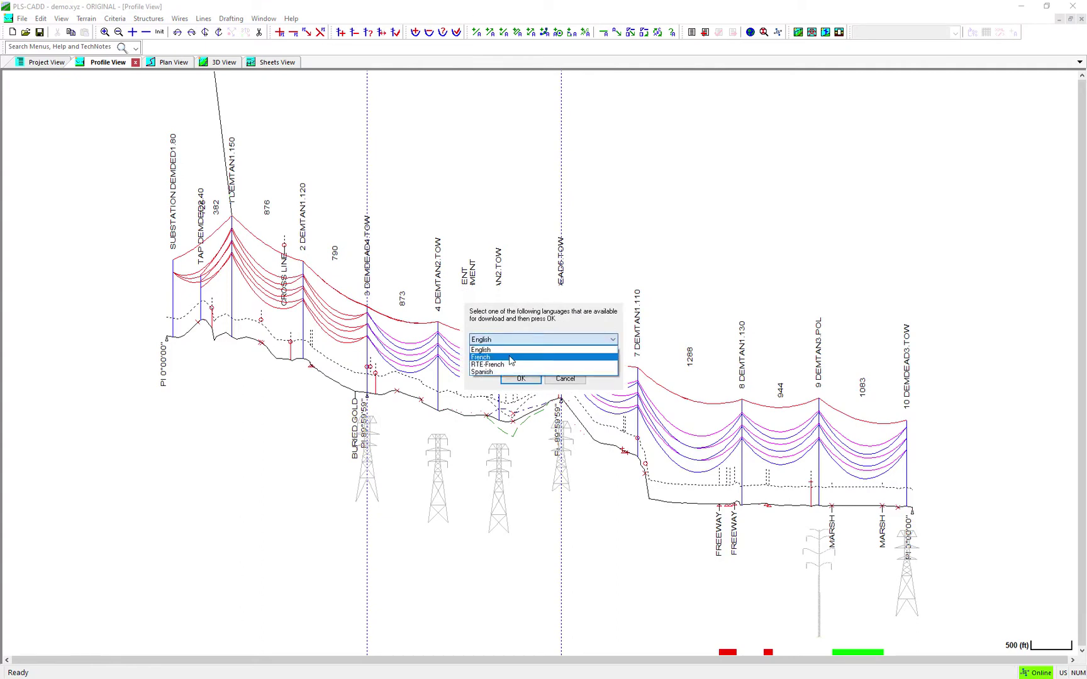
pyautogui.click(509, 372)
pyautogui.click(517, 379)
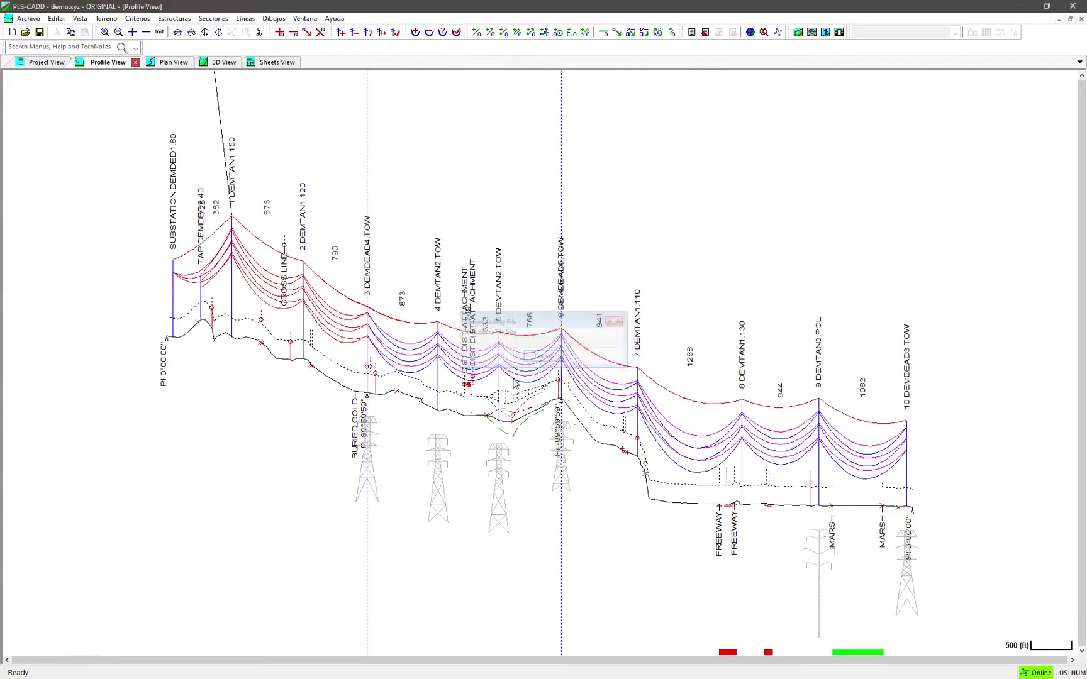
pyautogui.click(626, 369)
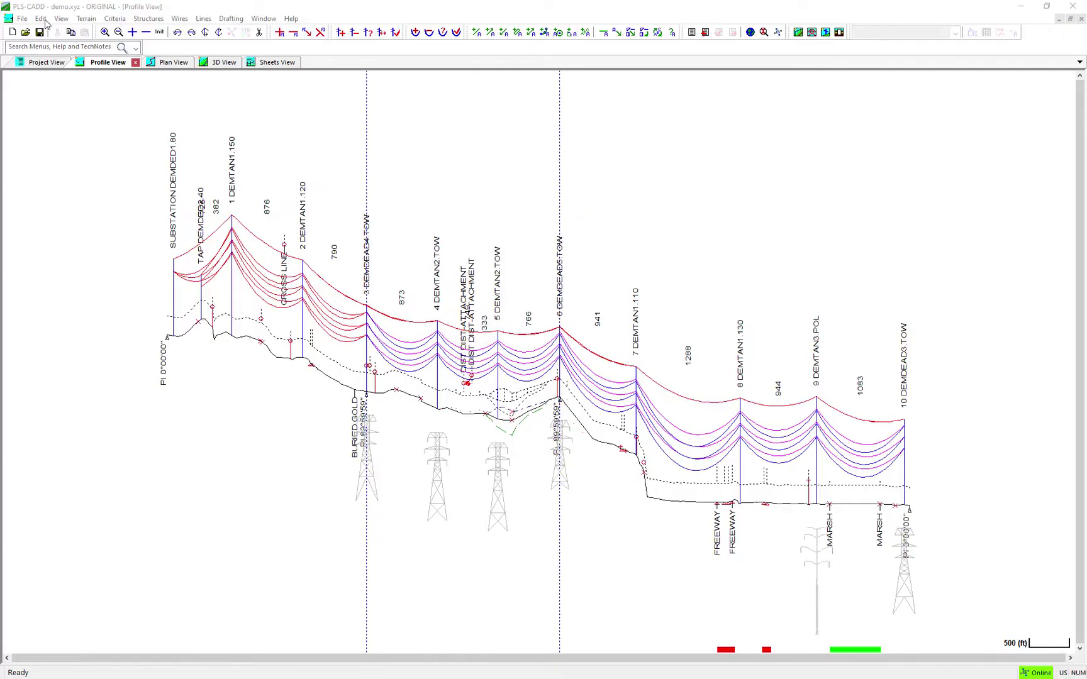
# - Enter &Backup\tAlt-F10 as the Backup command's user title to give it an Alt-F10 hotkey
pyautogui.click(60, 19)
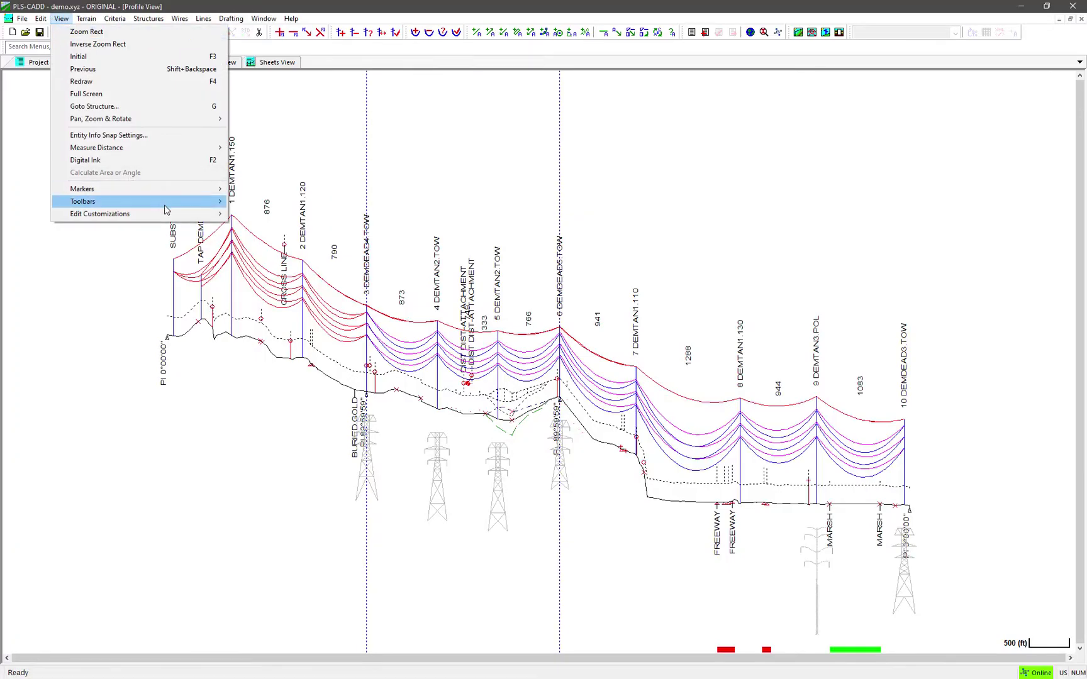
pyautogui.moveTo(170, 214)
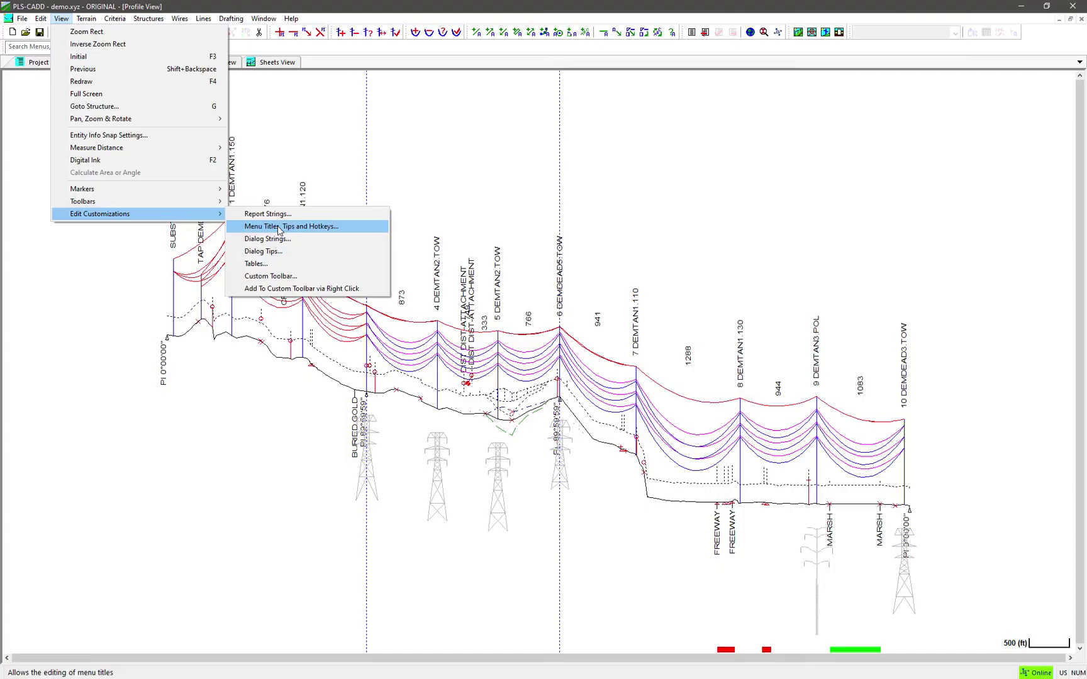
pyautogui.click(279, 227)
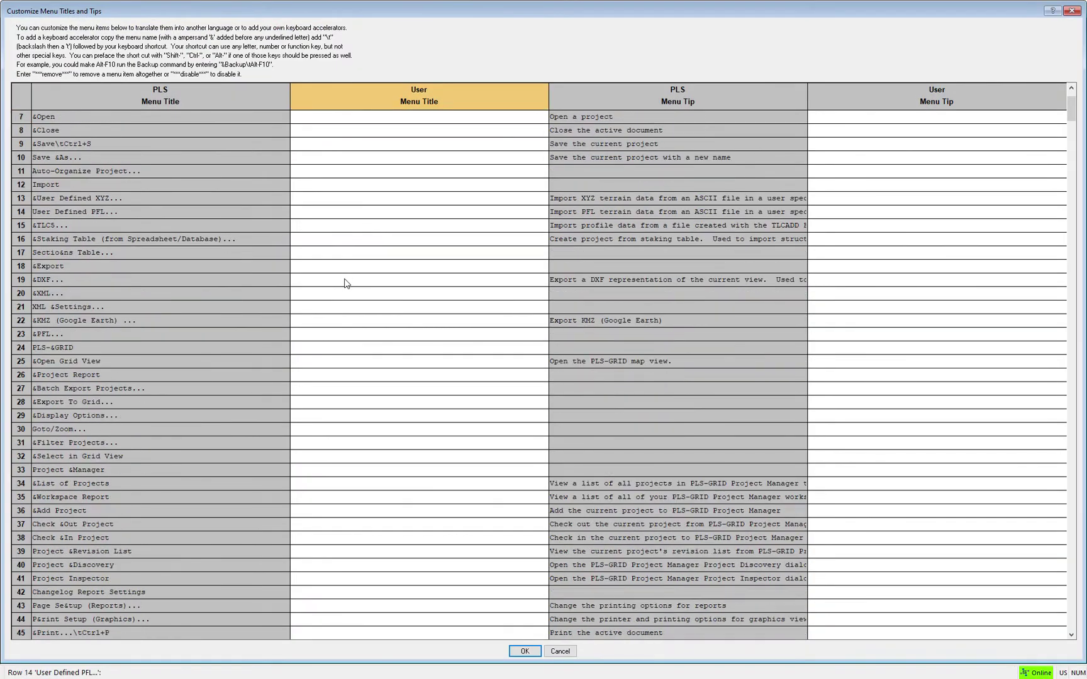
pyautogui.scroll(-2, 344, 284)
pyautogui.scroll(-2, 345, 284)
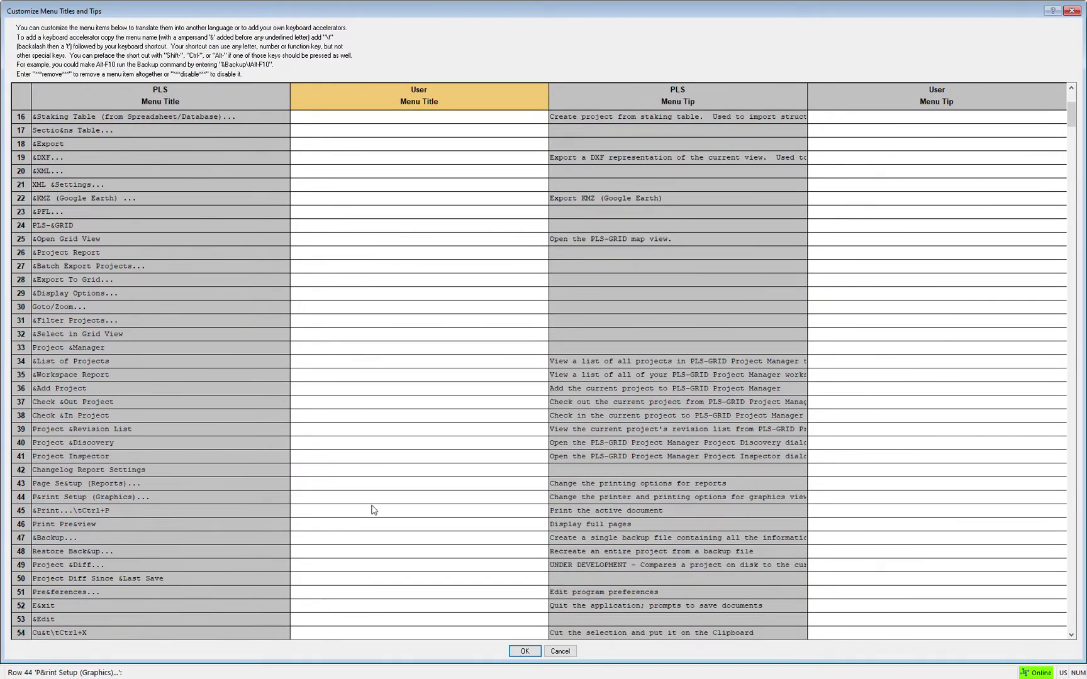
pyautogui.click(348, 542)
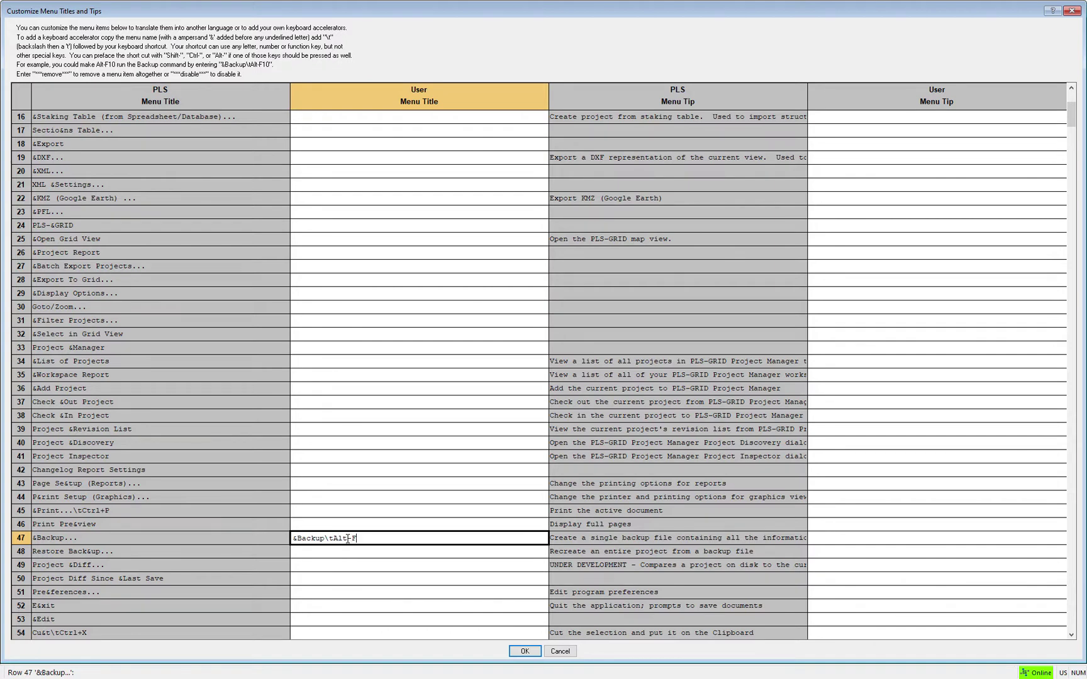
pyautogui.click(524, 651)
# - Run File > Backup to test the shortcut, then cancel the backup
pyautogui.click(22, 18)
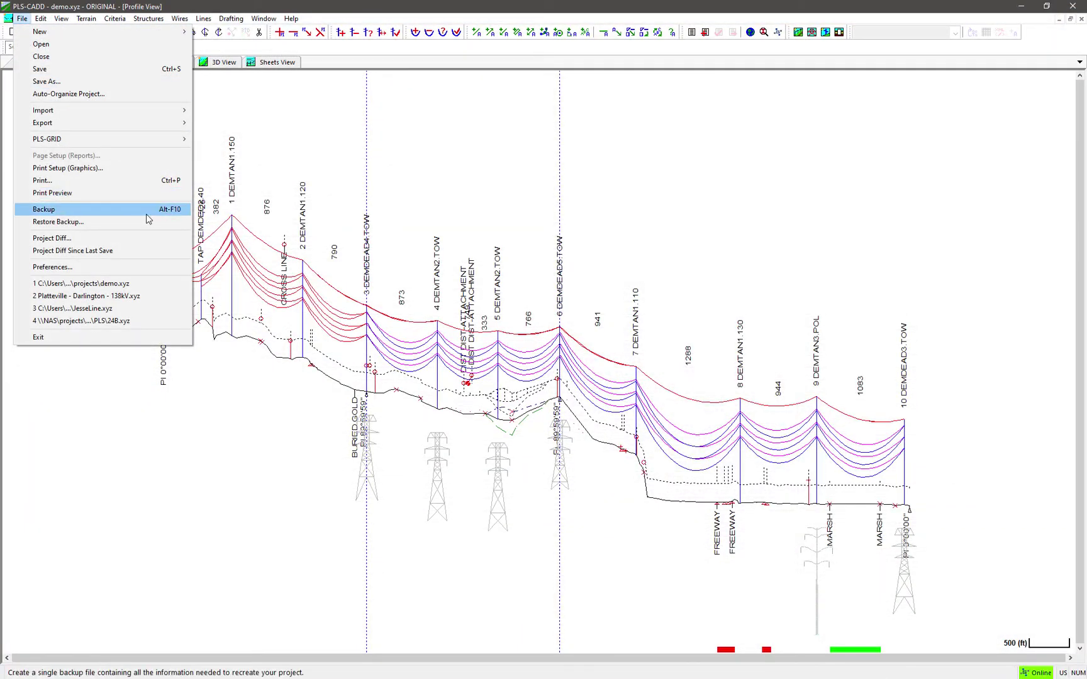
pyautogui.click(150, 209)
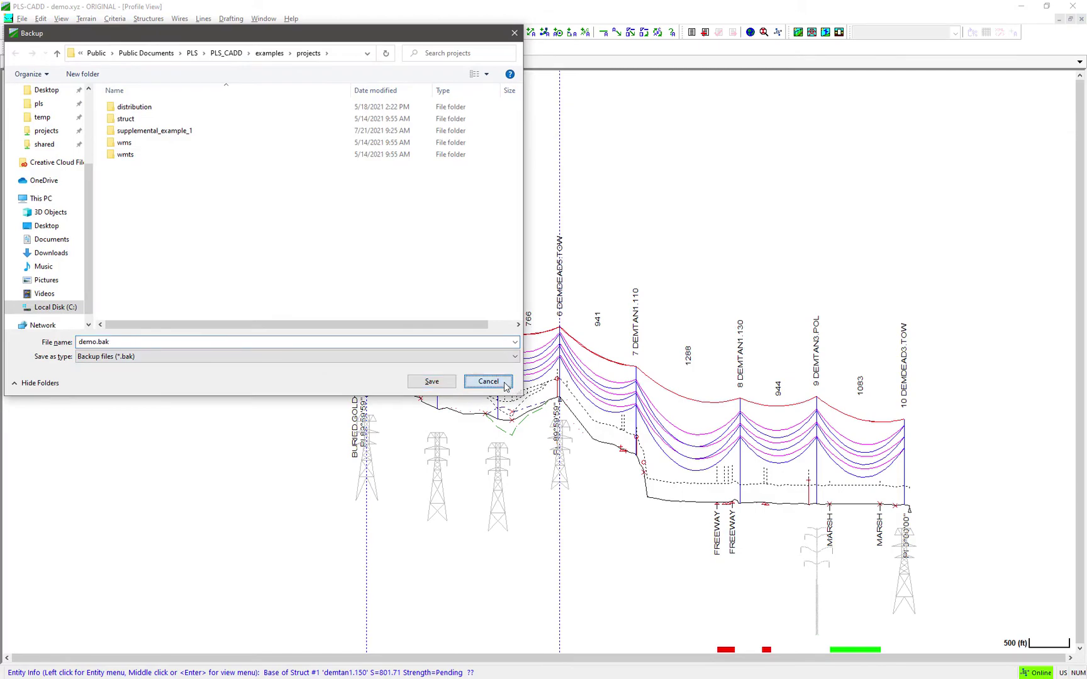
pyautogui.click(488, 381)
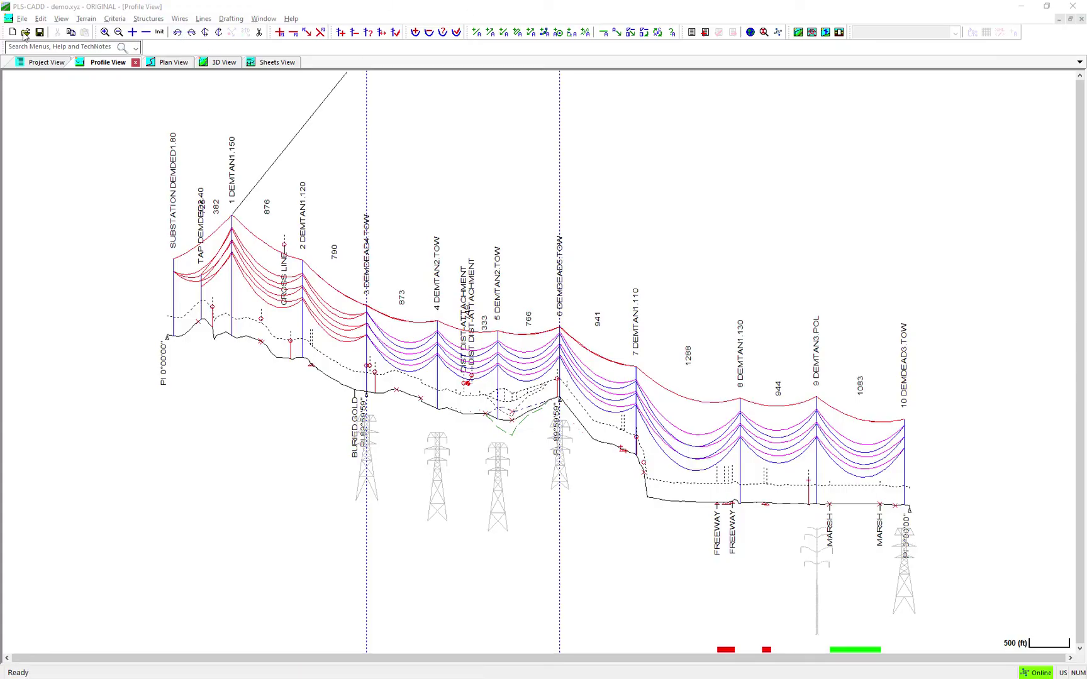
pyautogui.click(61, 18)
# - Mark the &File entry as ***disable*** in the menu title customizations and apply it
pyautogui.moveTo(165, 214)
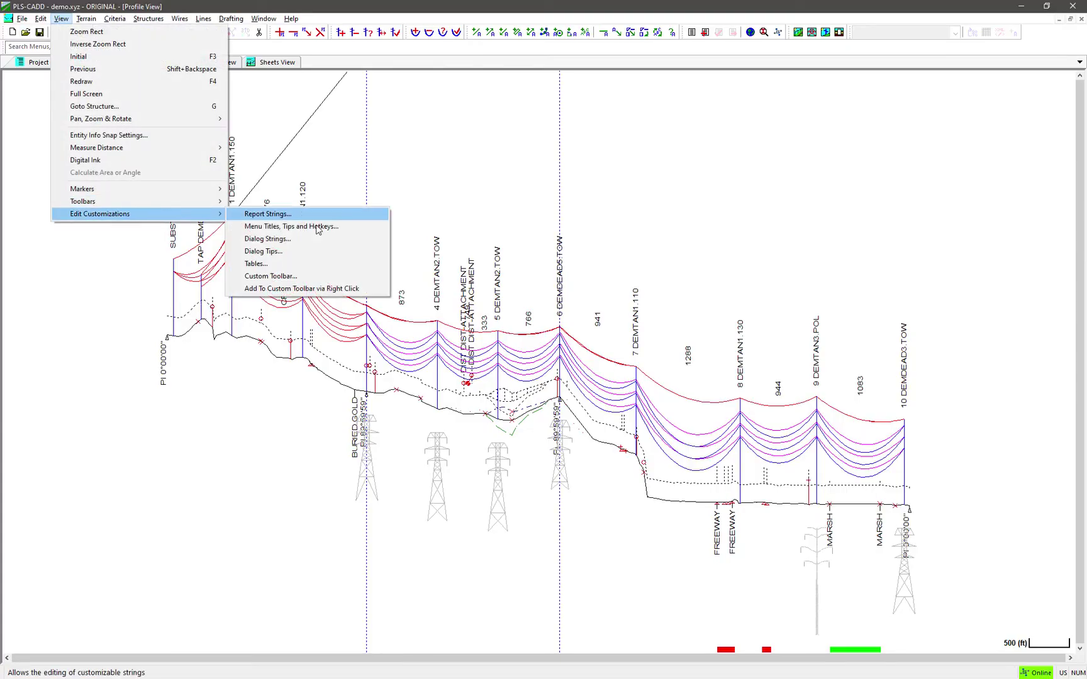
pyautogui.click(360, 226)
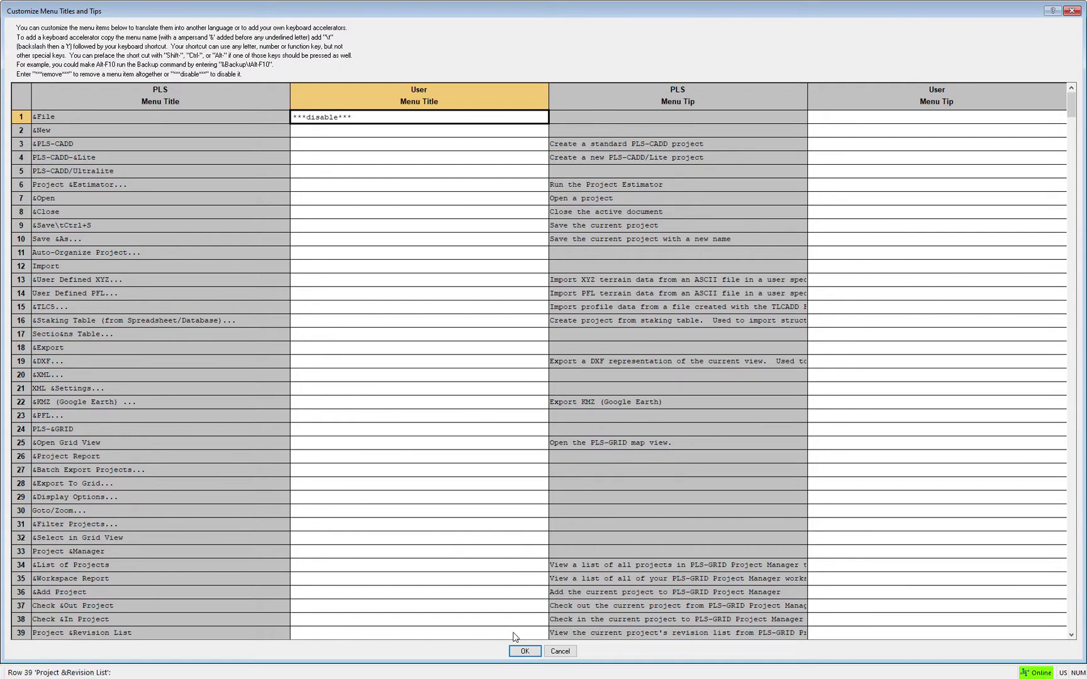
pyautogui.click(521, 651)
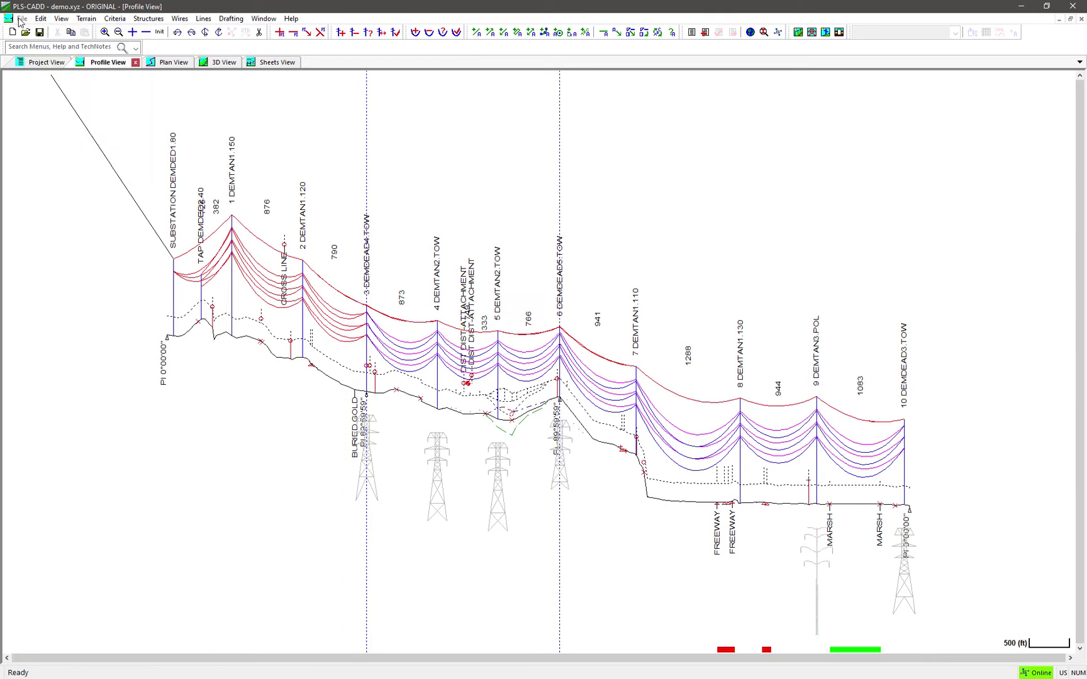
# - Change the &File entry's setting from ***disable*** to ***remove*** and apply it
pyautogui.click(61, 18)
pyautogui.moveTo(171, 214)
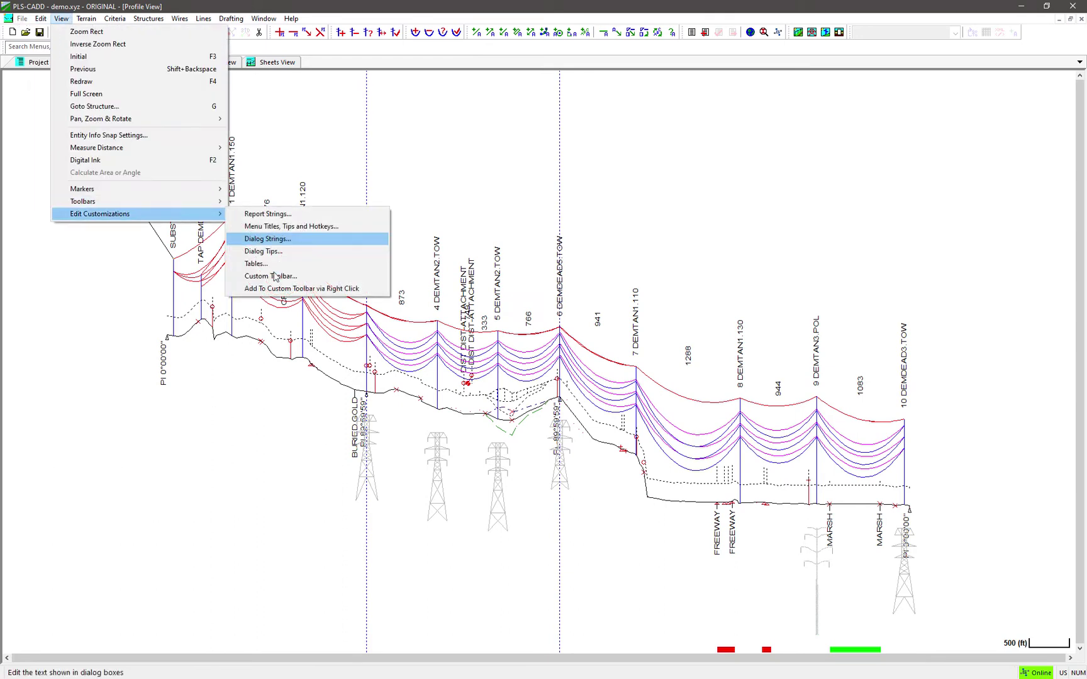
pyautogui.click(292, 226)
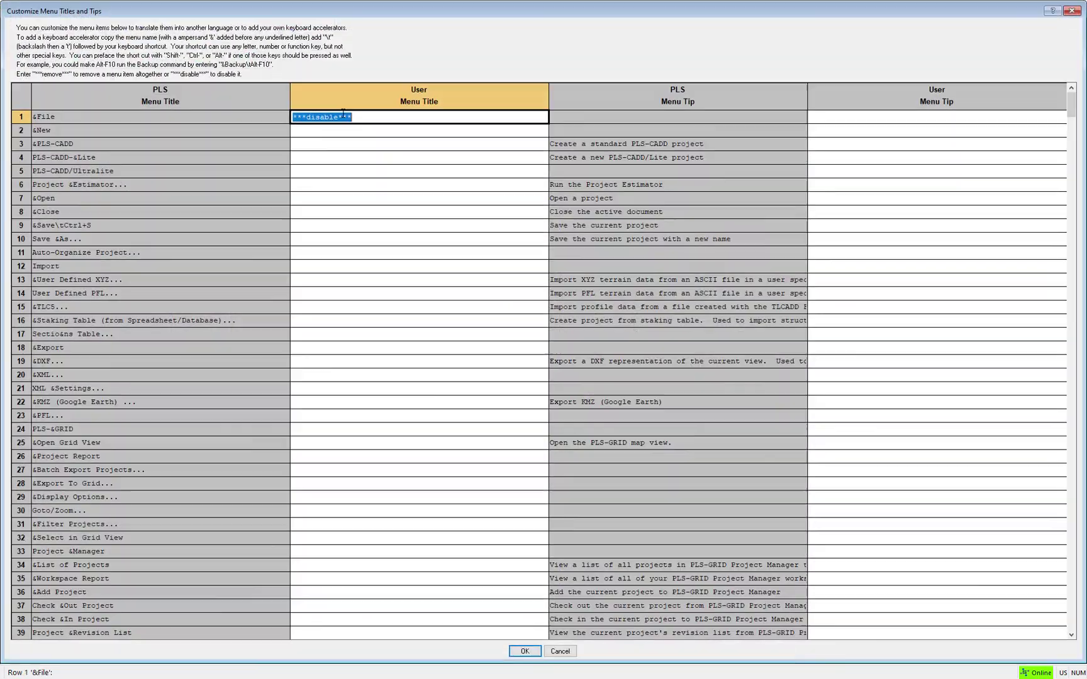
pyautogui.moveTo(337, 116); pyautogui.dragTo(319, 118)
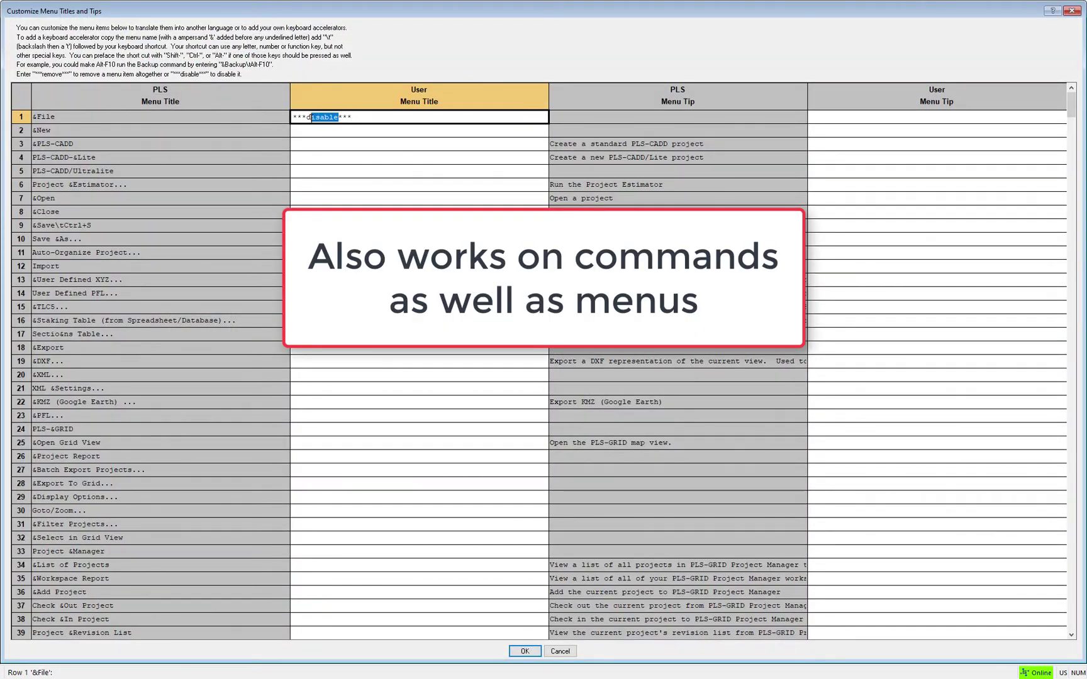
pyautogui.press('BackSpace')
pyautogui.write('remov')
pyautogui.click(525, 651)
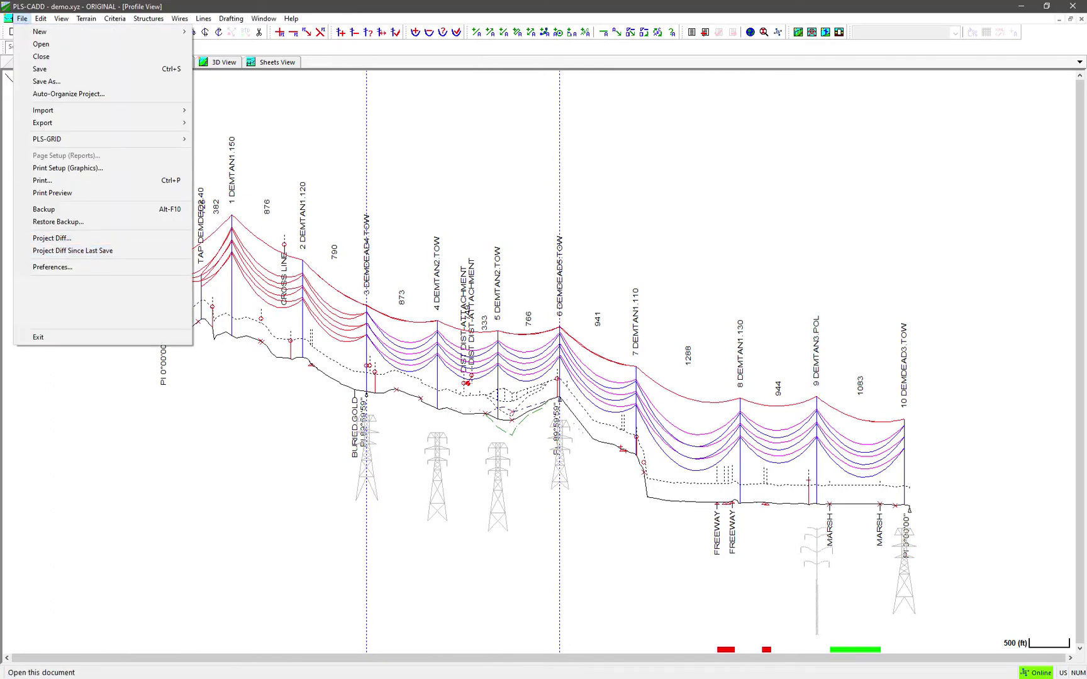
# - In Preferences, browse to PLS-CADD-Manager.sma as the default schema file and accept
pyautogui.click(93, 267)
pyautogui.click(522, 319)
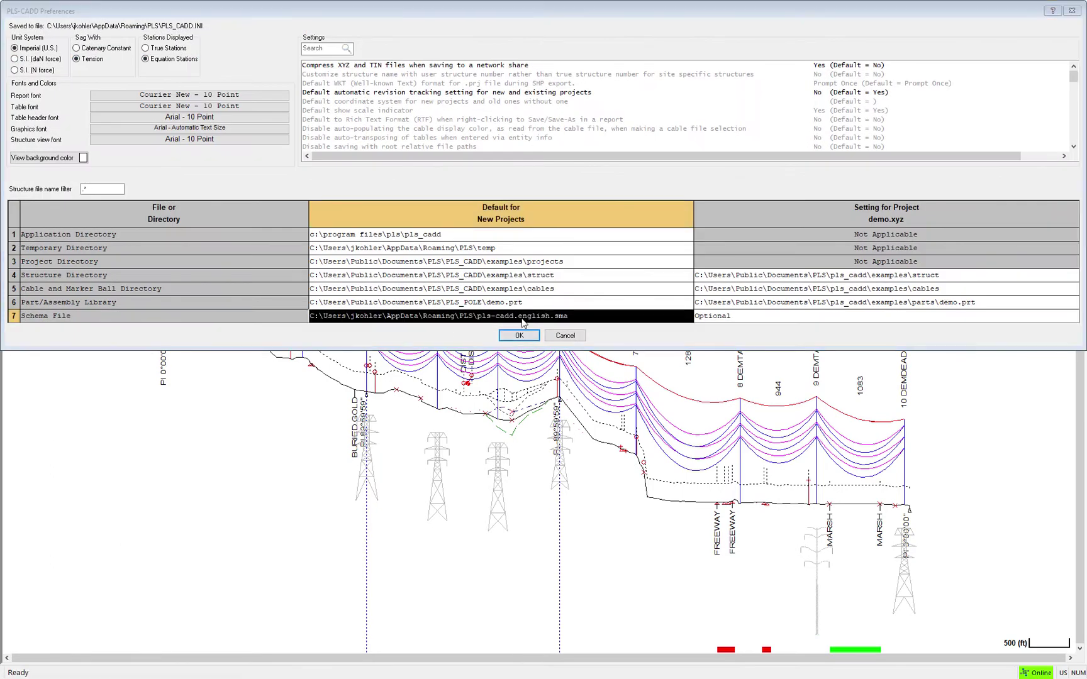
pyautogui.click(522, 322)
pyautogui.click(171, 149)
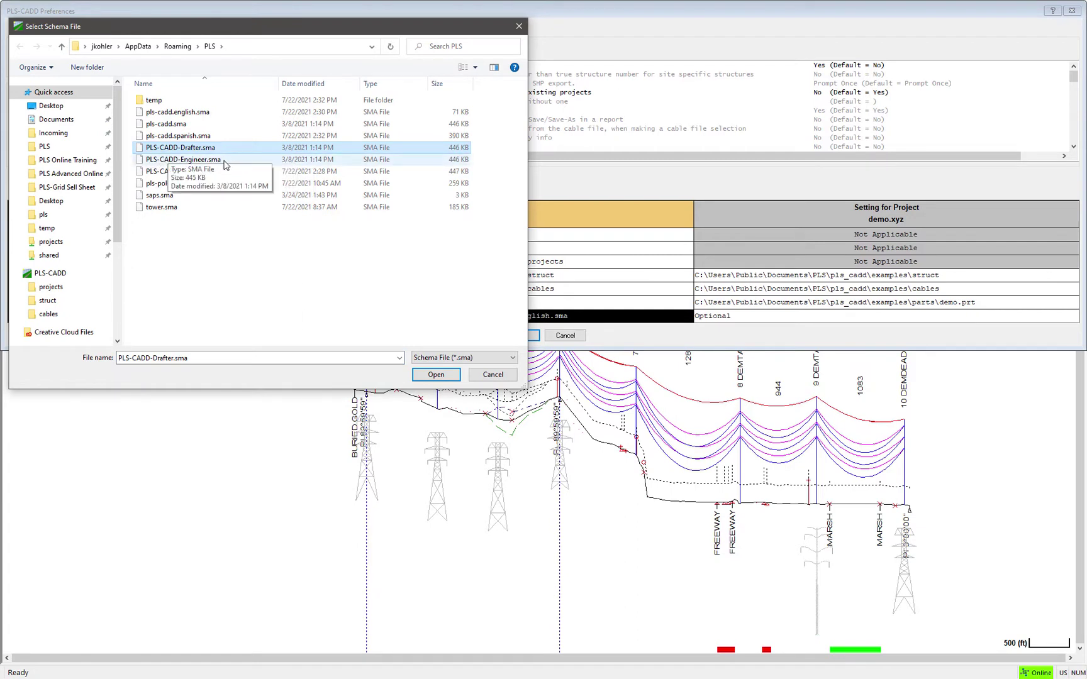
pyautogui.click(183, 160)
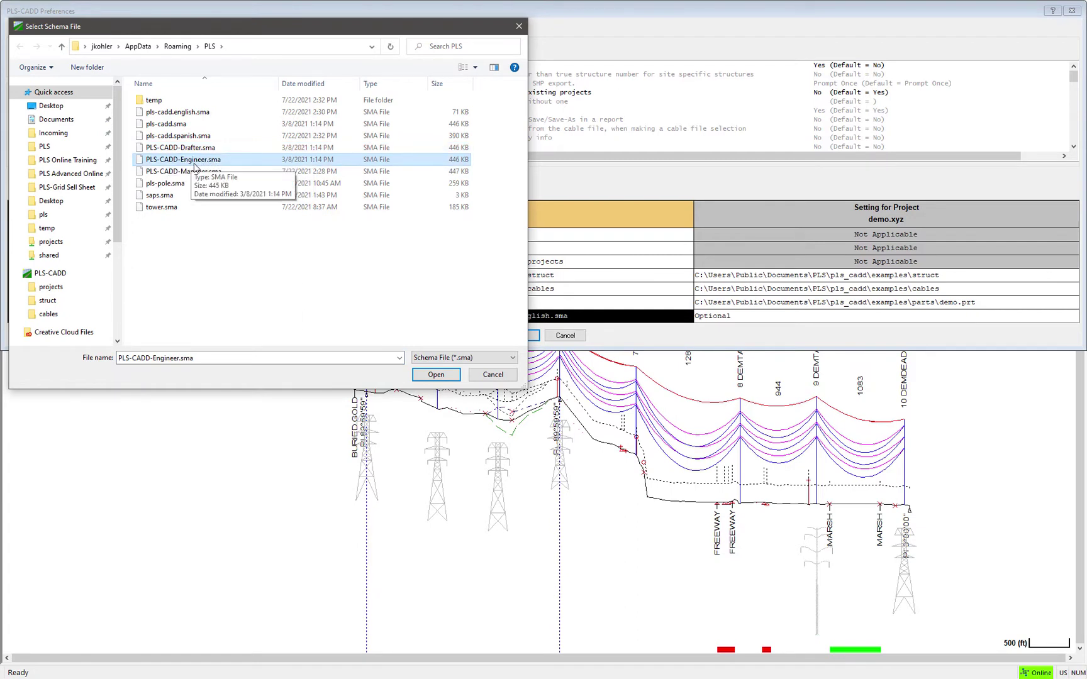
pyautogui.doubleClick(187, 173)
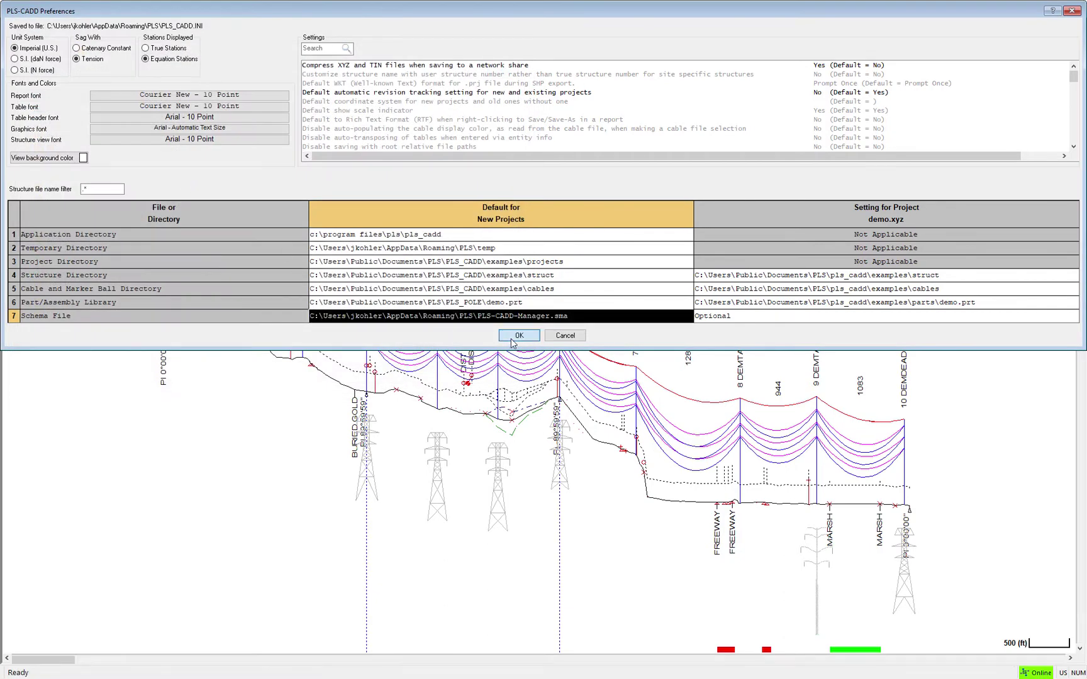
pyautogui.click(511, 339)
pyautogui.click(22, 18)
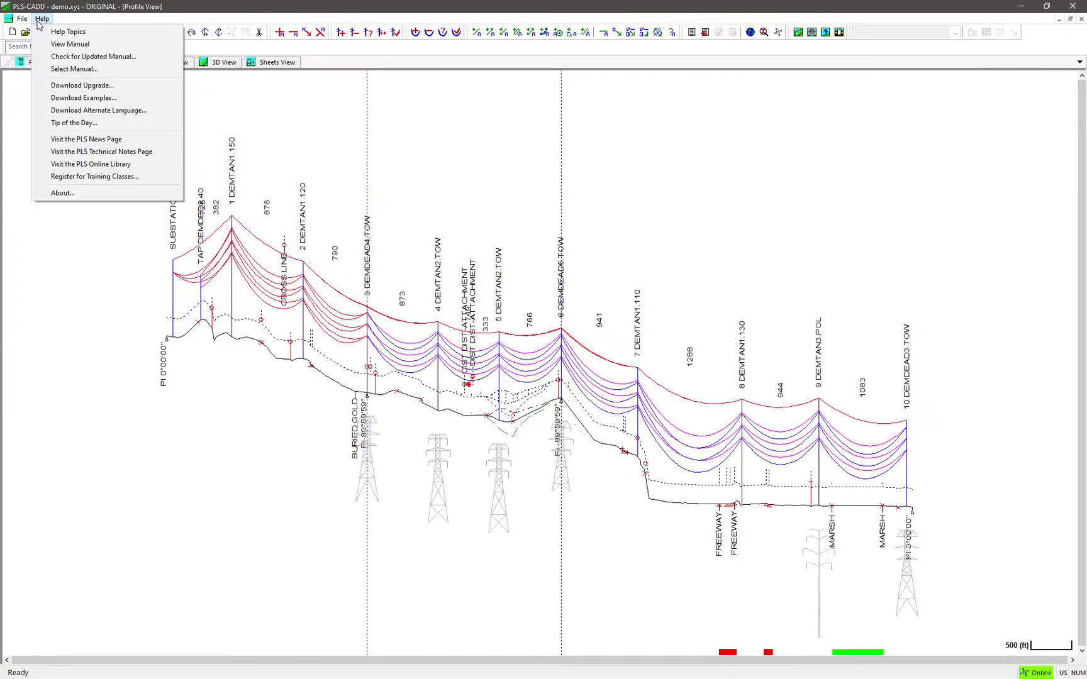
# - Close the help options and generate the Construction Staking Report from Lines > Reports
pyautogui.click(40, 19)
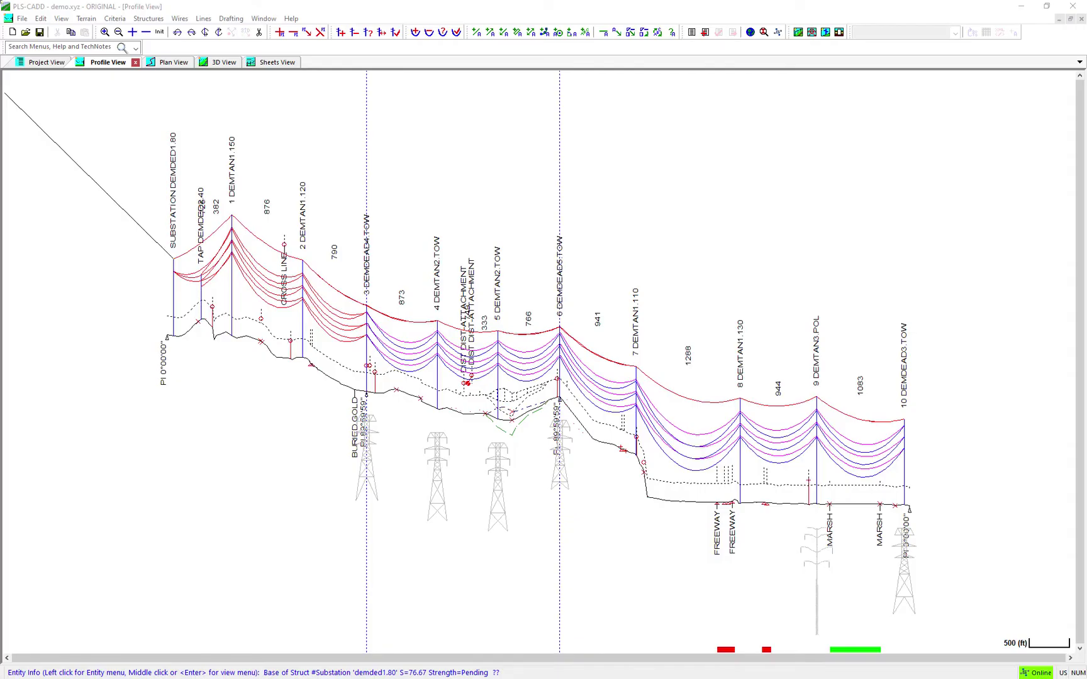
pyautogui.click(162, 5)
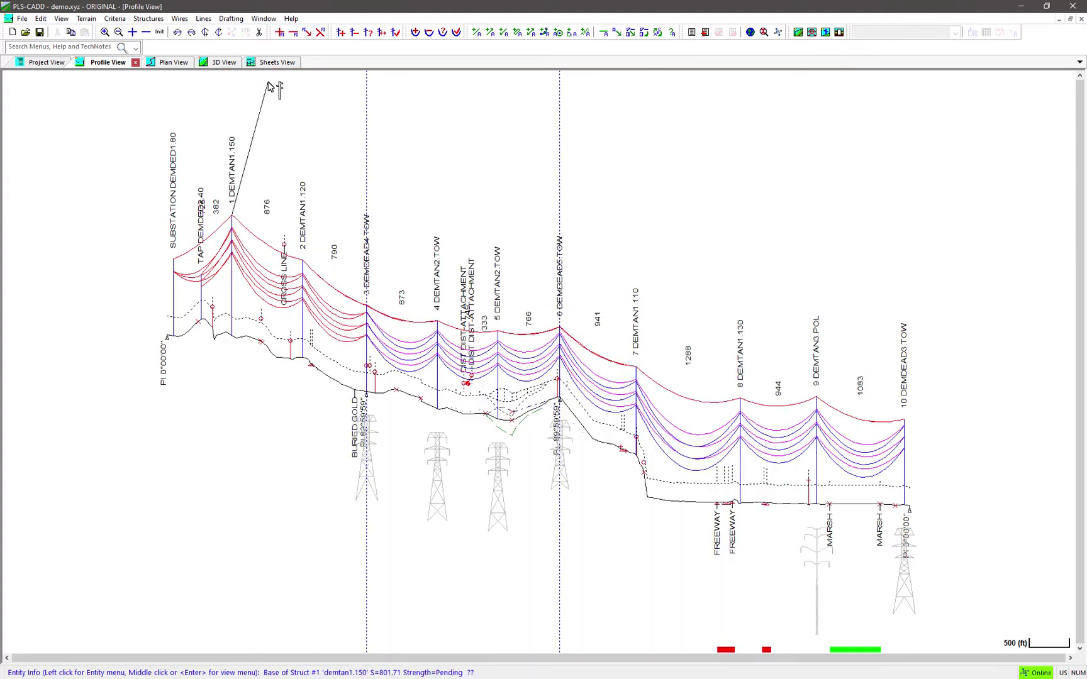
pyautogui.click(203, 19)
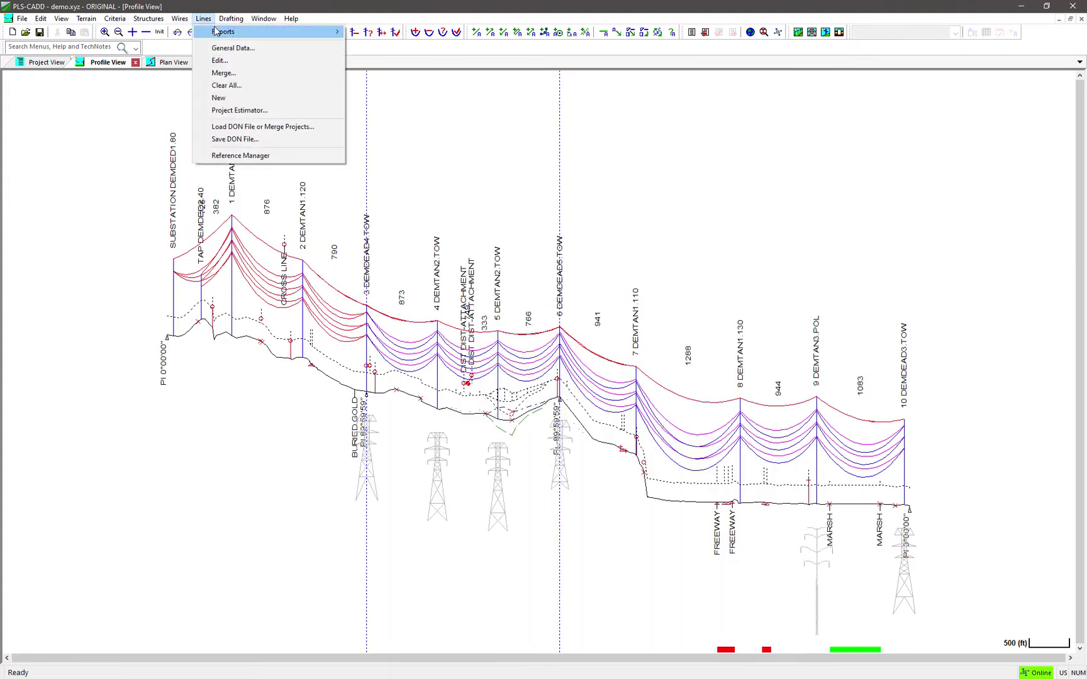
pyautogui.moveTo(214, 31)
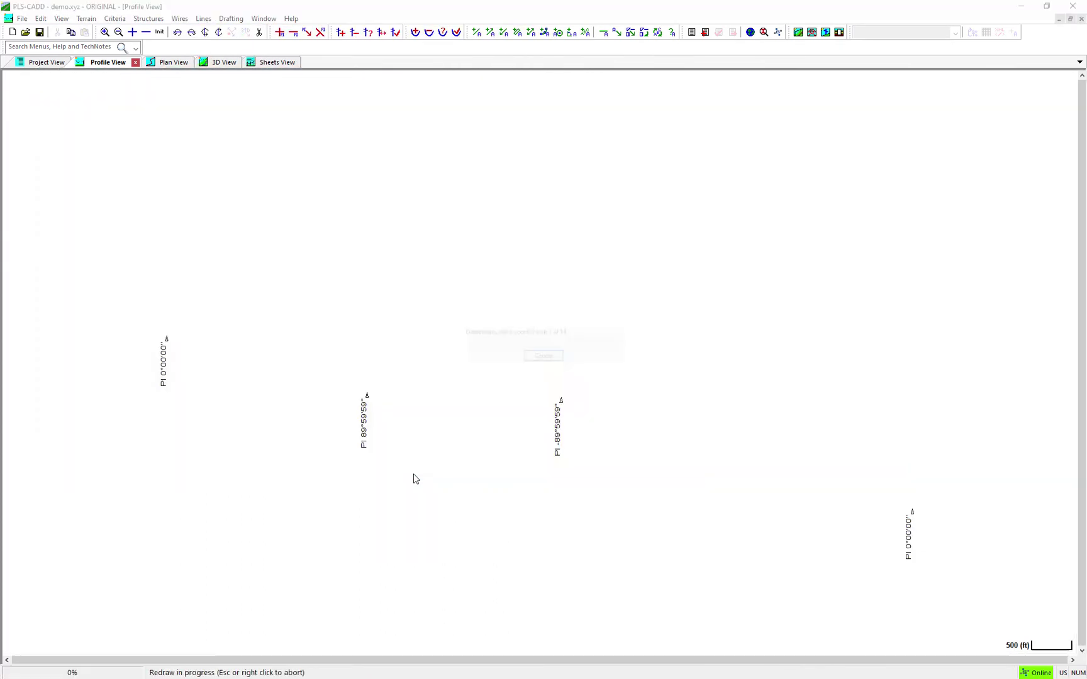
# - Check Construction Staking Report in the customizable tables list, then scroll to the staking table
pyautogui.click(65, 20)
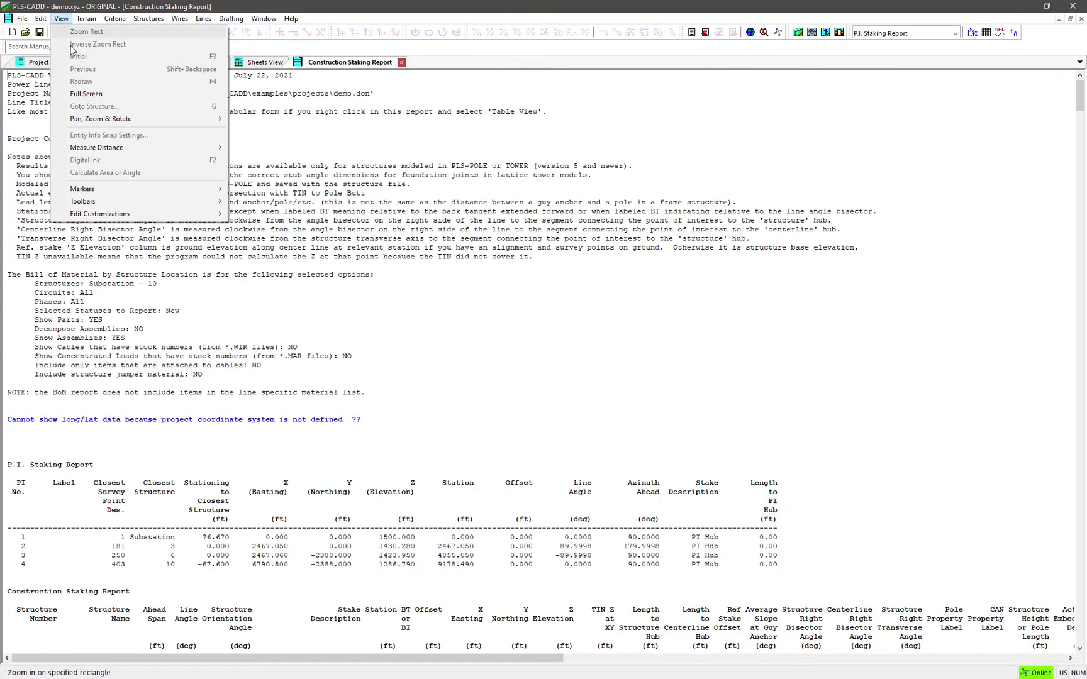
pyautogui.moveTo(189, 214)
pyautogui.click(311, 263)
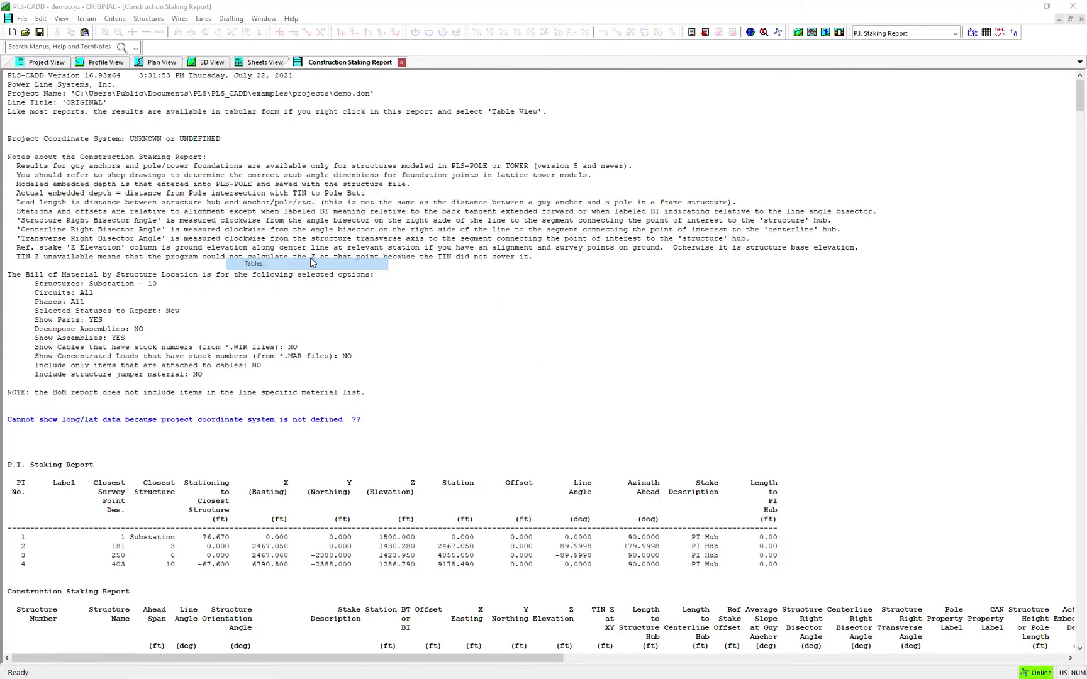
pyautogui.click(440, 270)
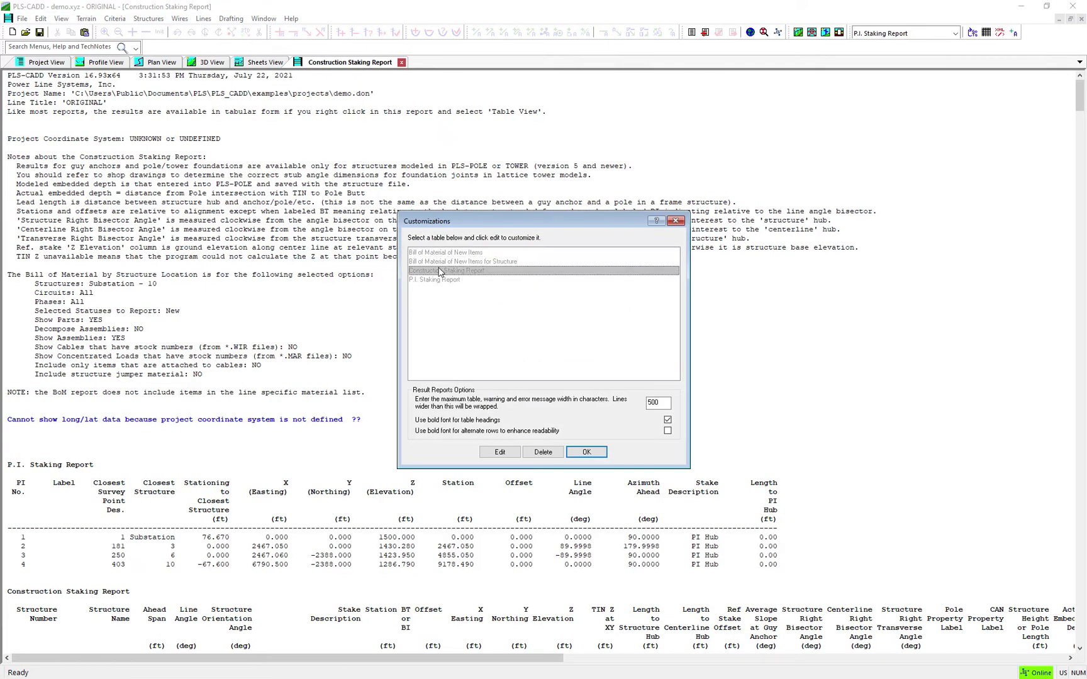
pyautogui.click(675, 221)
pyautogui.scroll(-9, 377, 529)
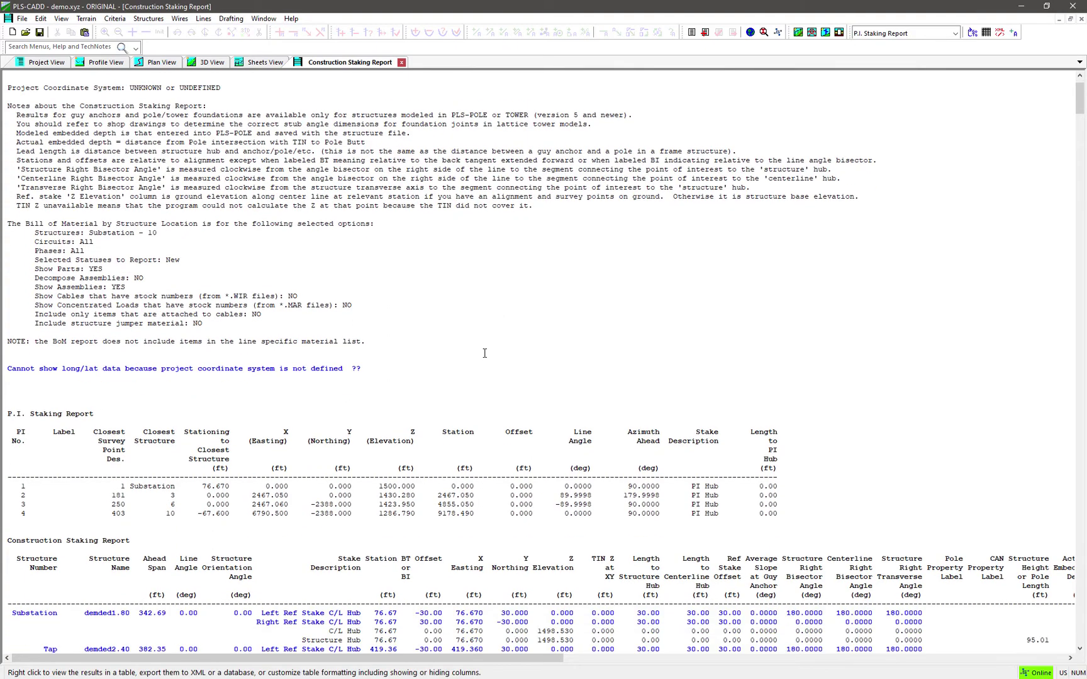
pyautogui.scroll(-2, 378, 529)
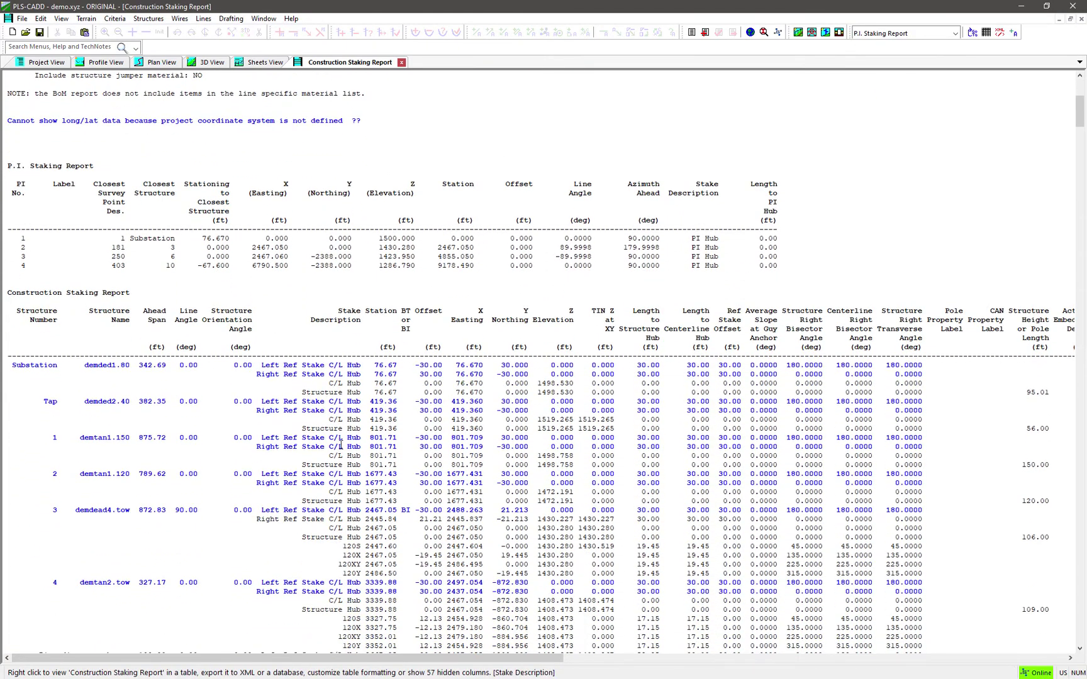
# - Open the Construction Staking Report's customization in Simple Customizations (Show/Hide Columns) mode
pyautogui.rightClick(340, 425)
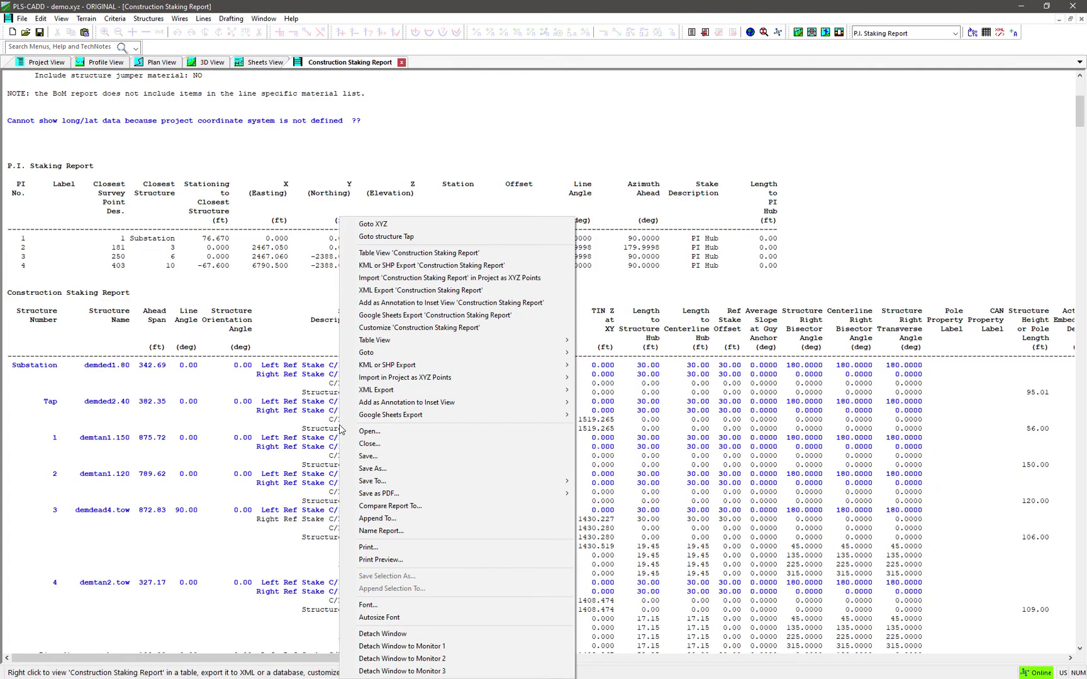
pyautogui.click(414, 333)
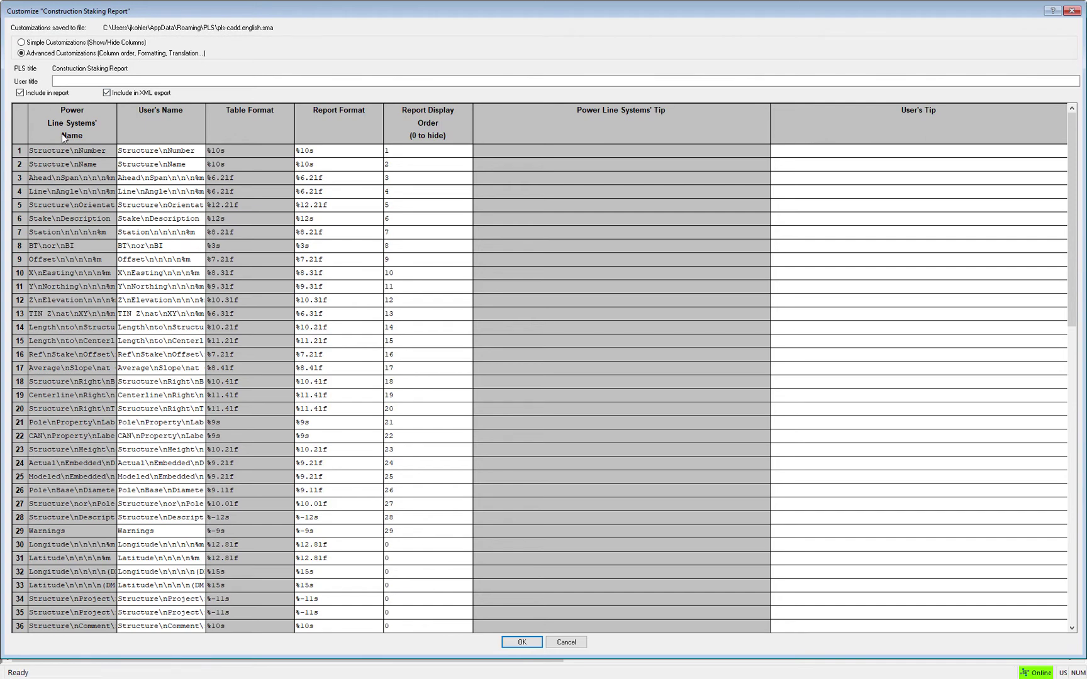
pyautogui.click(22, 43)
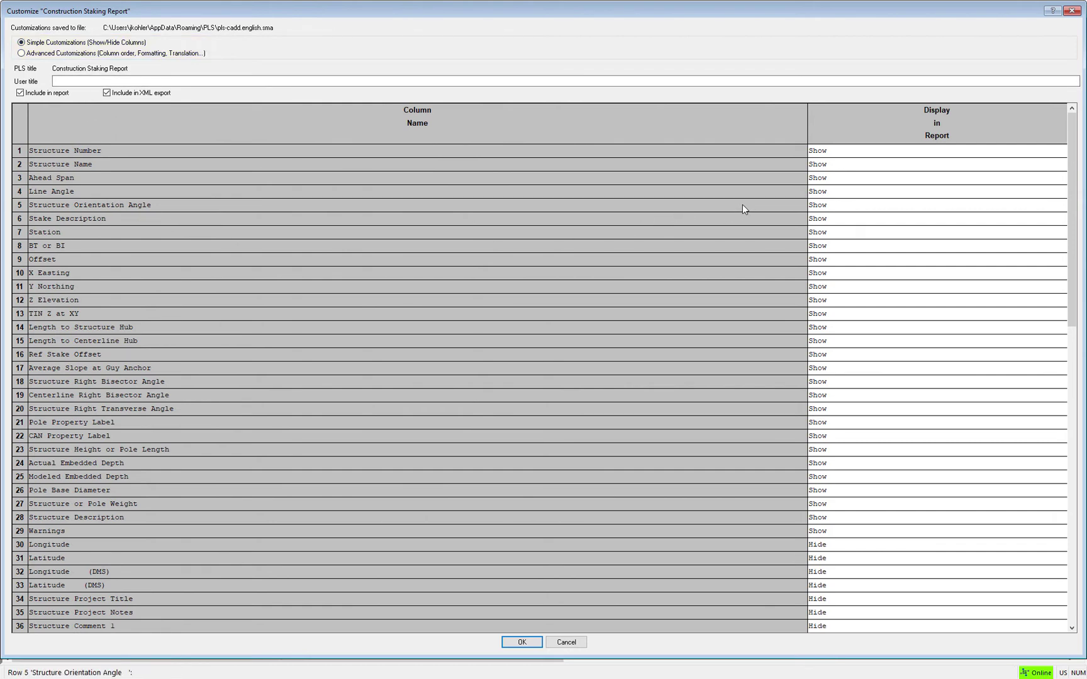
# - Try hiding the Structure Number column, then set it back to Show
pyautogui.moveTo(135, 177); pyautogui.dragTo(163, 353)
pyautogui.click(181, 246)
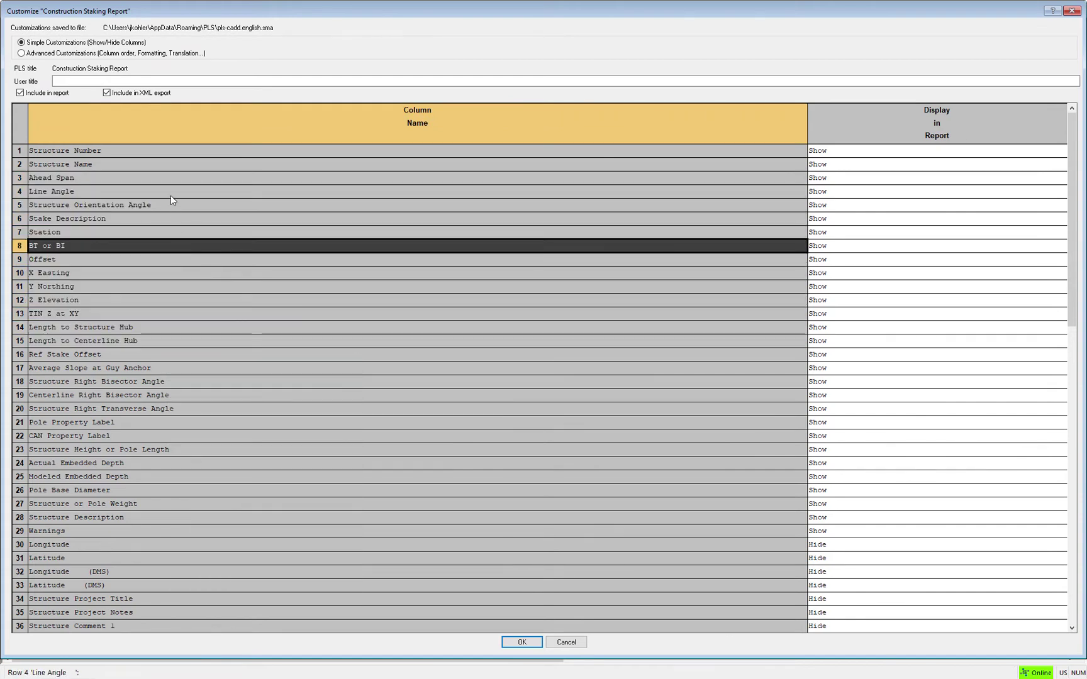
pyautogui.click(834, 151)
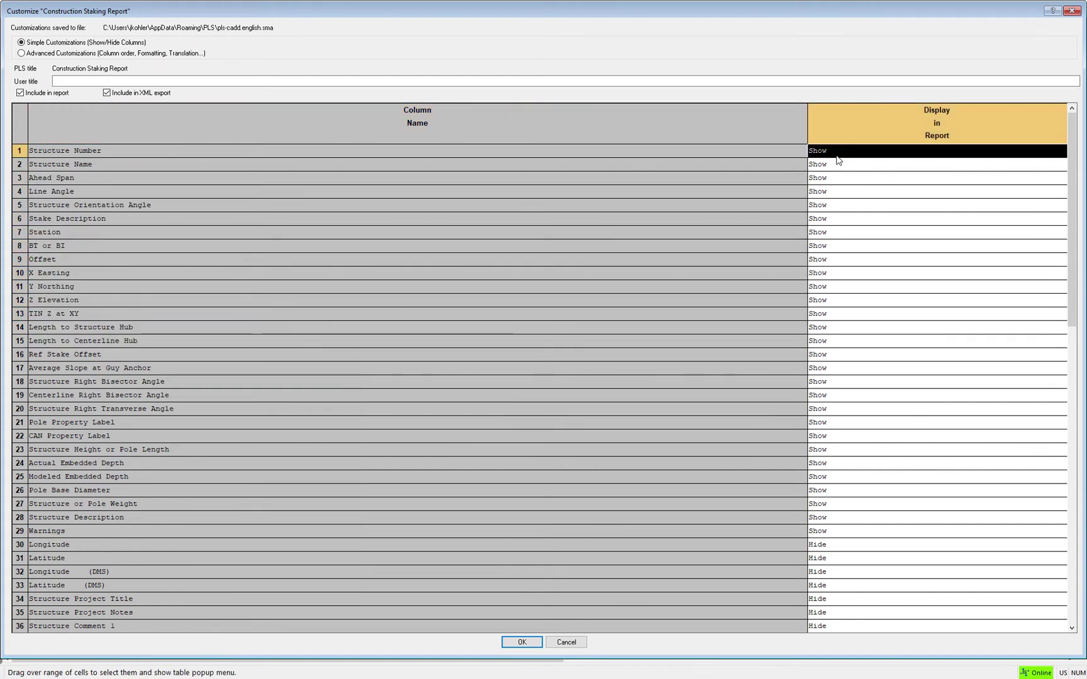
pyautogui.click(834, 152)
pyautogui.click(830, 170)
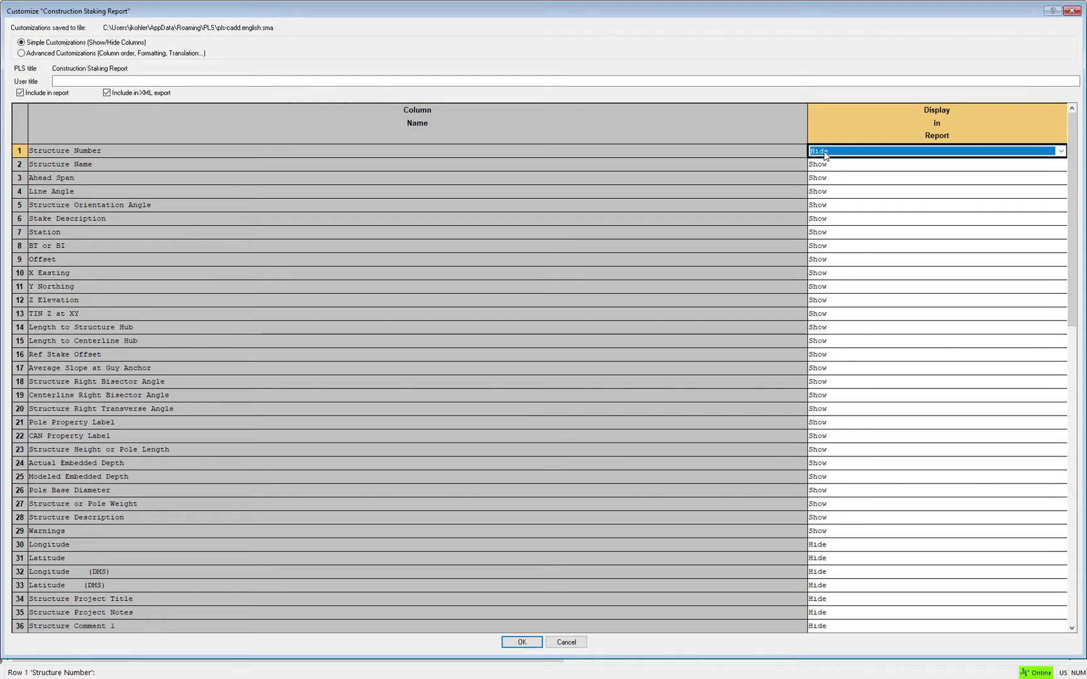
pyautogui.click(824, 152)
pyautogui.click(825, 161)
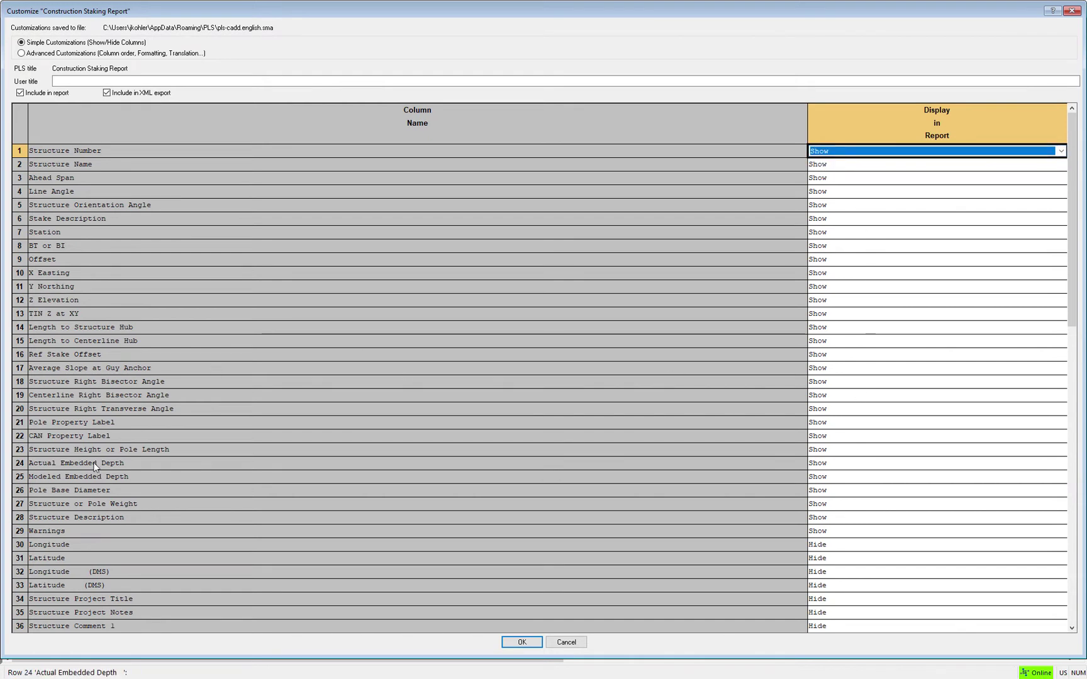
# - Switch the Longitude (DMS) and Latitude (DMS) columns from Hide to Show
pyautogui.moveTo(875, 558); pyautogui.dragTo(874, 616)
pyautogui.click(833, 571)
pyautogui.click(833, 571)
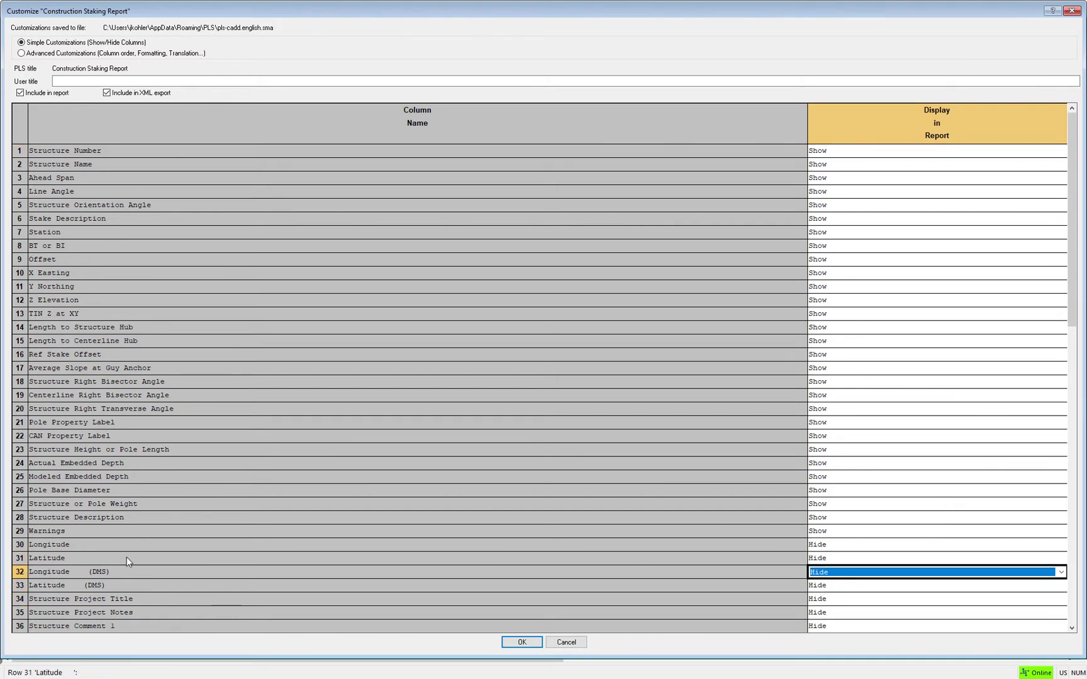
pyautogui.click(822, 573)
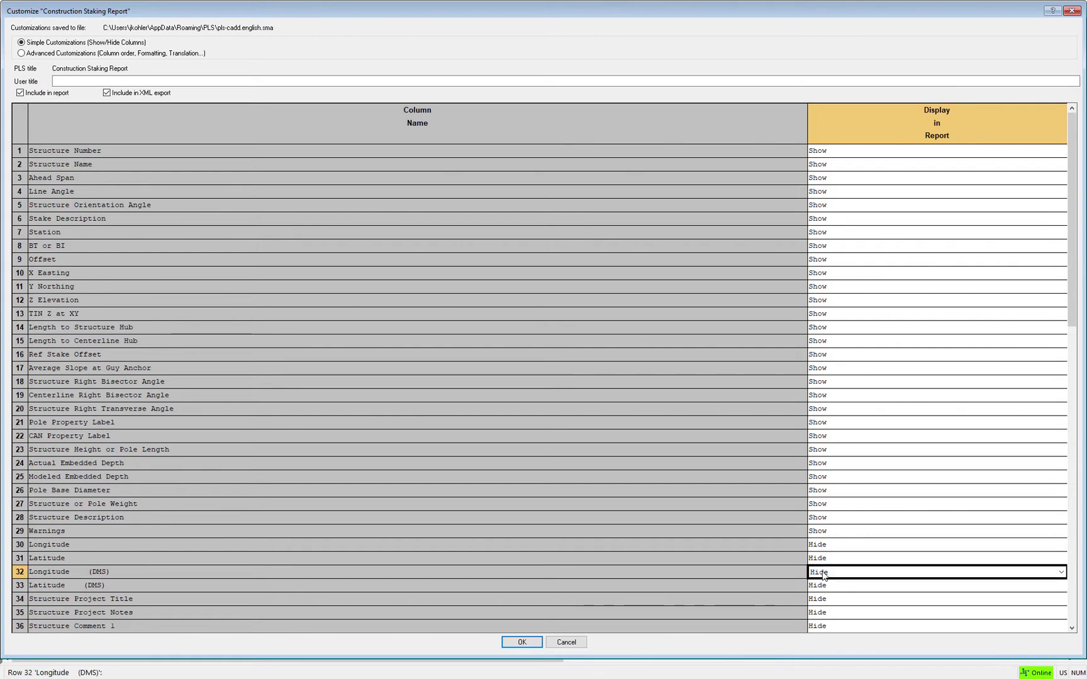
pyautogui.click(826, 586)
pyautogui.click(826, 587)
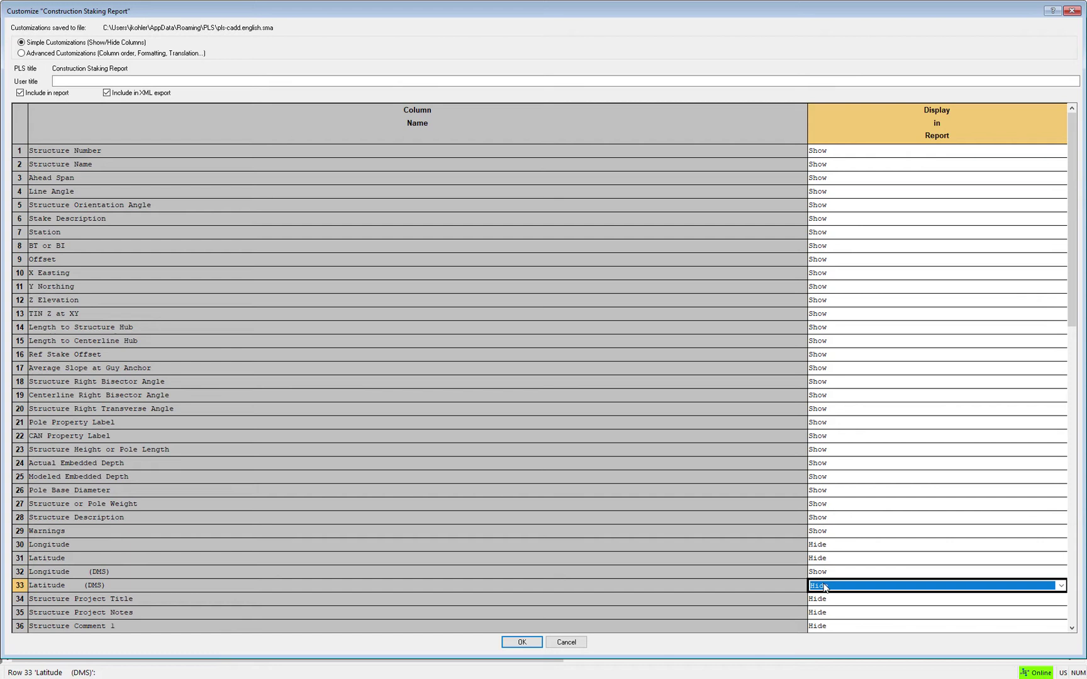
pyautogui.click(826, 588)
pyautogui.click(826, 598)
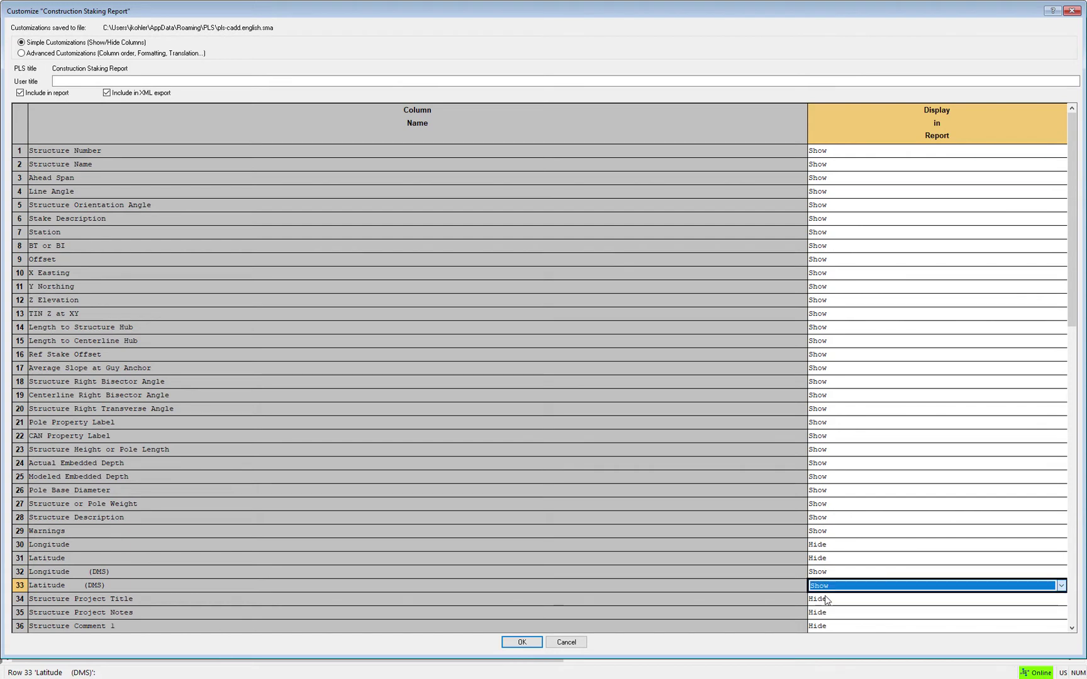
# - Set the report's user title to 'Construction Staking Information' and switch to Advanced Customizations
pyautogui.click(81, 79)
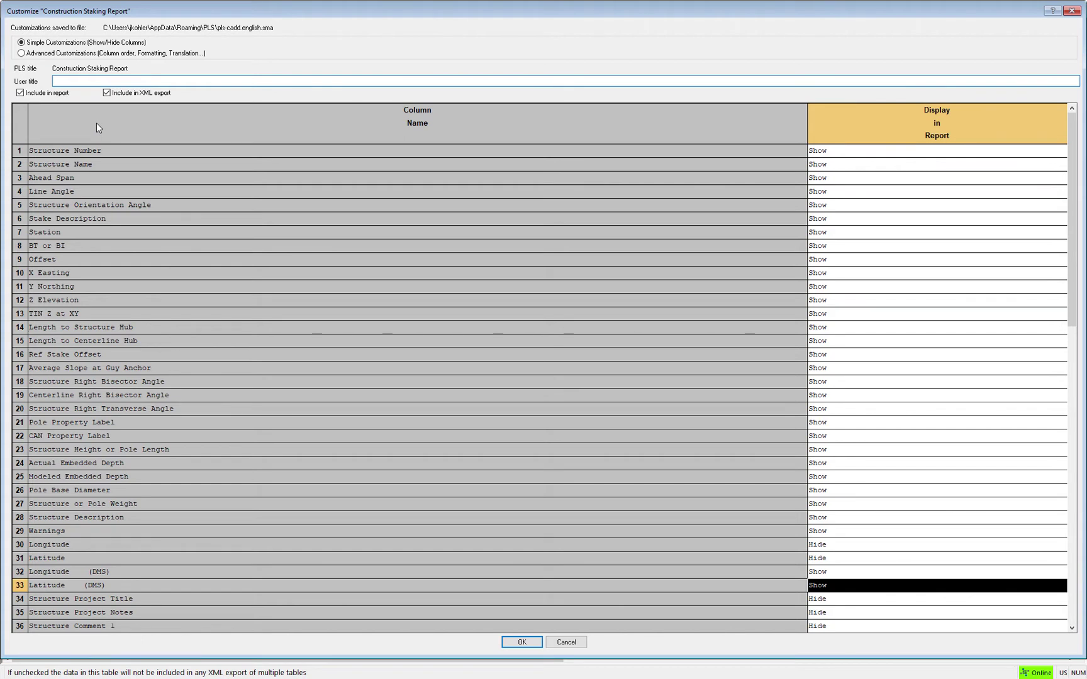
pyautogui.write('Construction Staking Informatio')
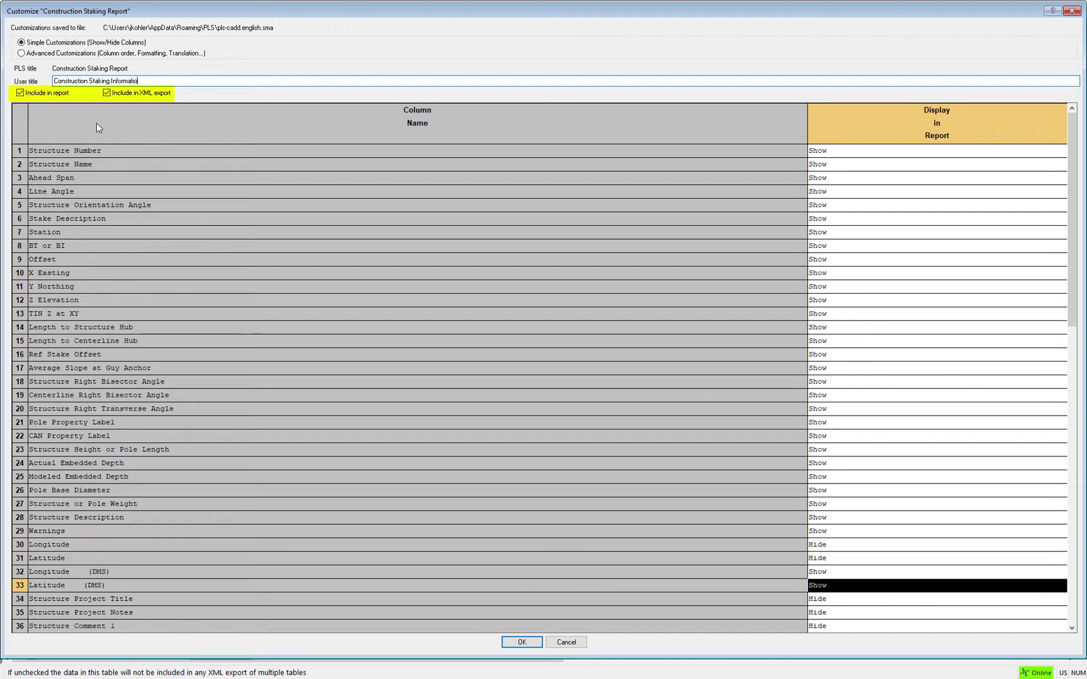
pyautogui.write('n')
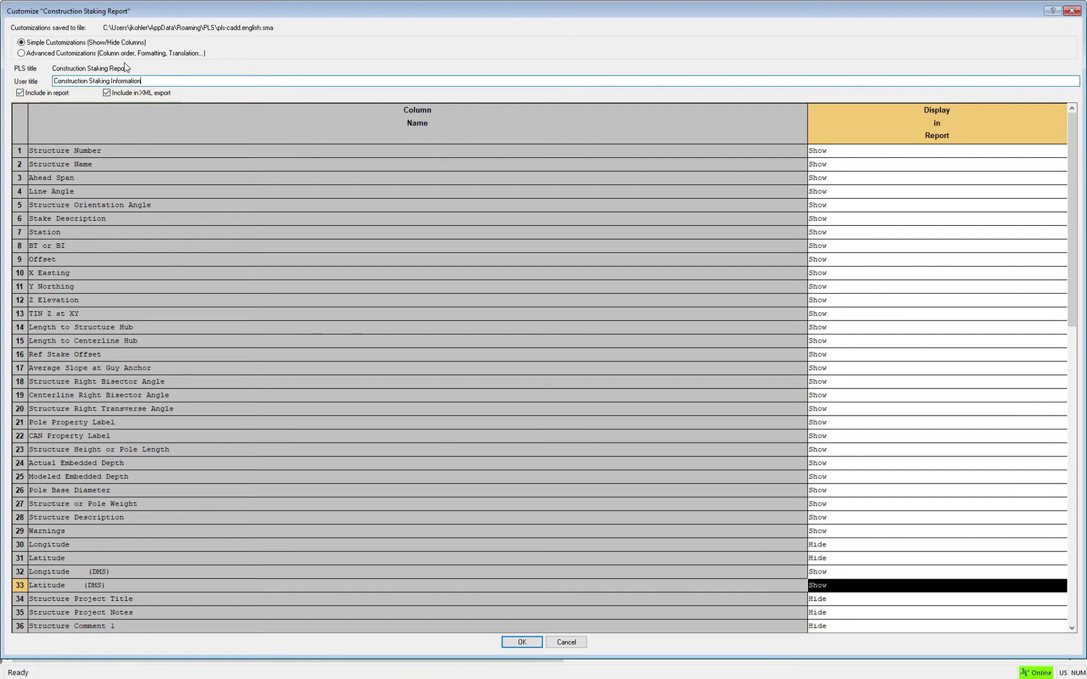
pyautogui.click(54, 54)
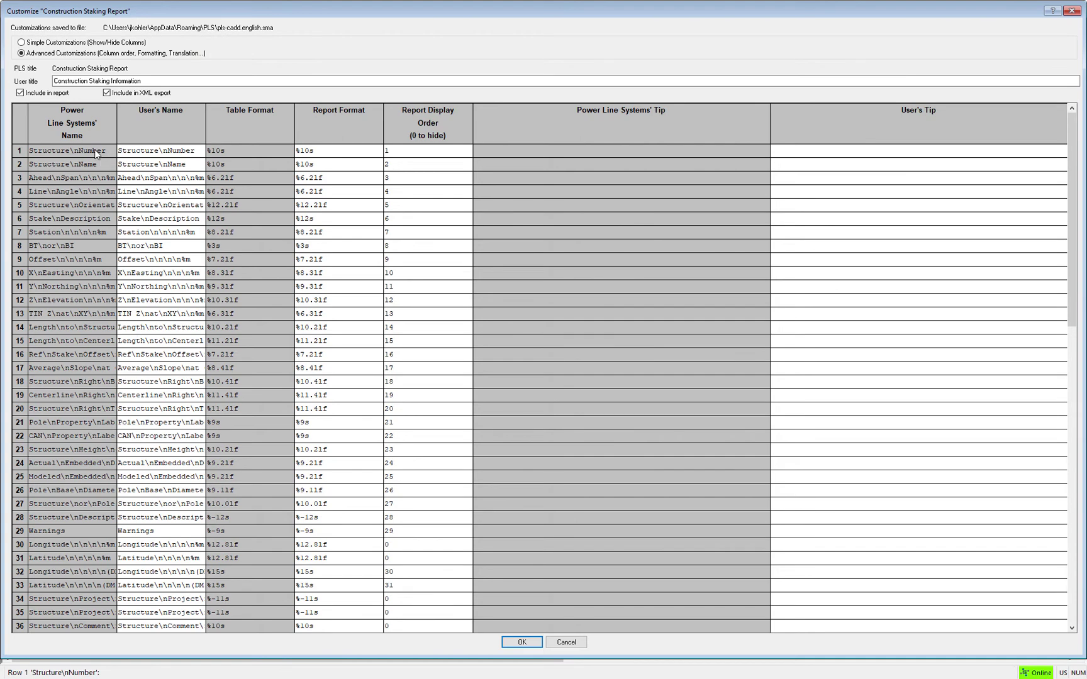
# - Inspect the column name, user name, report format and display order cells for the first rows
pyautogui.moveTo(96, 153); pyautogui.dragTo(93, 232)
pyautogui.rightClick(93, 232)
pyautogui.moveTo(160, 151); pyautogui.dragTo(176, 201)
pyautogui.rightClick(177, 201)
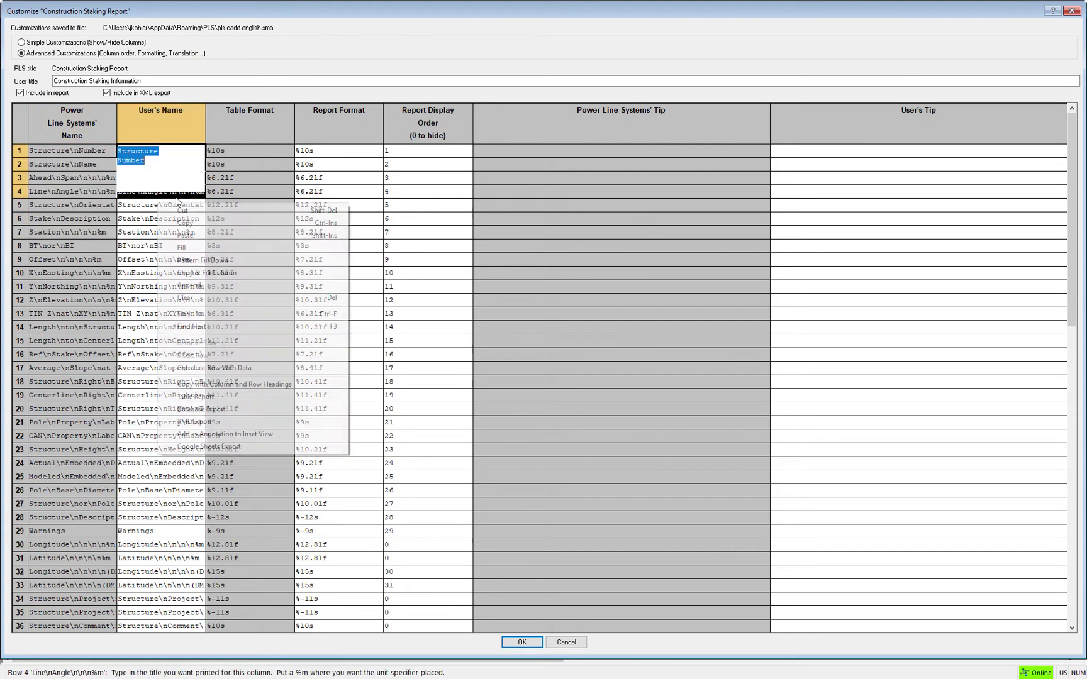
pyautogui.moveTo(345, 151); pyautogui.dragTo(359, 218)
pyautogui.rightClick(363, 220)
pyautogui.moveTo(415, 152); pyautogui.dragTo(414, 230)
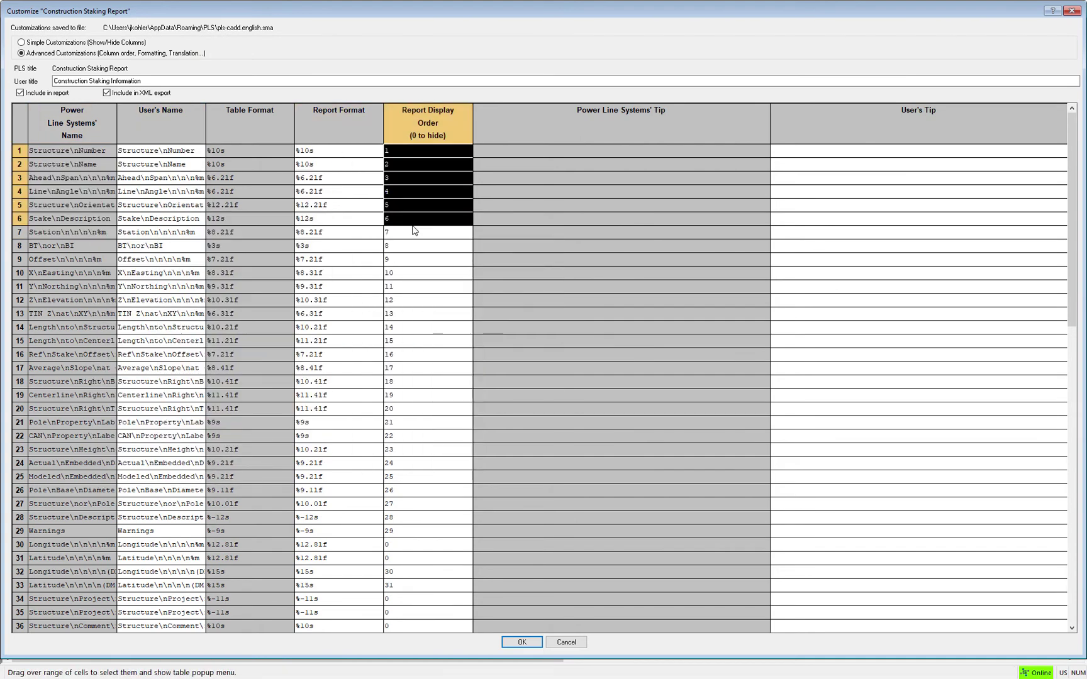
pyautogui.rightClick(413, 230)
# - Rename the Structure Number column heading to STR#
pyautogui.doubleClick(163, 156)
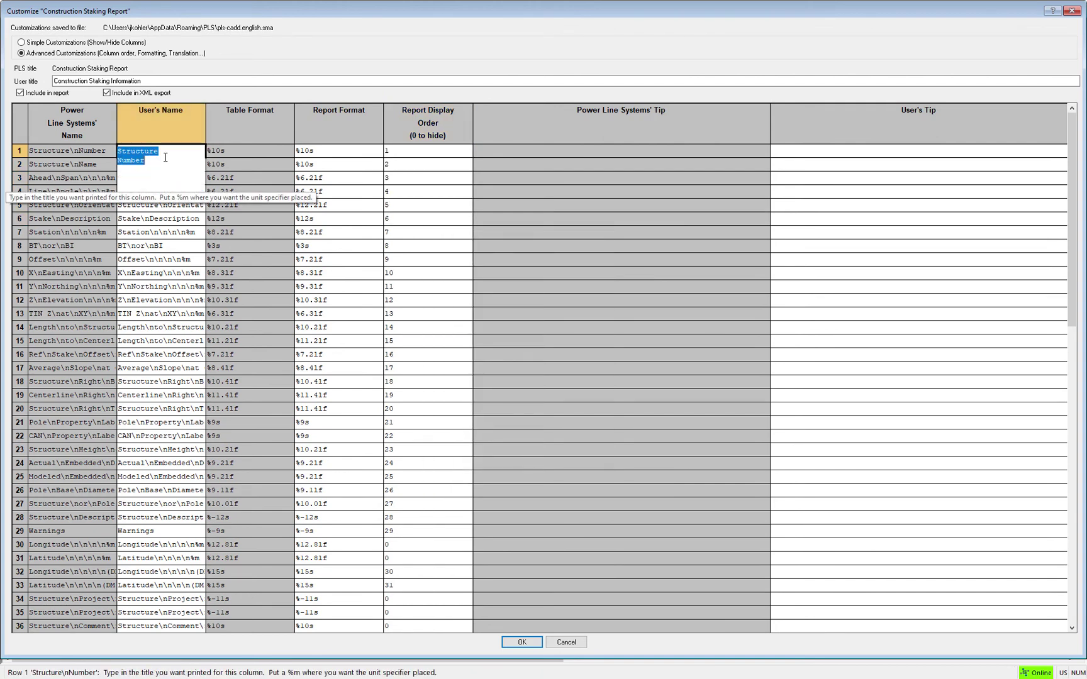
pyautogui.write('STR')
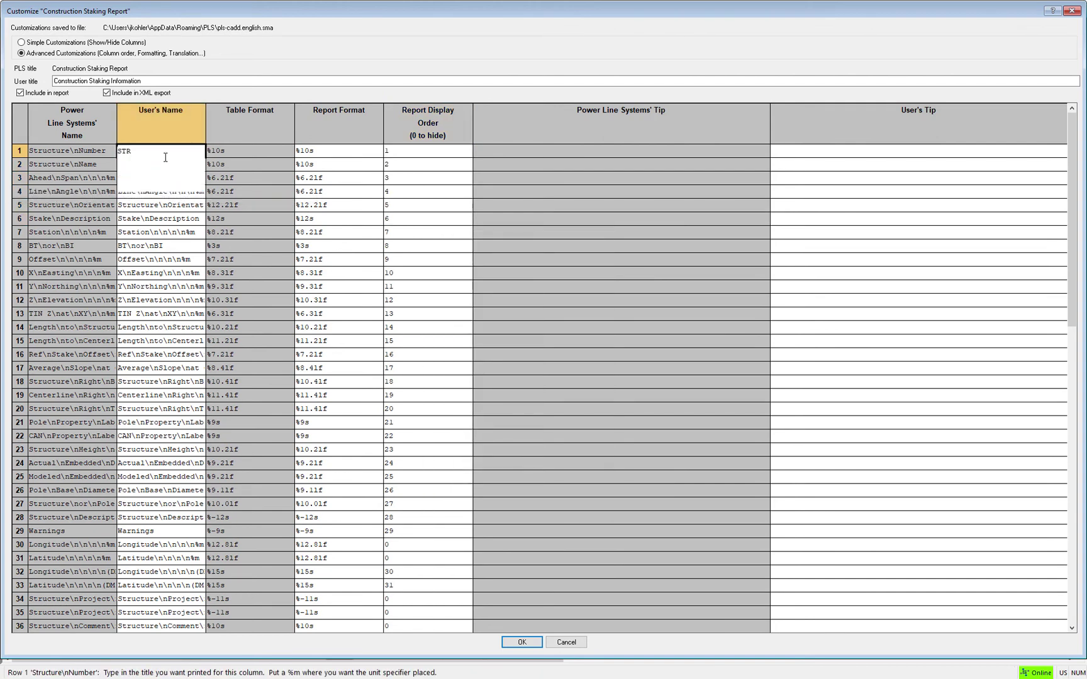
pyautogui.write('#')
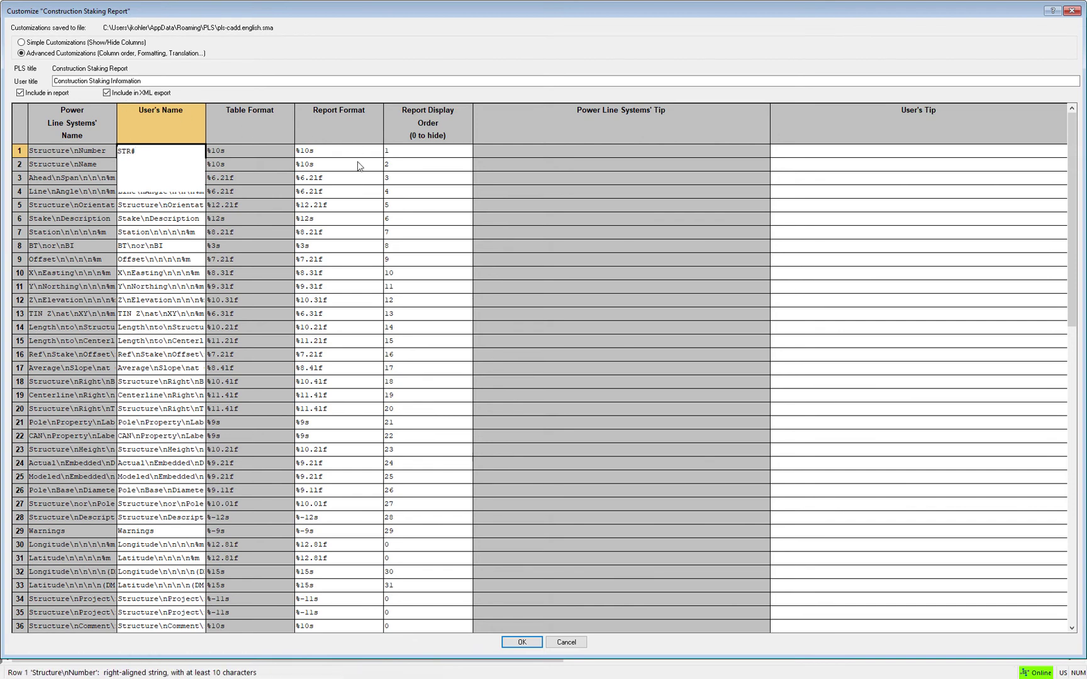
pyautogui.click(356, 164)
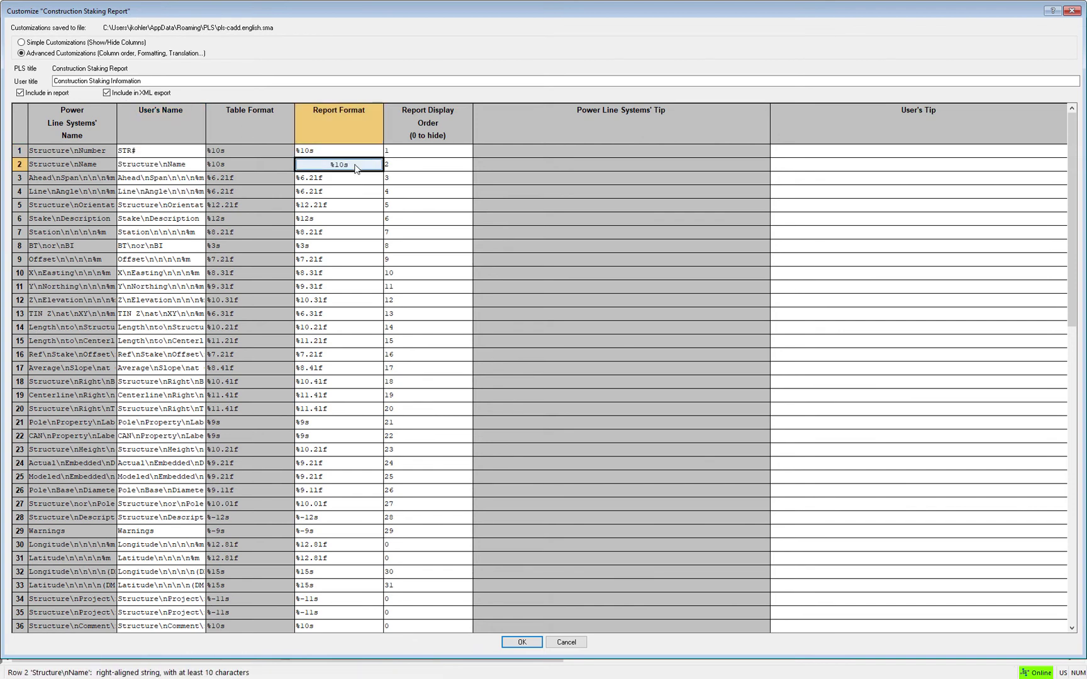
pyautogui.click(334, 275)
# - Change X Easting's report format to one decimal place (%8.1lf) and accept the customizations
pyautogui.doubleClick(334, 276)
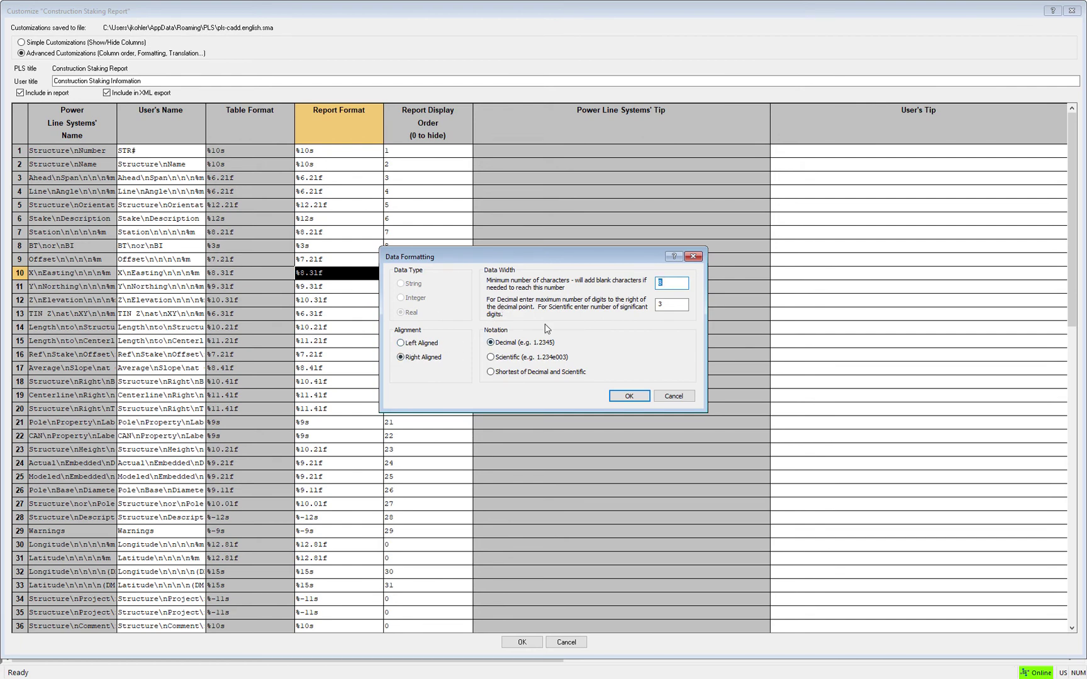
pyautogui.click(676, 304)
pyautogui.click(637, 398)
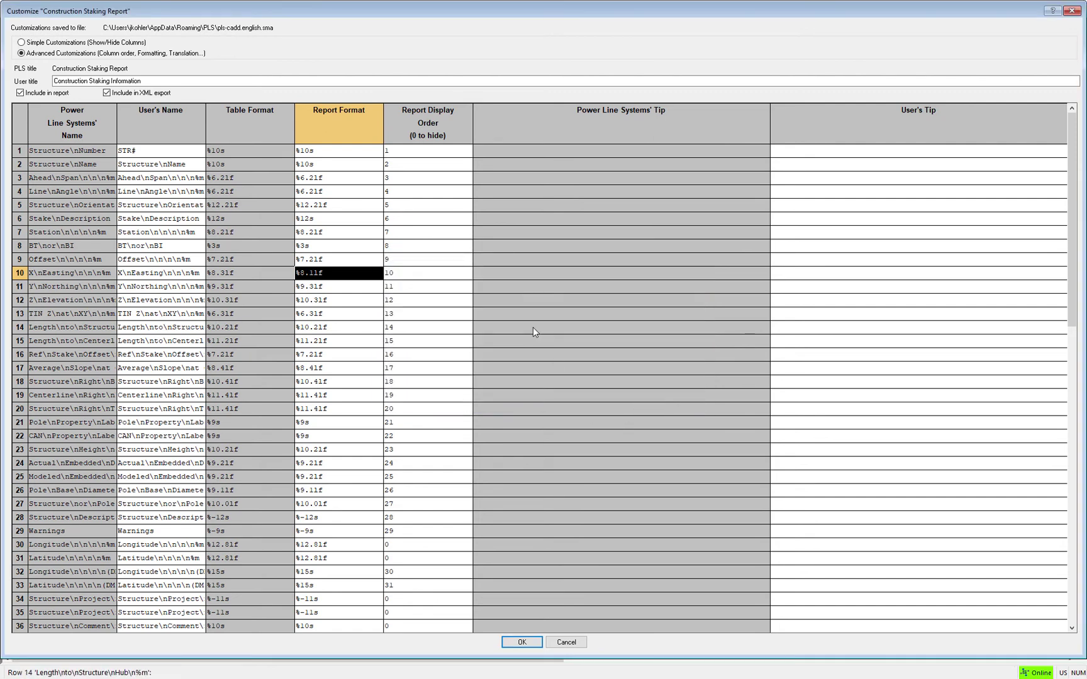
pyautogui.click(522, 642)
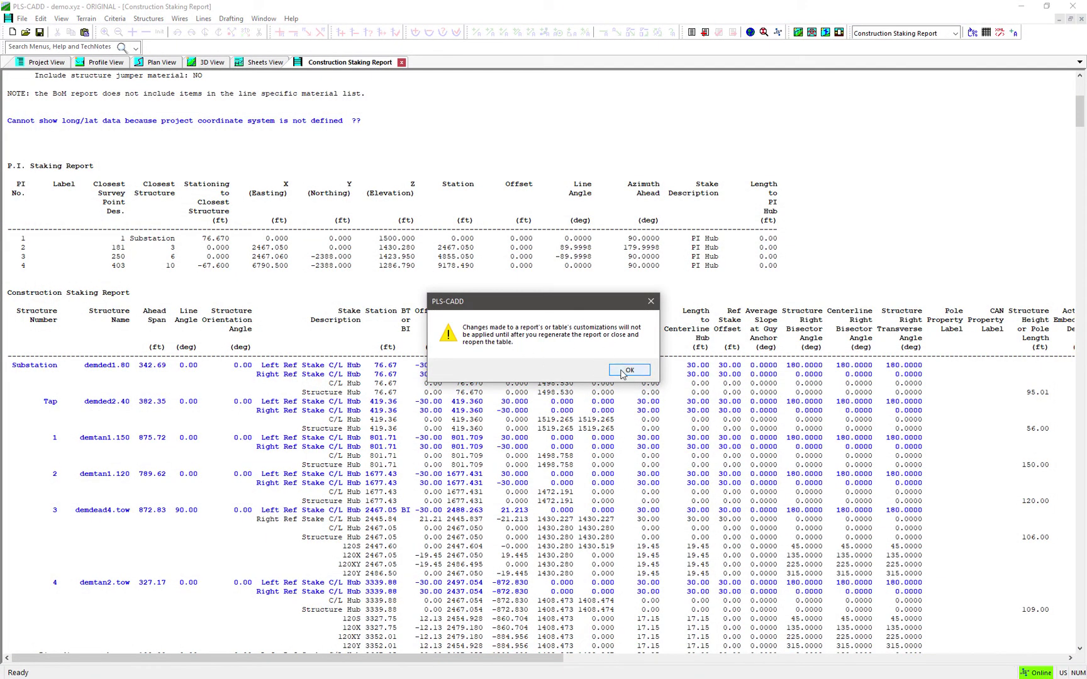
# - Regenerate the Construction Staking Report with the new customizations
pyautogui.click(628, 370)
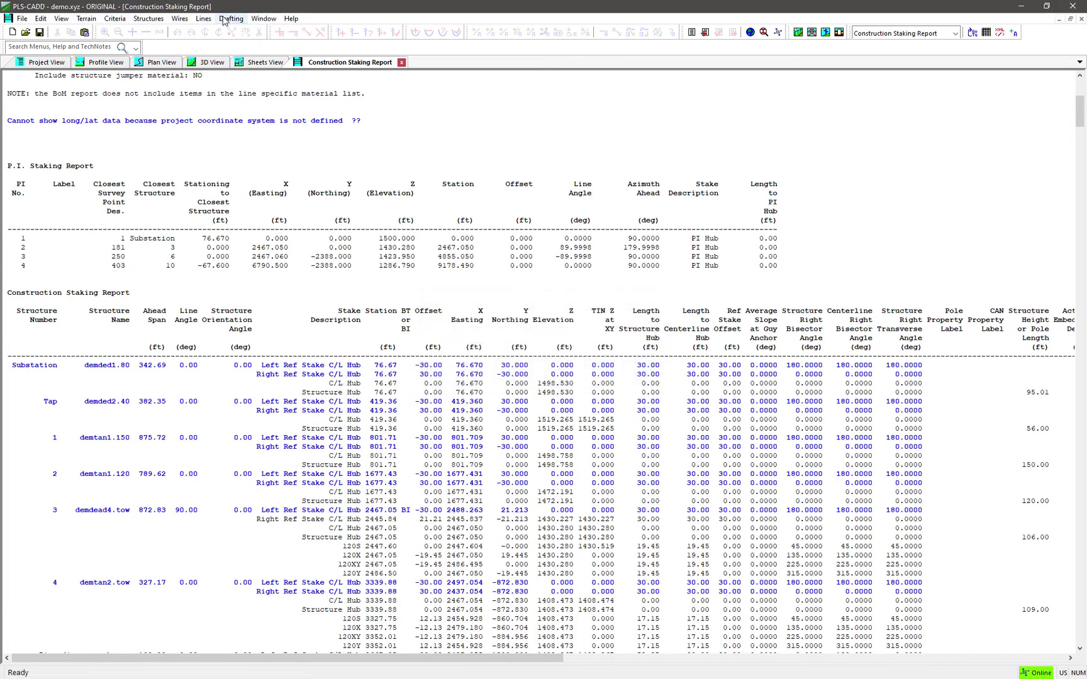
pyautogui.click(204, 20)
pyautogui.moveTo(223, 32)
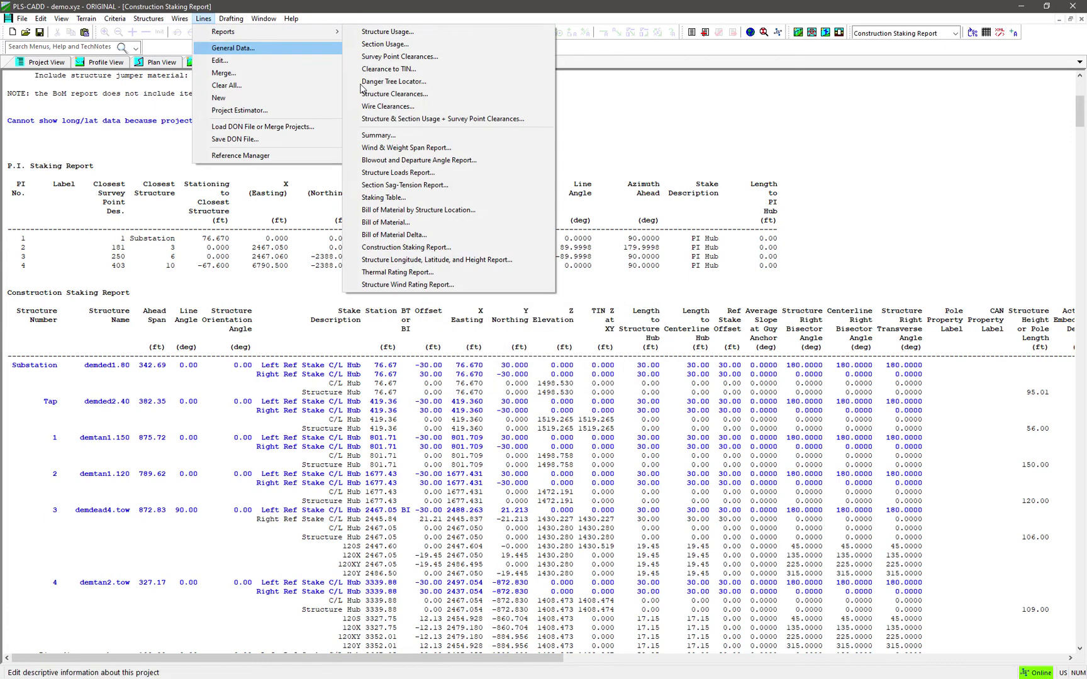
pyautogui.click(448, 249)
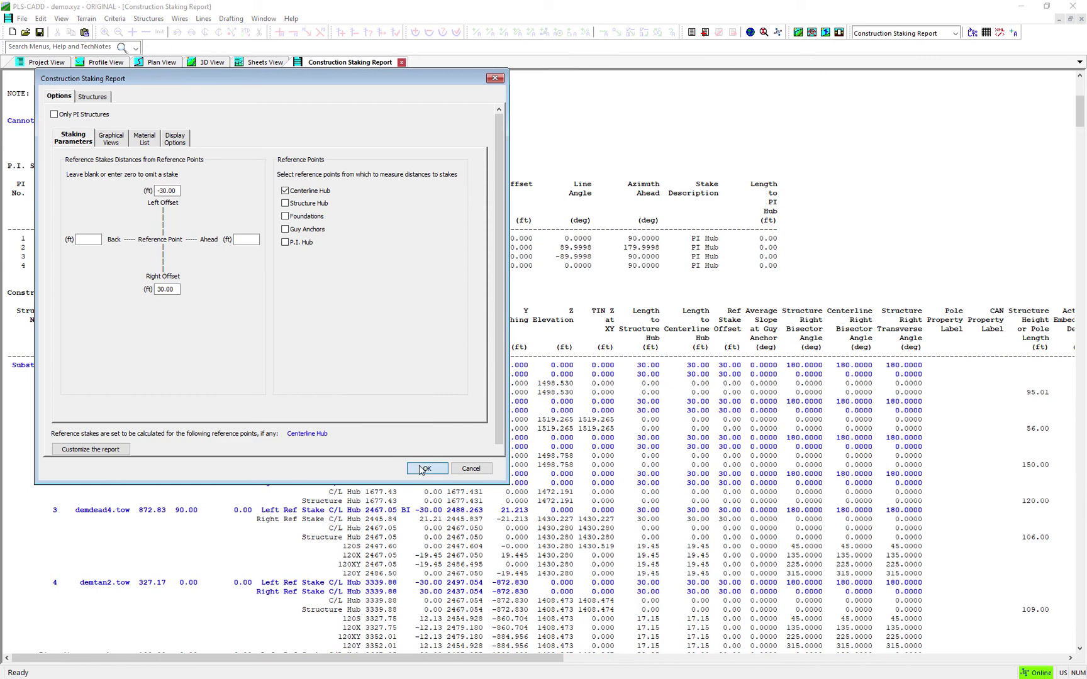
pyautogui.click(424, 468)
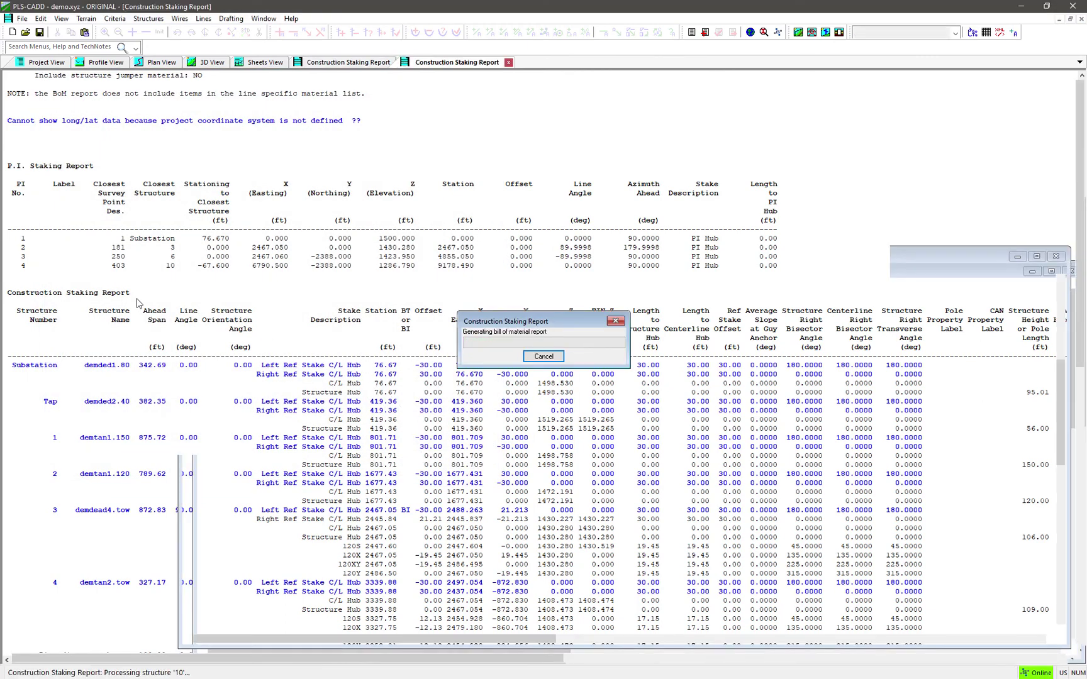
pyautogui.scroll(-11, 137, 302)
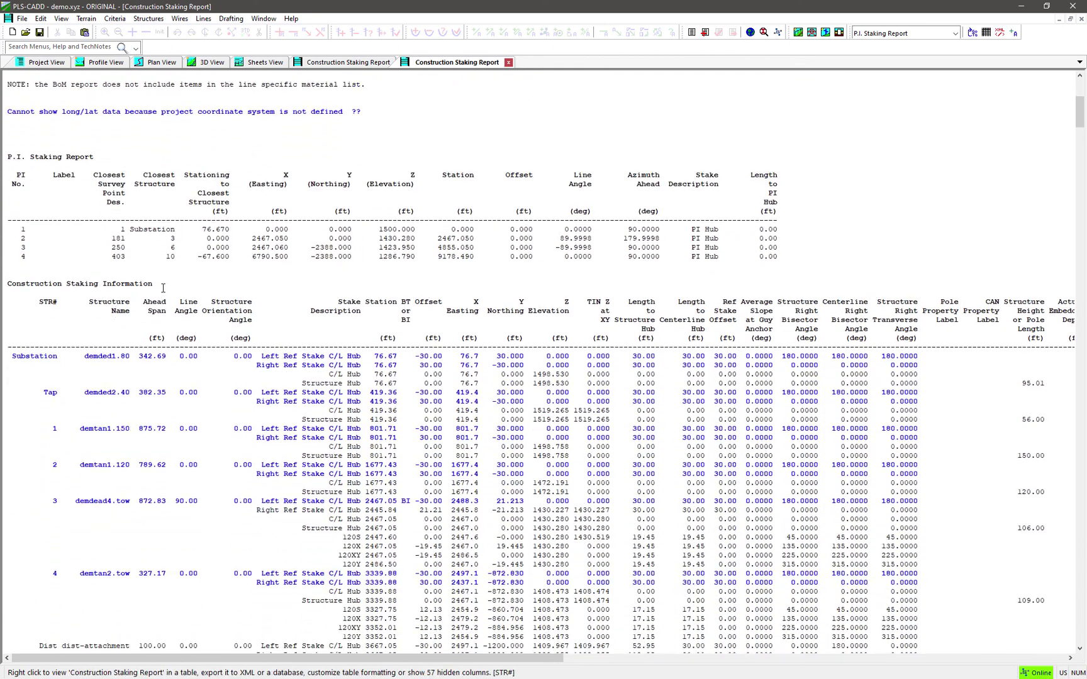
# - Verify the new title, STR# heading, rounded easting 76.7 and the DMS longitude and latitude columns
pyautogui.doubleClick(123, 285)
pyautogui.tripleClick(59, 287)
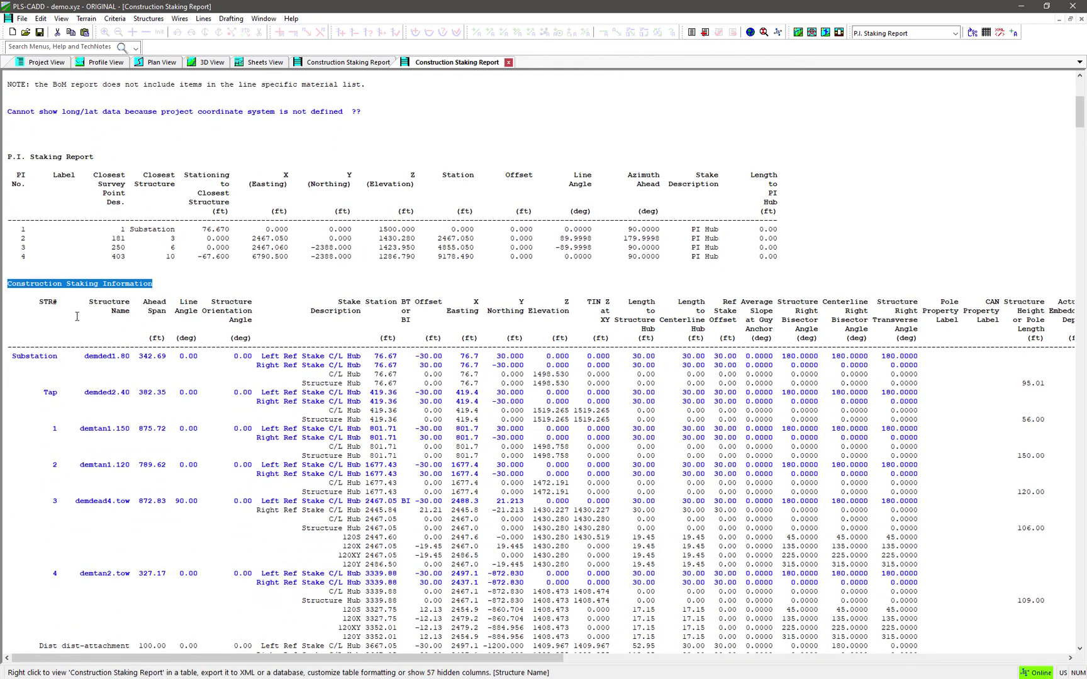
pyautogui.moveTo(58, 302); pyautogui.dragTo(39, 303)
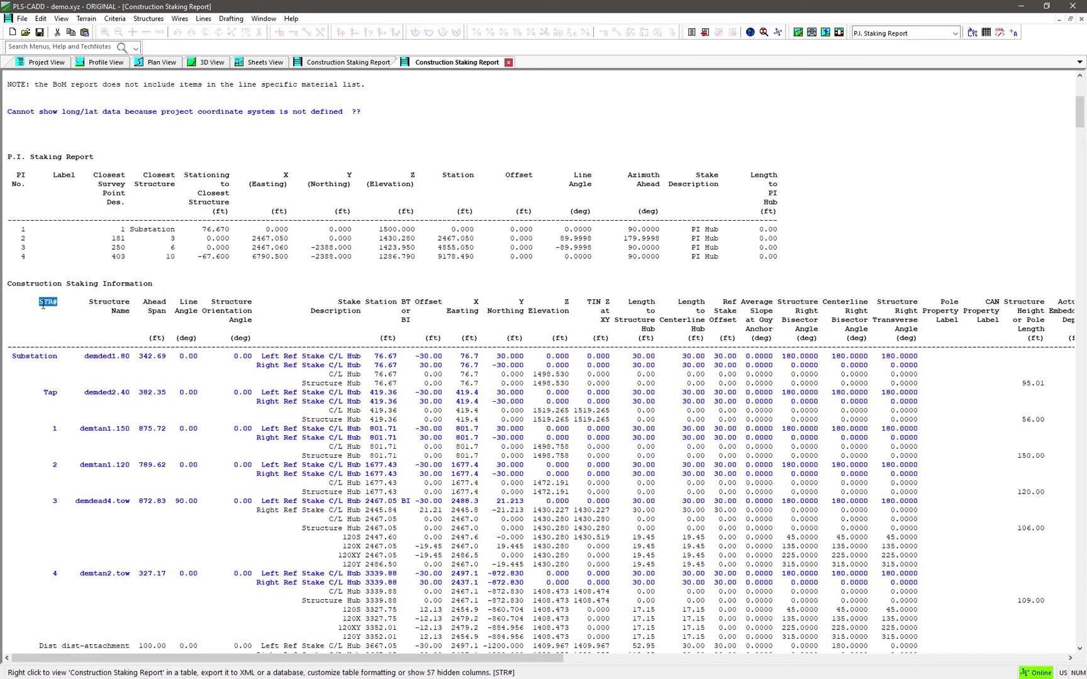
pyautogui.click(517, 328)
pyautogui.moveTo(482, 356); pyautogui.dragTo(462, 356)
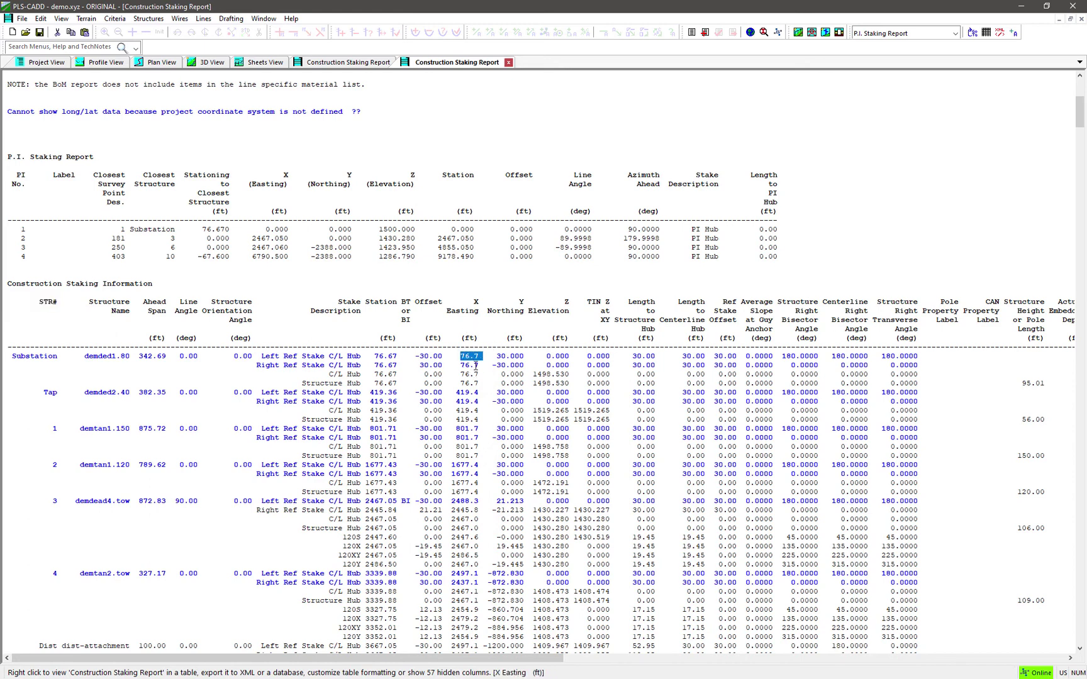
pyautogui.moveTo(350, 659); pyautogui.dragTo(835, 676)
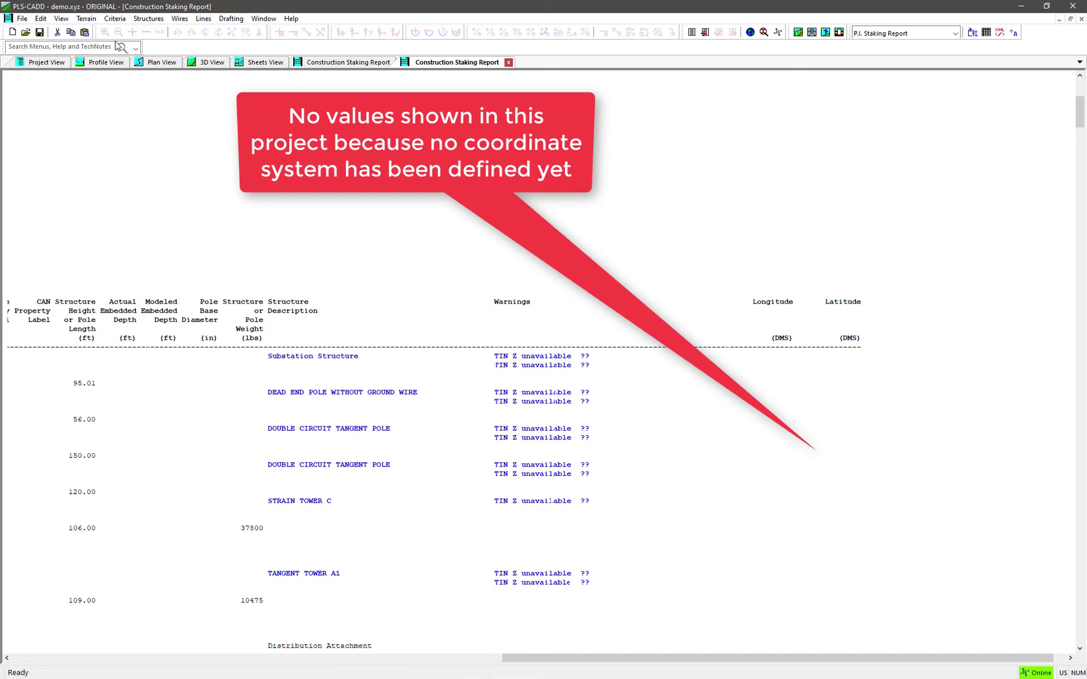
# - Return to the Profile View and open the PLS-CADD User's Manual from Help
pyautogui.click(92, 66)
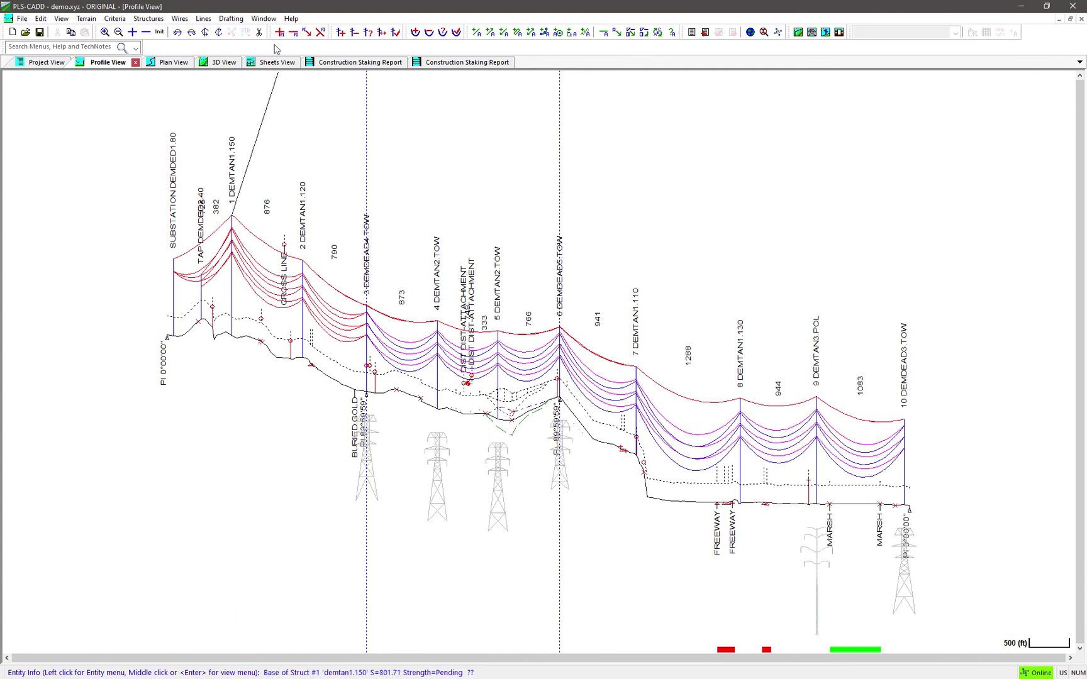
pyautogui.click(292, 19)
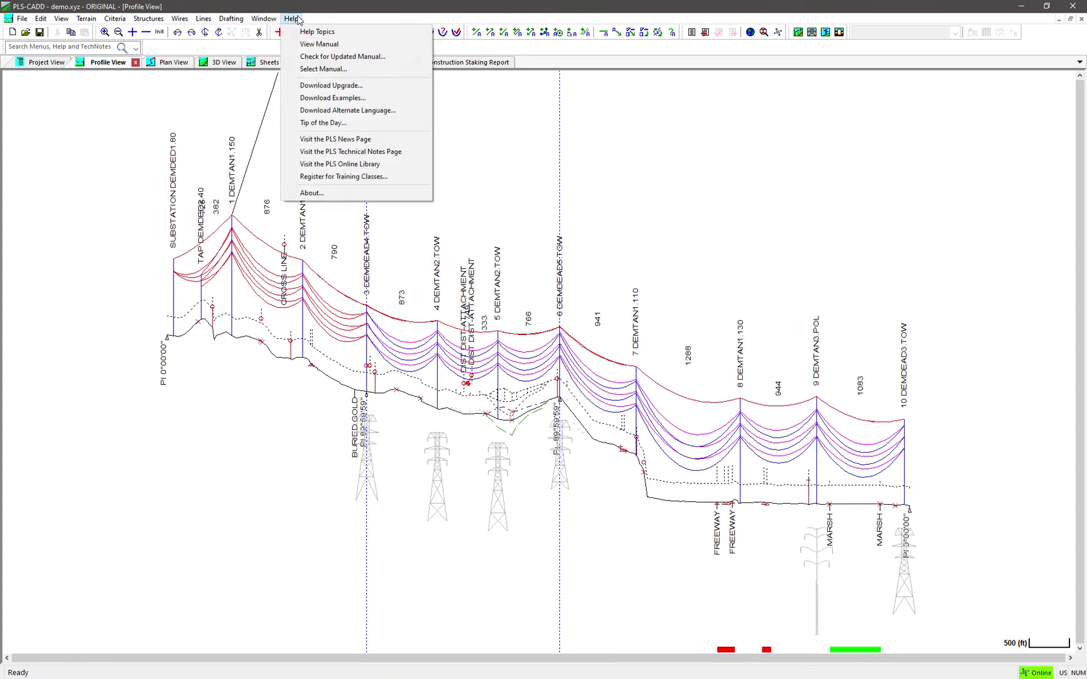
pyautogui.click(319, 44)
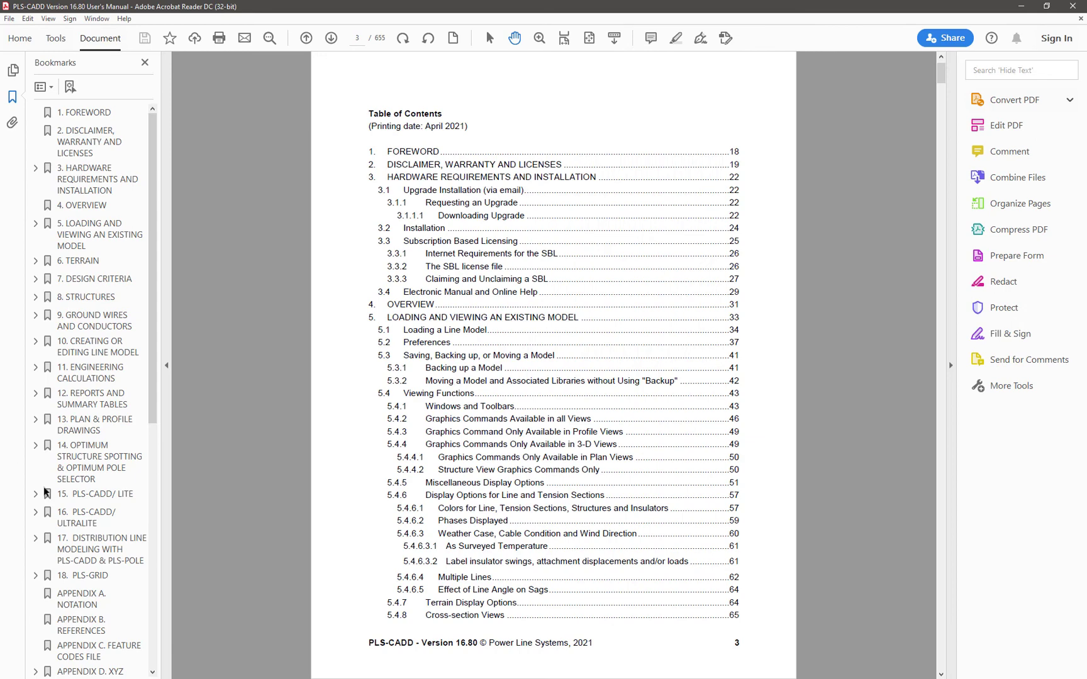
# - Jump to the APPENDIX O bookmark on page 632 of the manual
pyautogui.moveTo(150, 373); pyautogui.dragTo(151, 615)
pyautogui.click(113, 614)
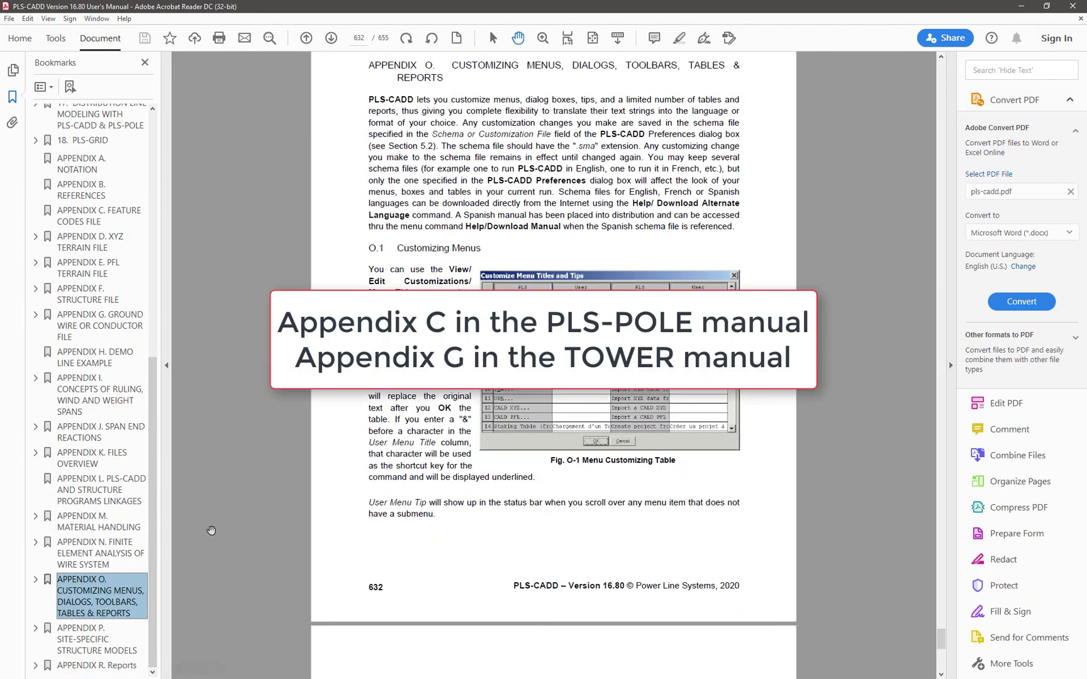